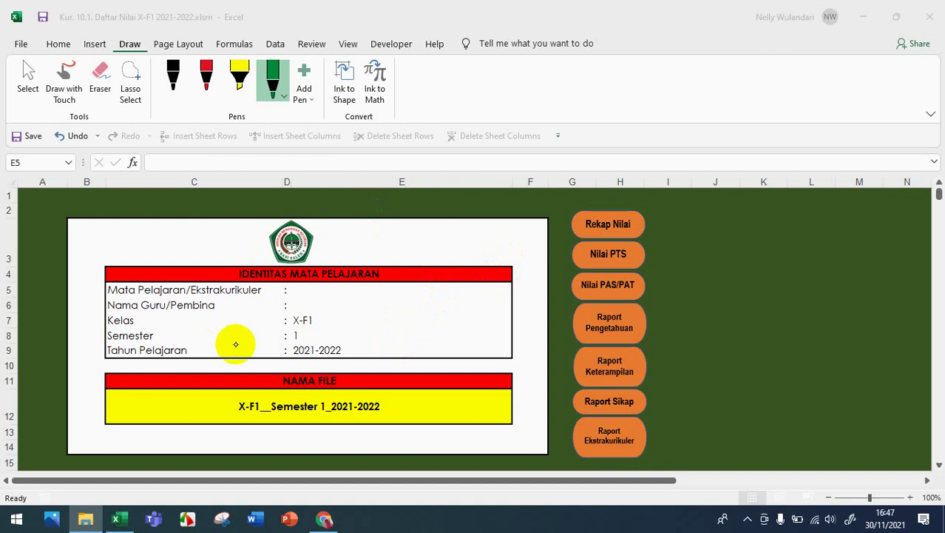
Step: Check the class grade workbooks 10.1 to 10.9 in the Grand Design Kurikulum 2021-2022 folder, and return to the X-F1 workbook
click(85, 517)
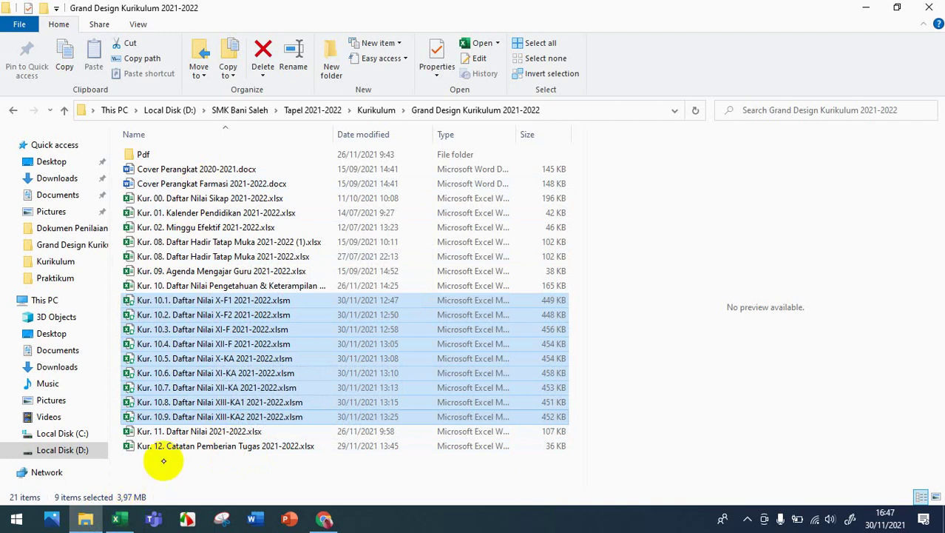
mouse_move(122, 516)
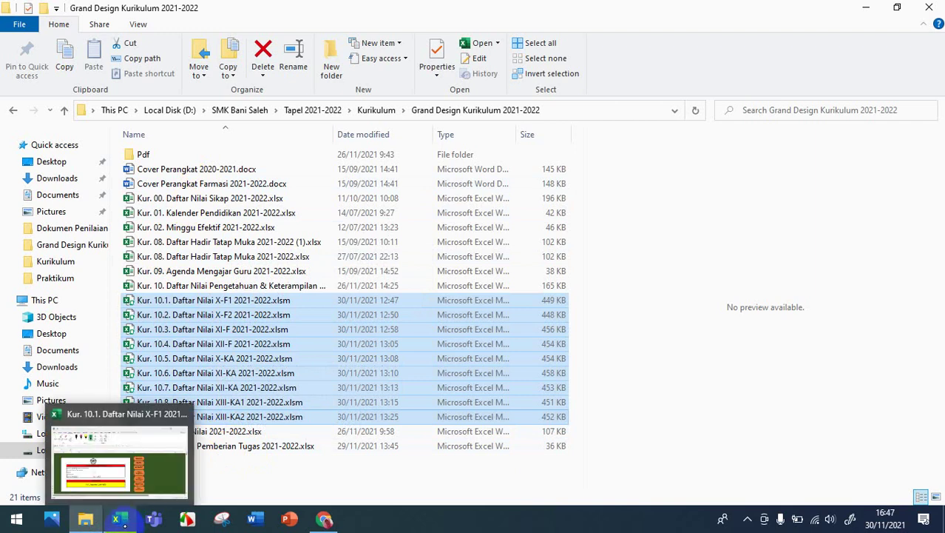
click(119, 421)
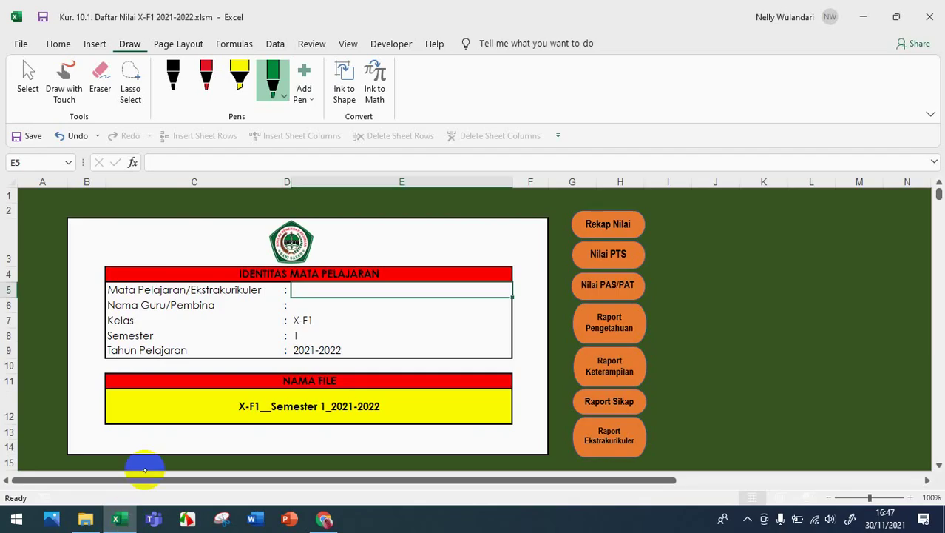
Step: Circle IDENTITAS and the semester value in green ink, and tick the empty subject and teacher fields
click(360, 176)
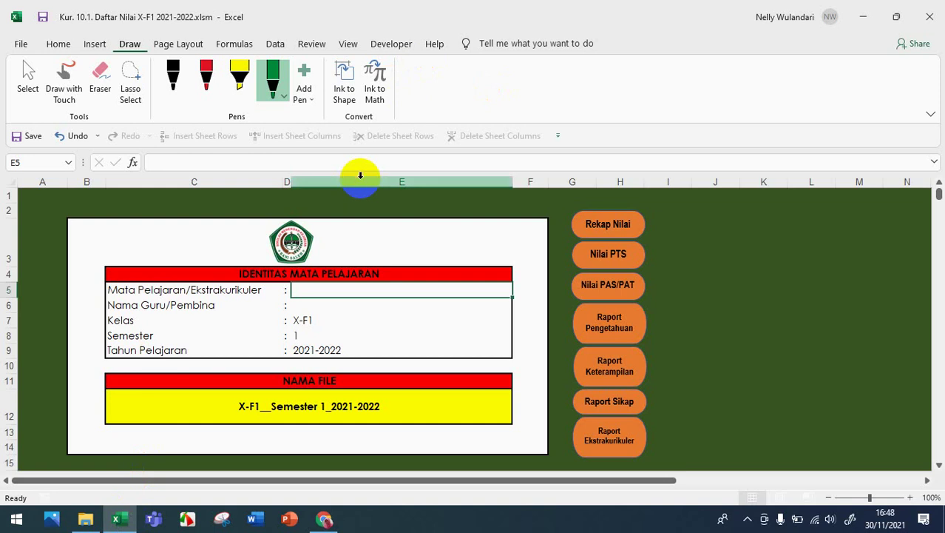
mouse_move(253, 257)
mouse_down()
mouse_move(288, 275)
mouse_move(258, 244)
mouse_up()
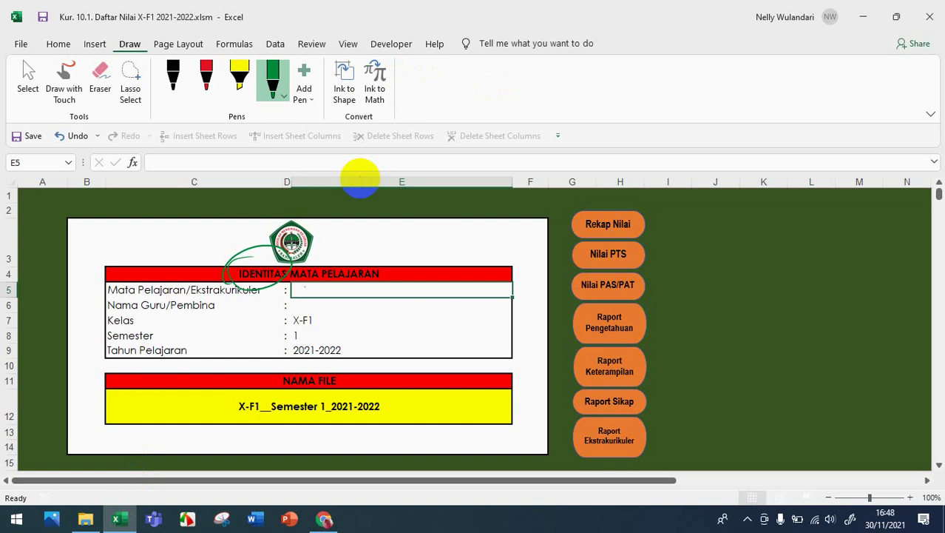
mouse_move(304, 287)
mouse_down()
mouse_move(319, 282)
mouse_move(318, 299)
mouse_up()
drag(300, 327, 306, 346)
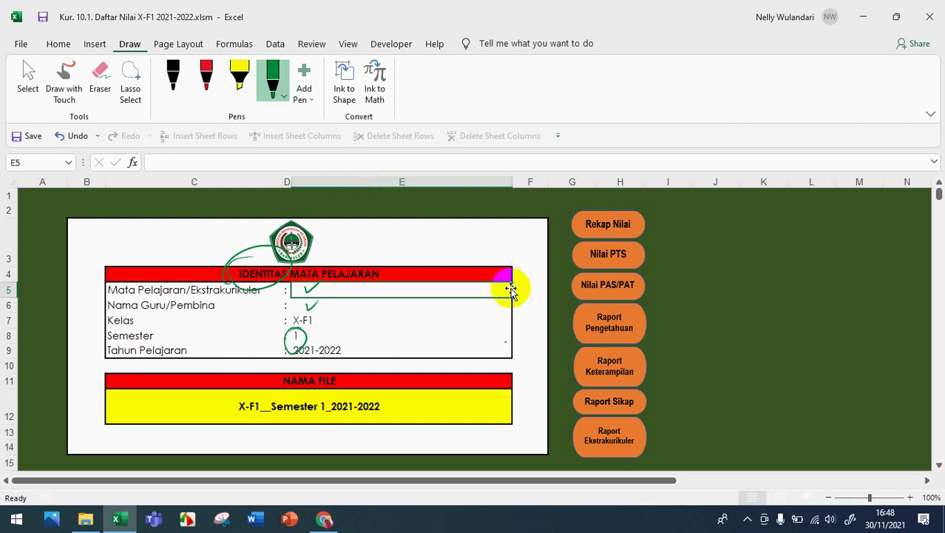
Step: Choose 1 from the list of semesters in cell E8
click(507, 339)
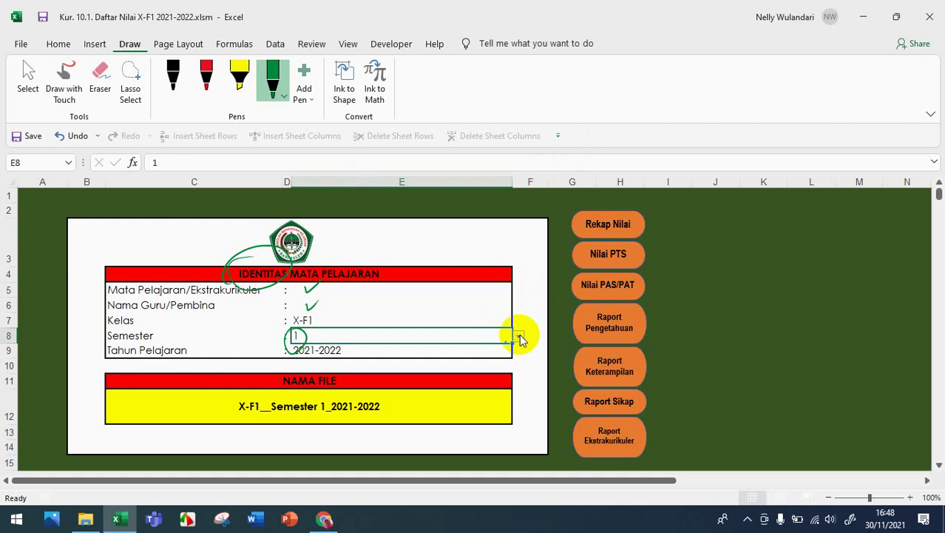
click(520, 338)
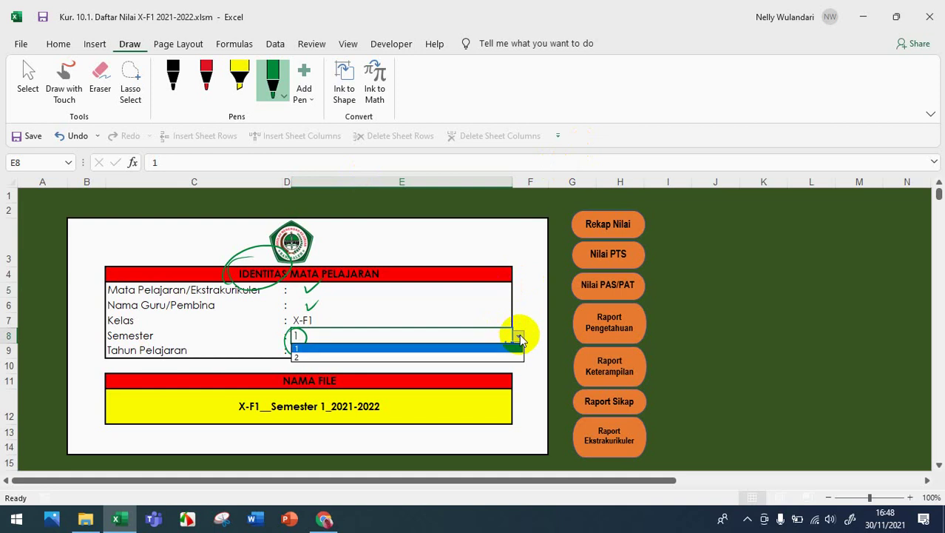
click(330, 351)
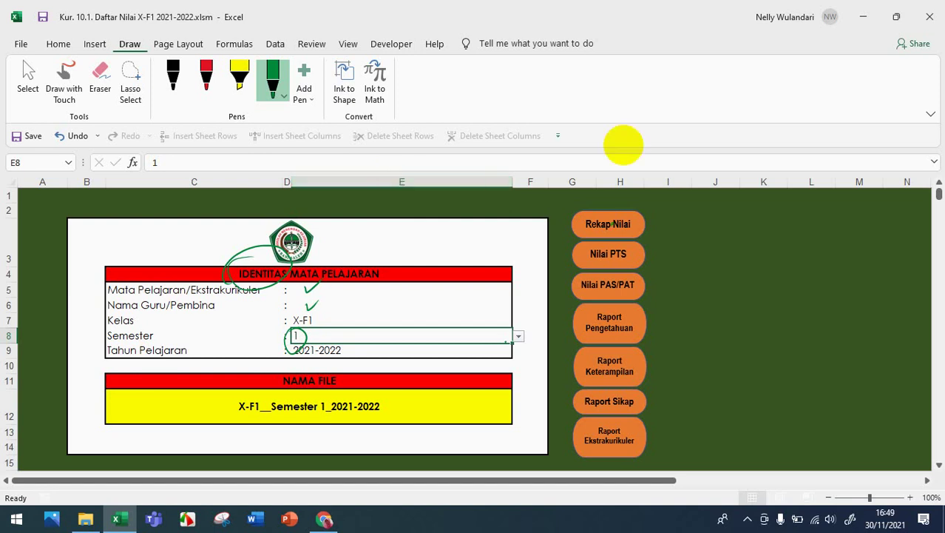
Step: Open the Rekap Nilai sheet of the X-F1 workbook
click(608, 222)
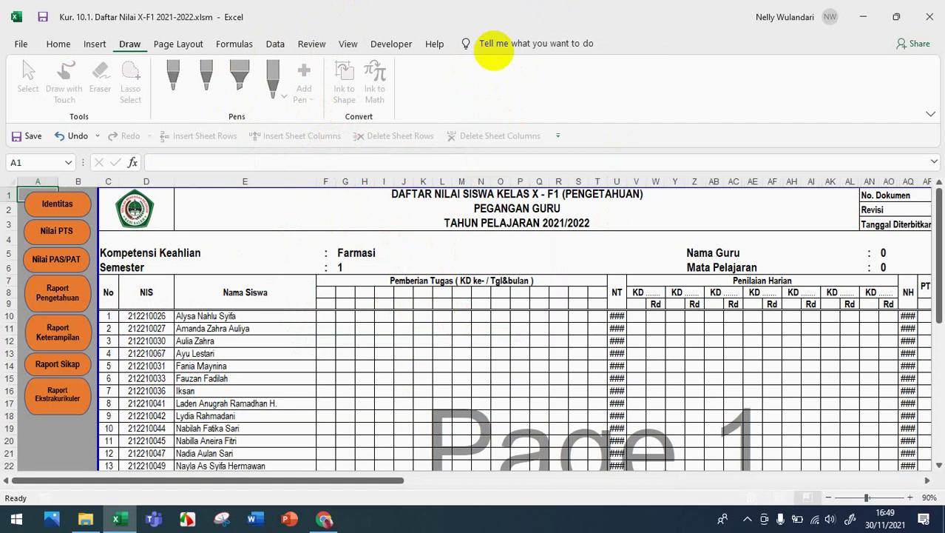
key(alt+Tab)
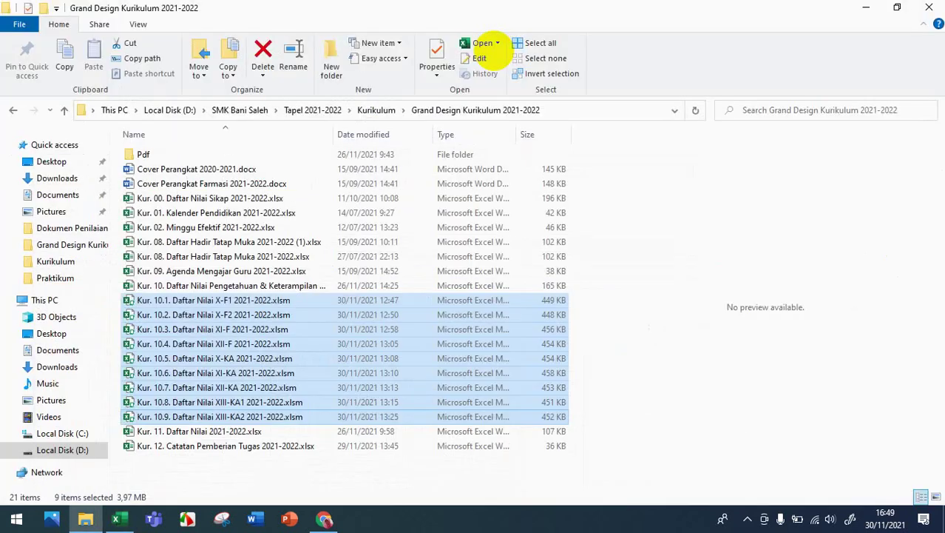
key(alt+Tab)
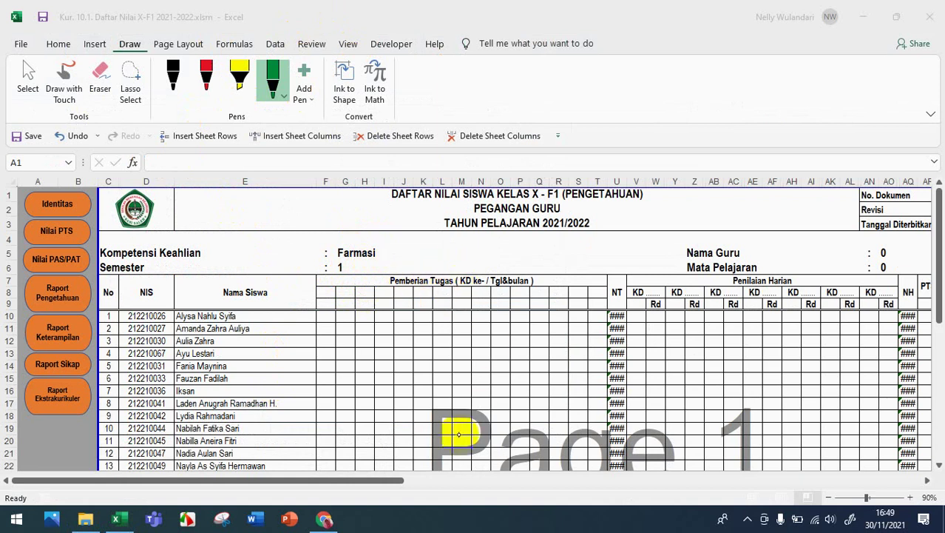
Step: Underline PENGETAHUAN and KETERAMPILAN in green ink in the titles of the two grade tables
drag(375, 479, 388, 478)
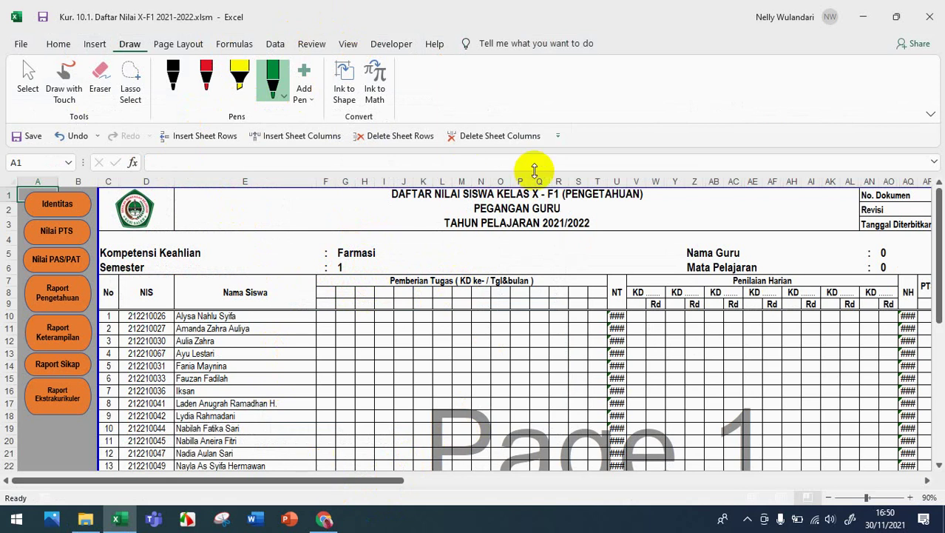
drag(565, 206, 646, 201)
drag(366, 480, 808, 478)
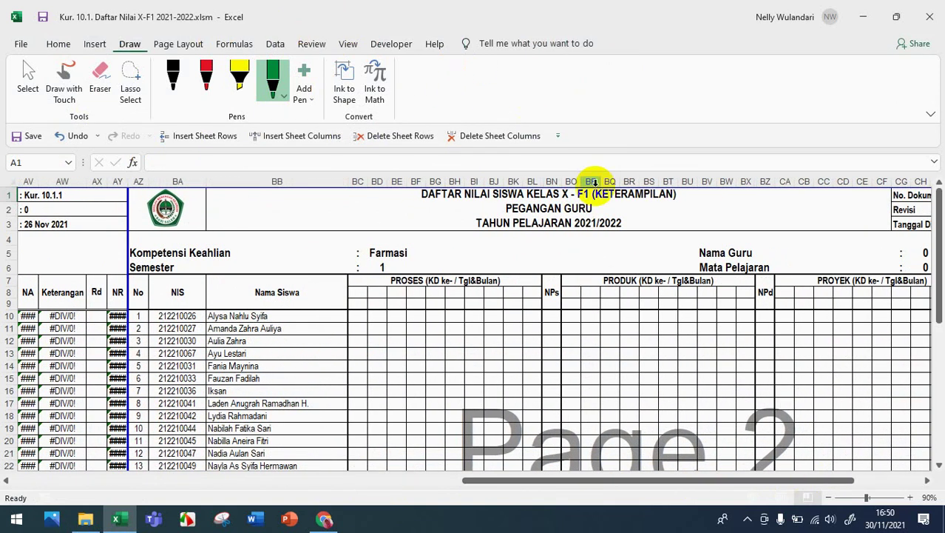
drag(596, 207, 682, 205)
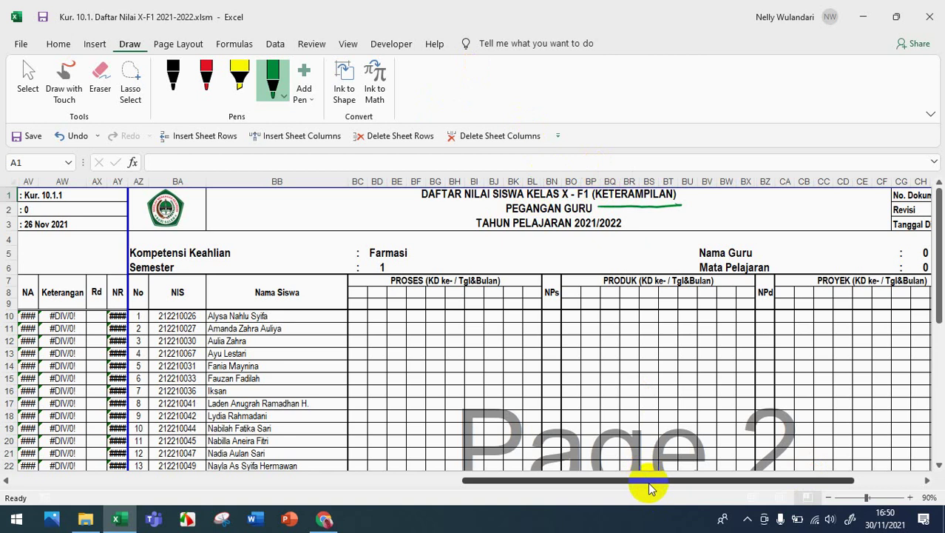
Step: Highlight the Pemberian Tugas heading in yellow, and mark its KD and the first cells of rows 8 and 9 in green
drag(648, 482, 240, 479)
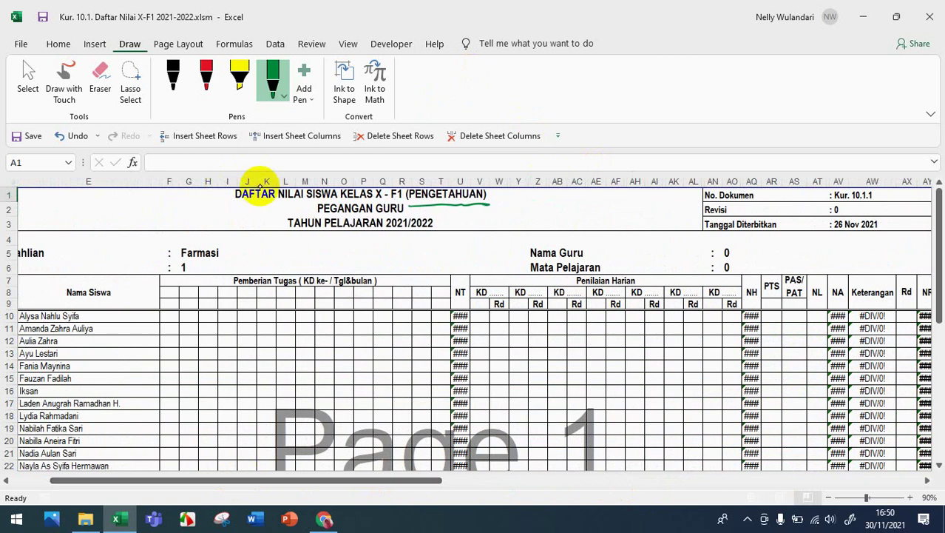
click(239, 78)
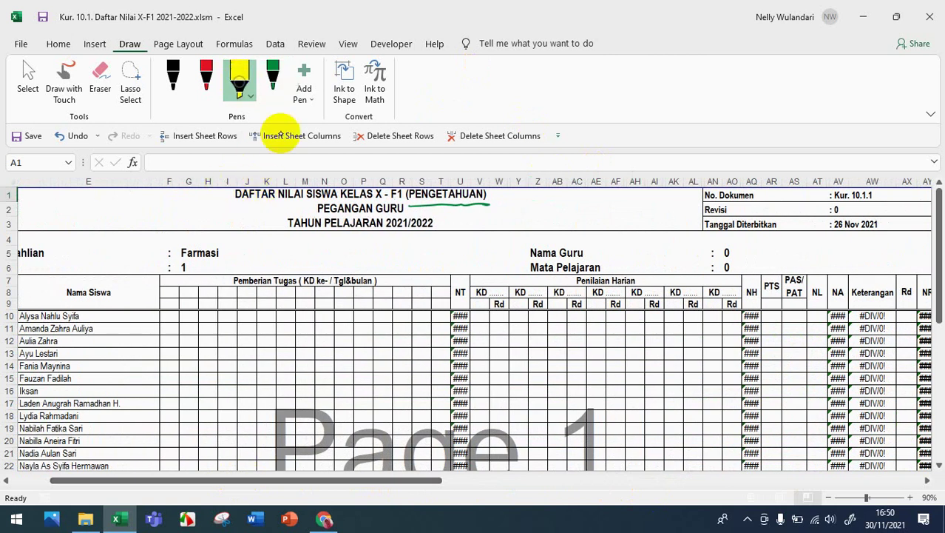
drag(231, 280, 379, 278)
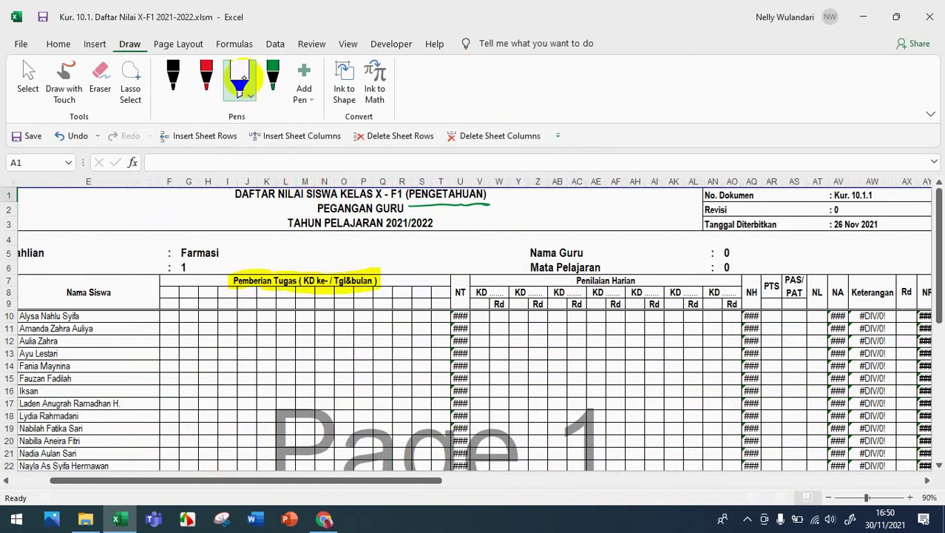
click(273, 78)
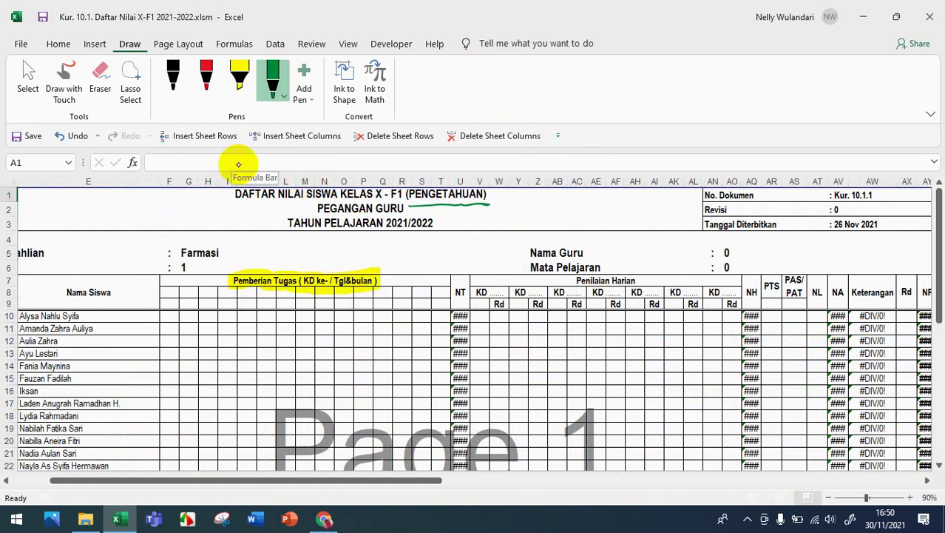
mouse_move(300, 276)
mouse_down()
mouse_move(312, 291)
mouse_move(318, 272)
mouse_up()
drag(211, 292, 220, 290)
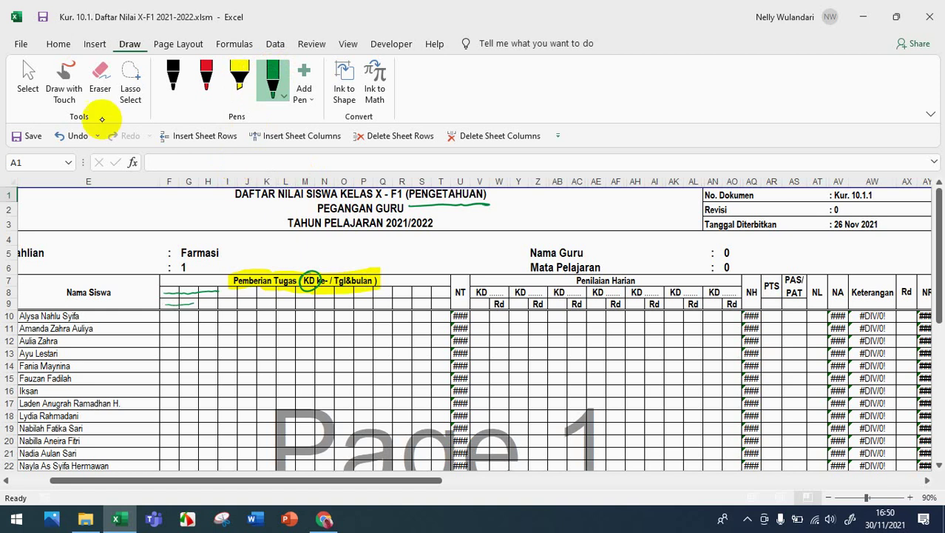
Step: Erase the green line drawn across the first cells of row 9 and stop erasing
click(100, 81)
drag(165, 303, 196, 304)
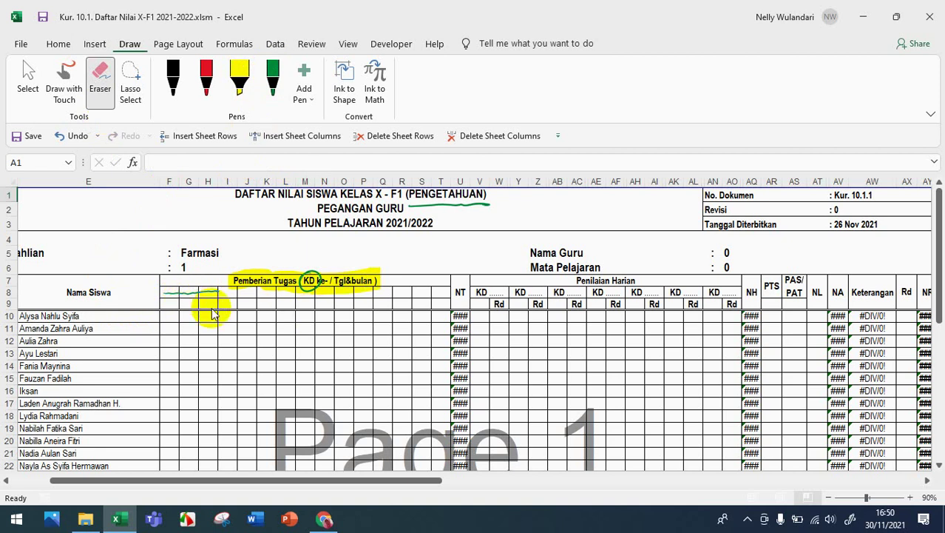
key(Escape)
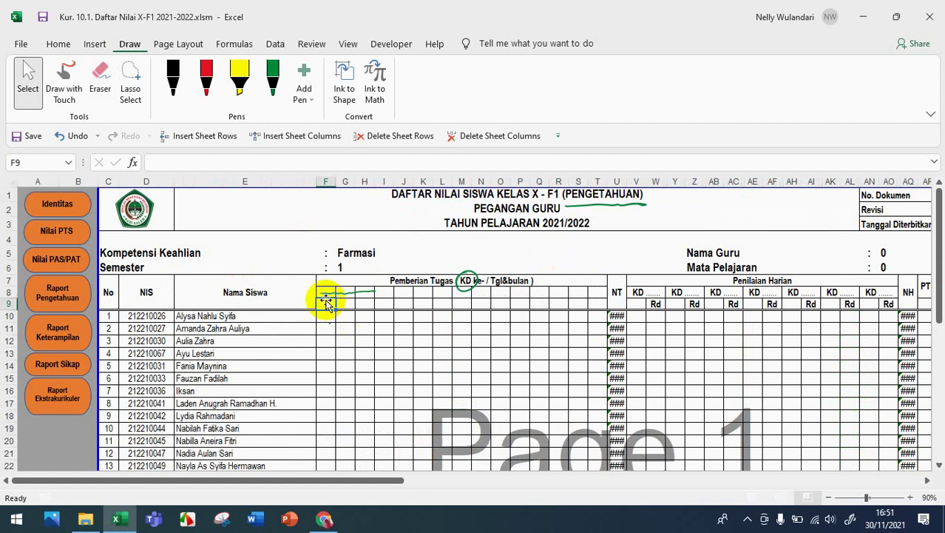
Step: Try the date 30/11 in cell F9 under Pemberian Tugas, and clear the cell again
click(329, 301)
text(3)
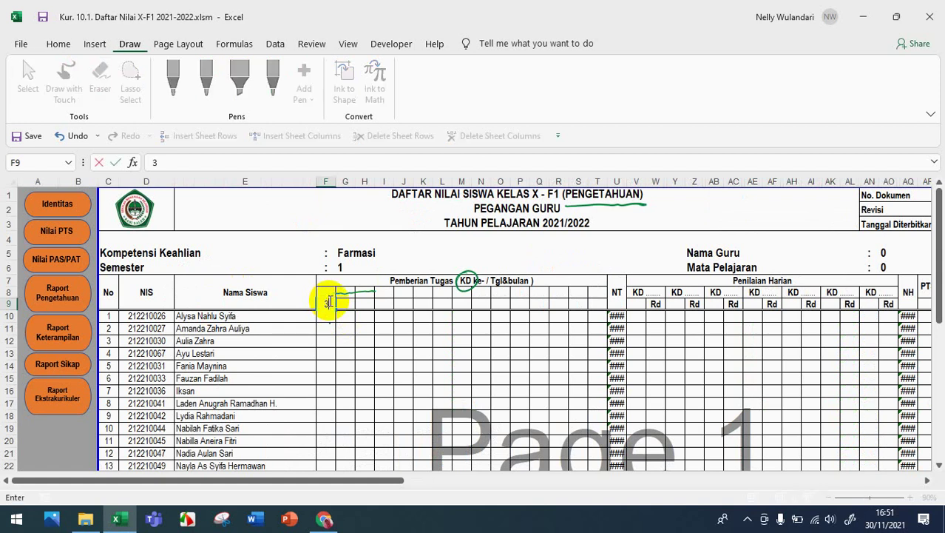
text(0/11)
key(Tab)
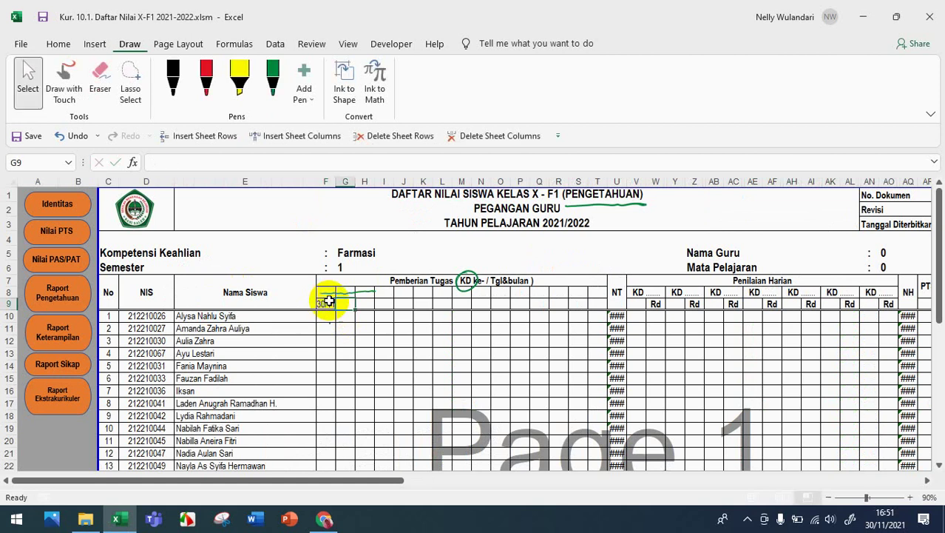
click(329, 301)
key(Delete)
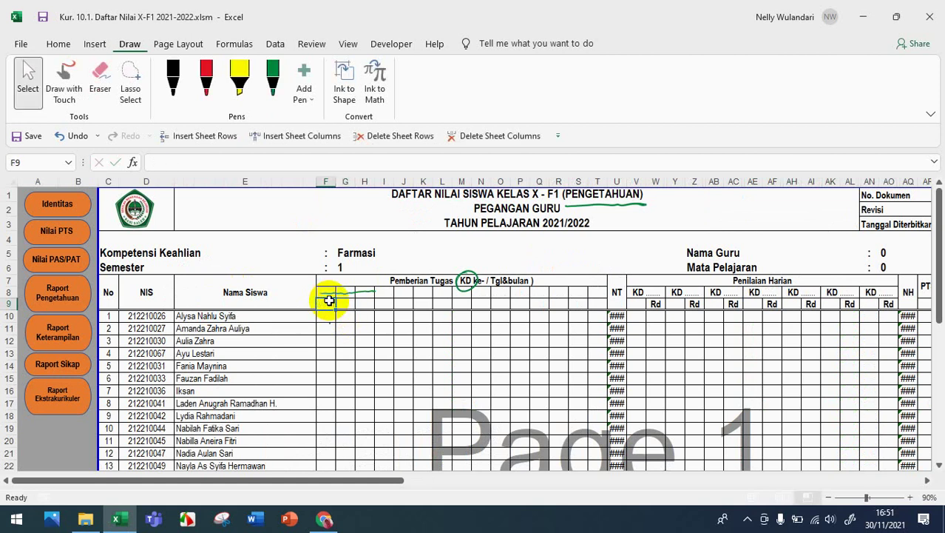
Step: Handwrite "tgl/ bulan" in green beside the date row, and mark the NT column with a green circle and yellow highlighting
click(273, 78)
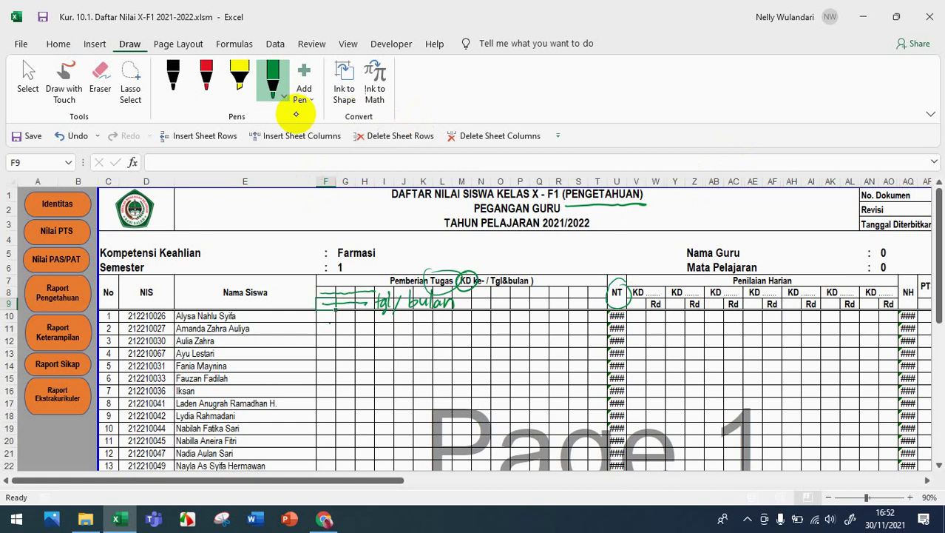
click(239, 75)
mouse_move(606, 290)
mouse_down()
mouse_move(627, 294)
mouse_move(614, 344)
mouse_move(617, 440)
mouse_up()
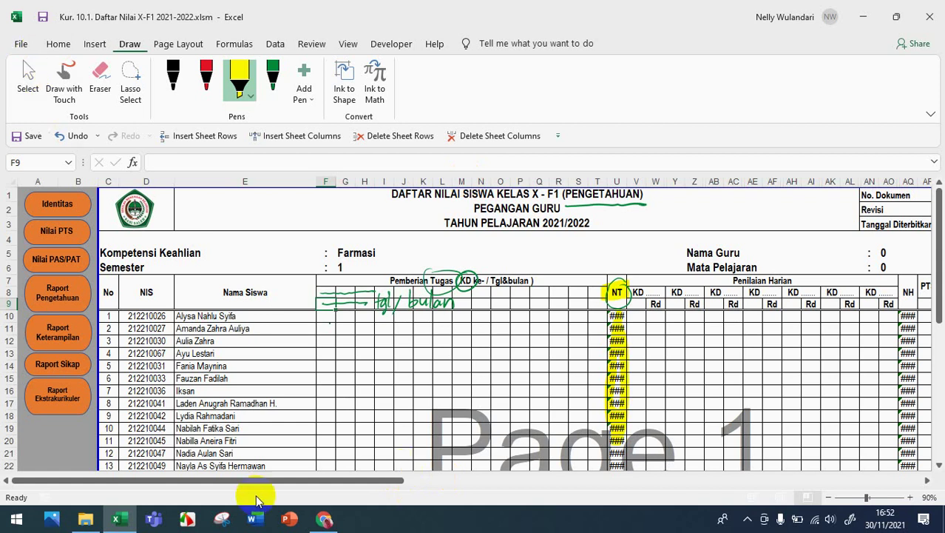
Step: Highlight the Penilaian Harian heading in yellow and circle its first KD in green
drag(270, 489, 350, 494)
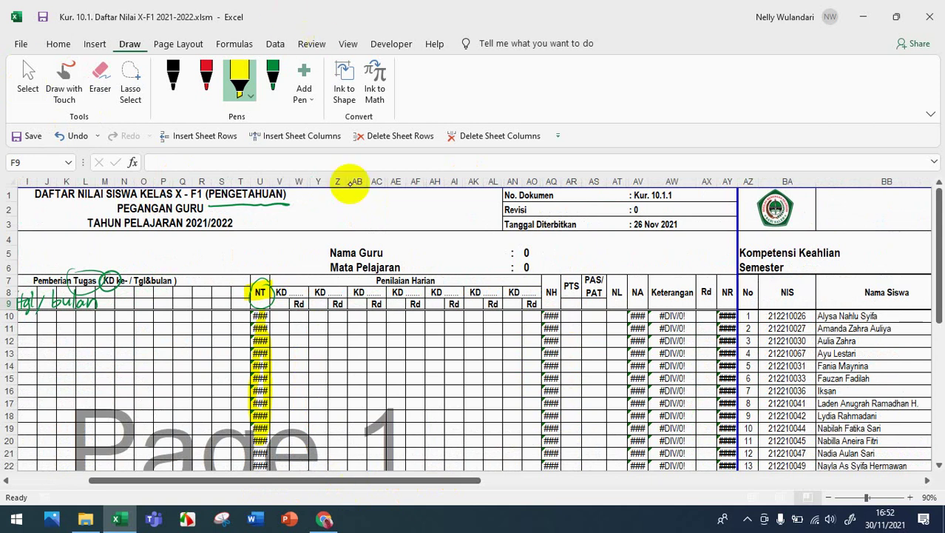
drag(363, 281, 443, 279)
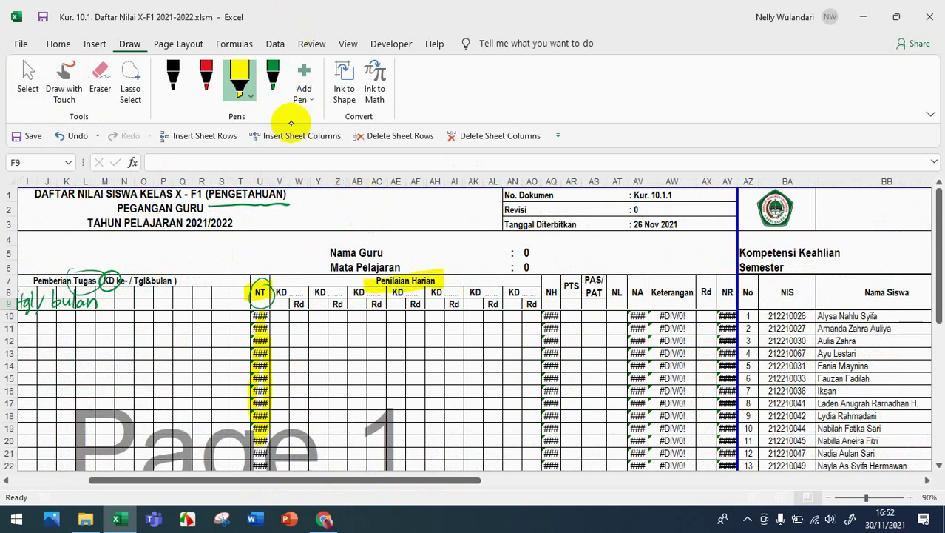
click(273, 81)
mouse_move(292, 284)
mouse_down()
mouse_move(270, 301)
mouse_move(284, 278)
mouse_up()
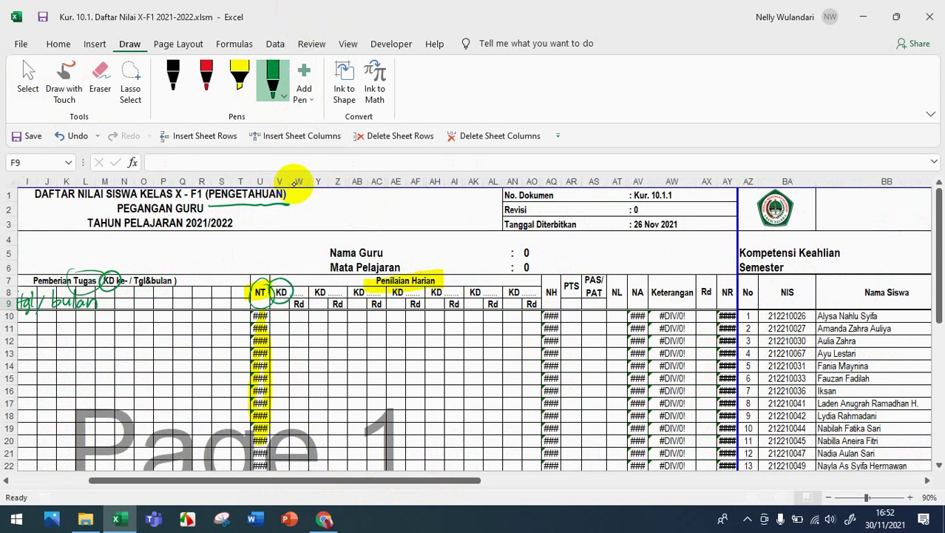
Step: Handwrite the green note "tanggal PH" with an arrow from the cell below the first KD, and circle that cell
mouse_move(281, 301)
mouse_down()
mouse_move(295, 352)
mouse_move(305, 342)
mouse_move(323, 348)
mouse_move(321, 361)
mouse_move(330, 342)
mouse_up()
mouse_move(333, 341)
mouse_down()
mouse_move(327, 361)
mouse_move(345, 349)
mouse_up()
drag(349, 326, 345, 352)
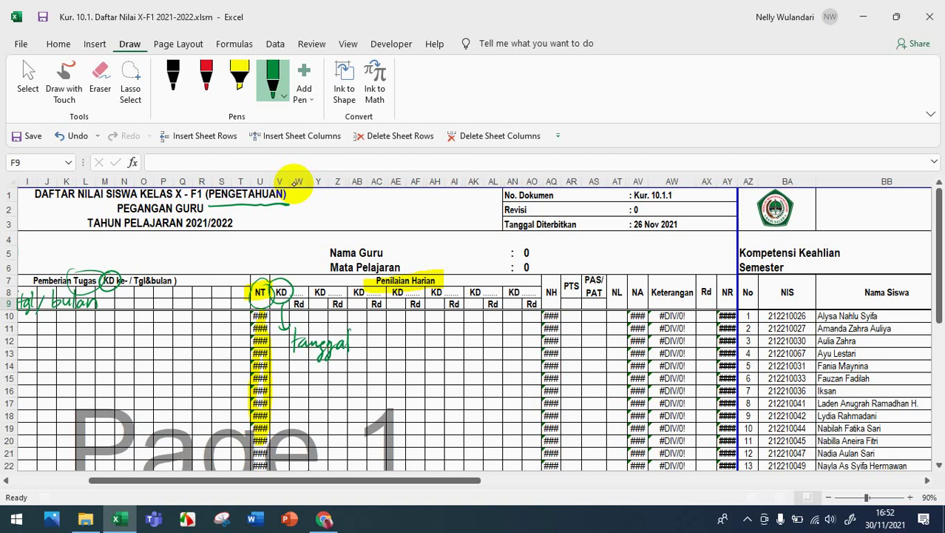
drag(370, 338, 371, 362)
drag(368, 337, 384, 358)
drag(377, 352, 386, 349)
drag(269, 298, 275, 296)
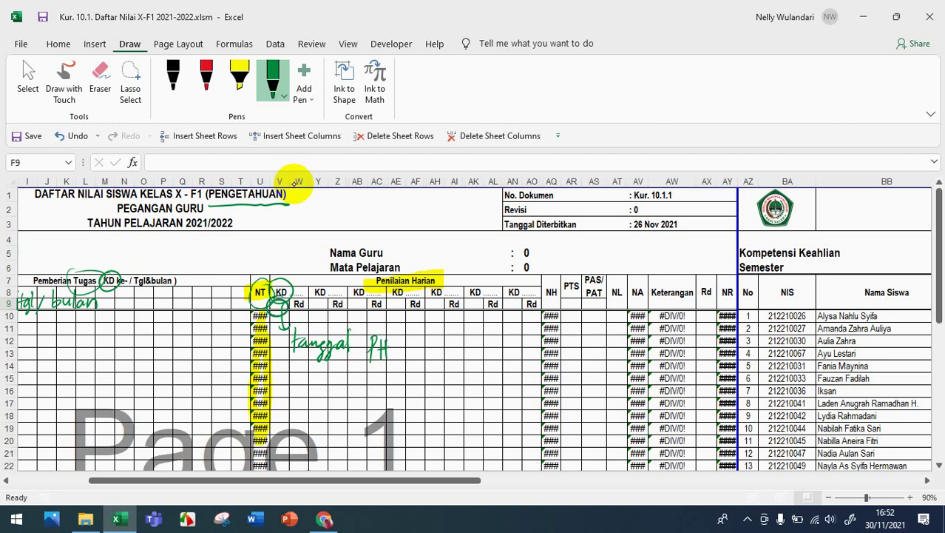
Step: Highlight the cell below the first KD, the adjacent Rd heading and the cell below the second KD in yellow
click(238, 77)
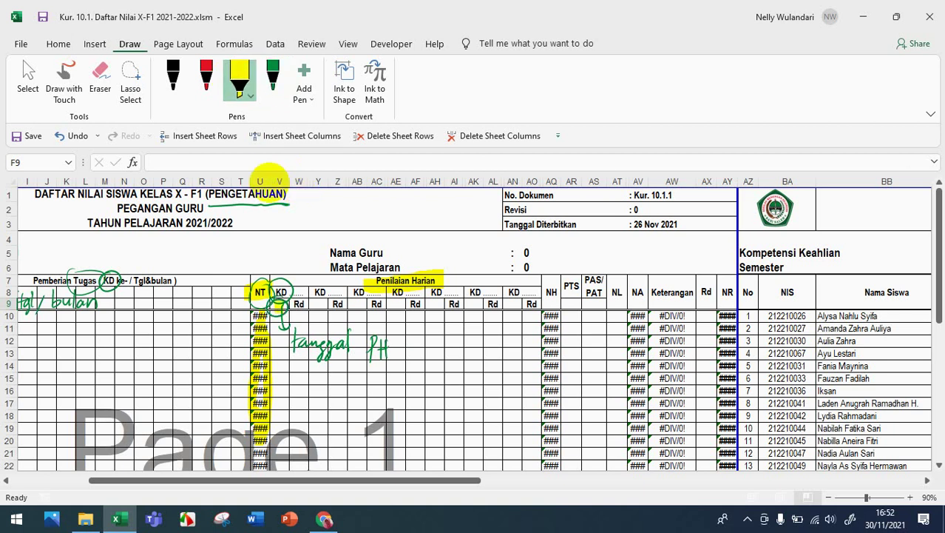
drag(311, 299, 318, 312)
drag(303, 299, 295, 310)
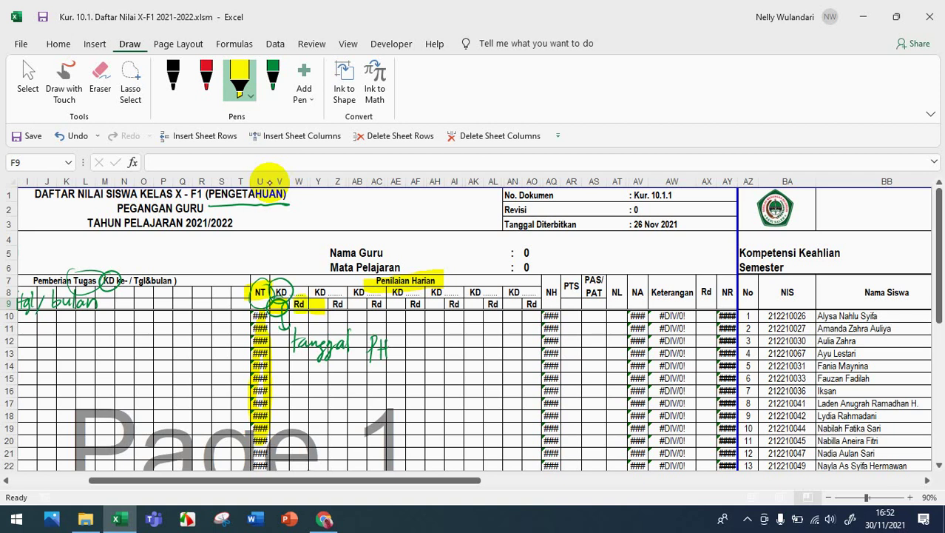
click(272, 76)
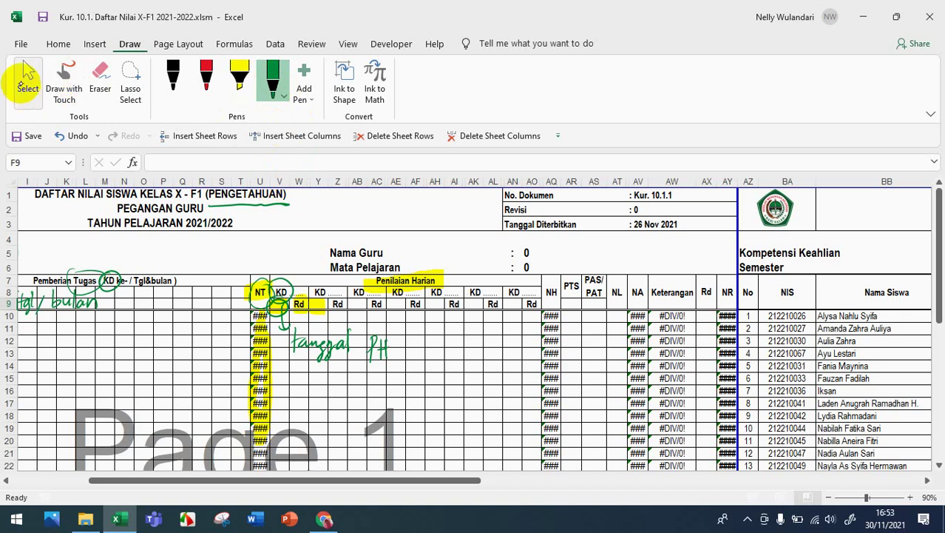
Step: Enter 65 as the first student's first KD score in V10 and 90 as the adjacent Rd score in W10
click(28, 74)
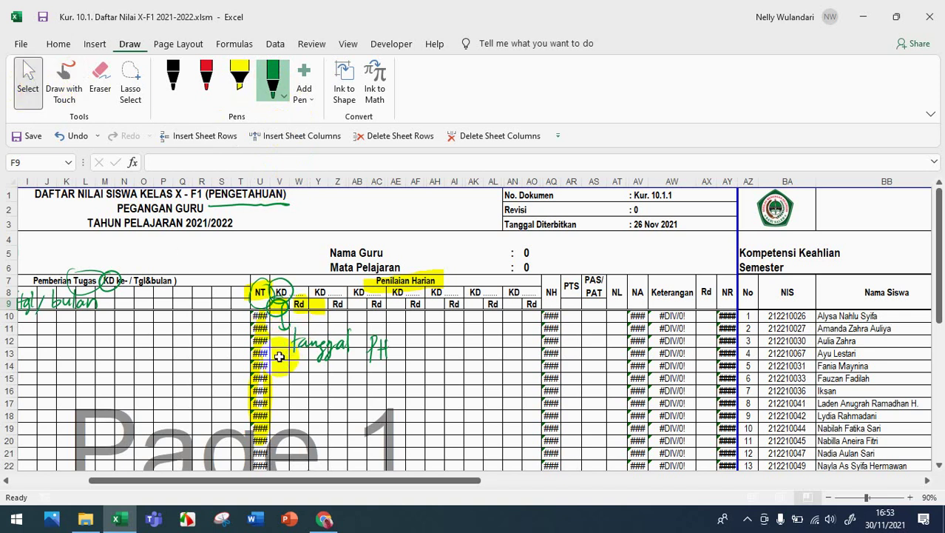
click(279, 356)
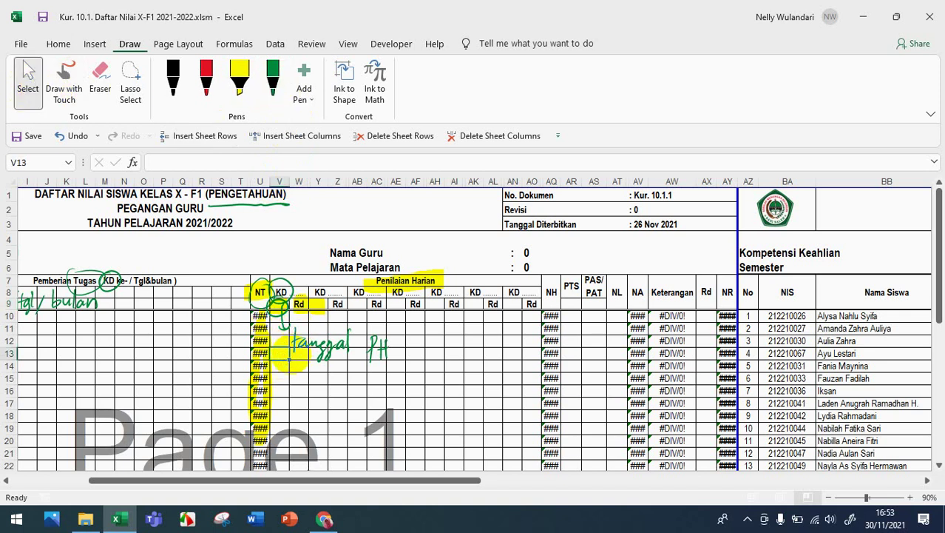
click(285, 330)
click(279, 316)
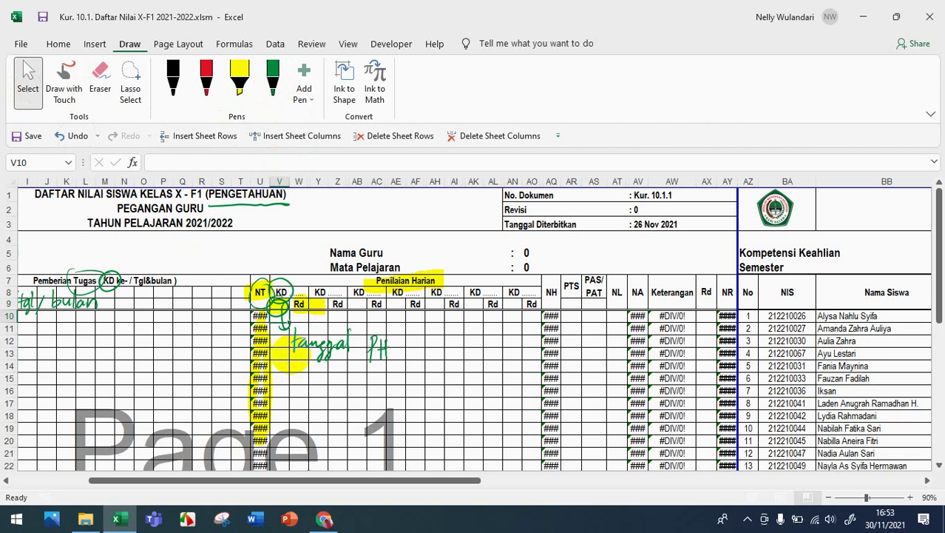
text(65)
key(Tab)
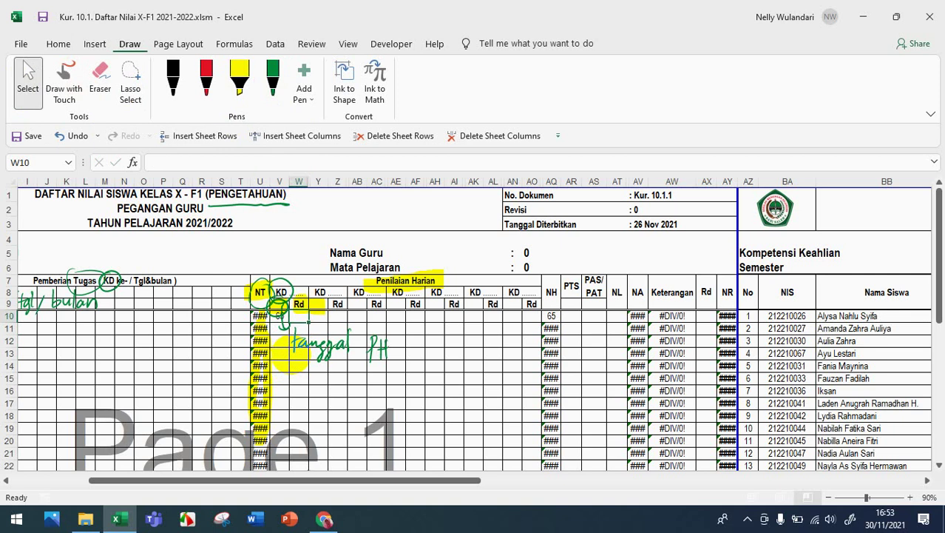
text(90)
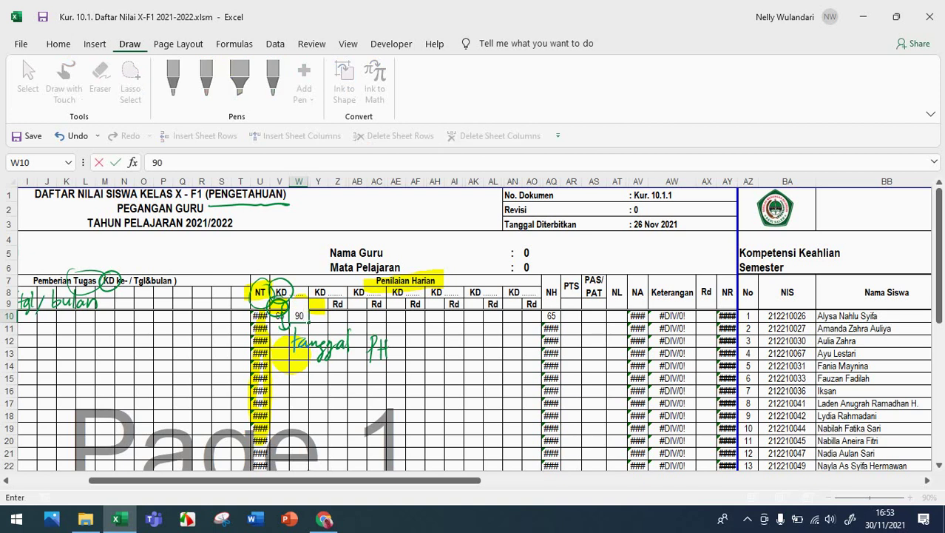
key(Tab)
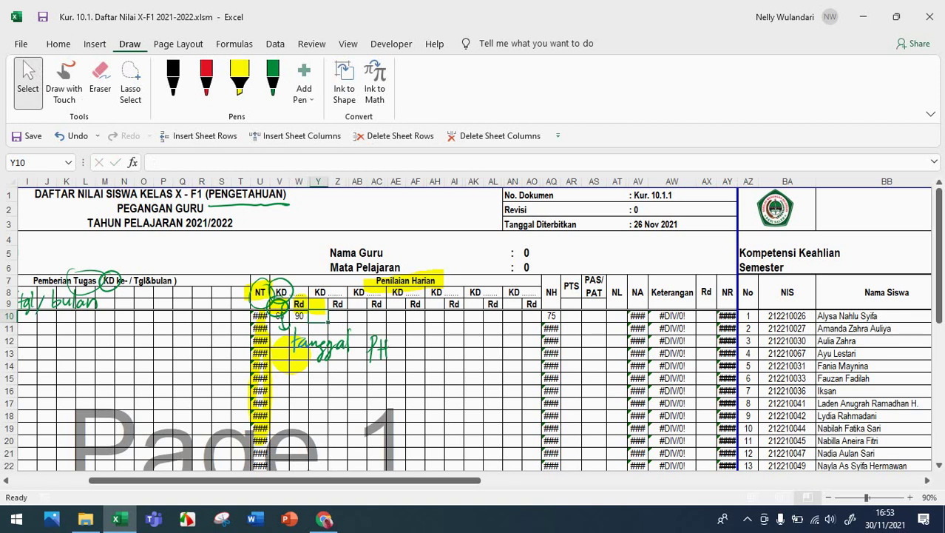
Step: Change the first student's Rd score in W10 to 50
click(298, 316)
text(50)
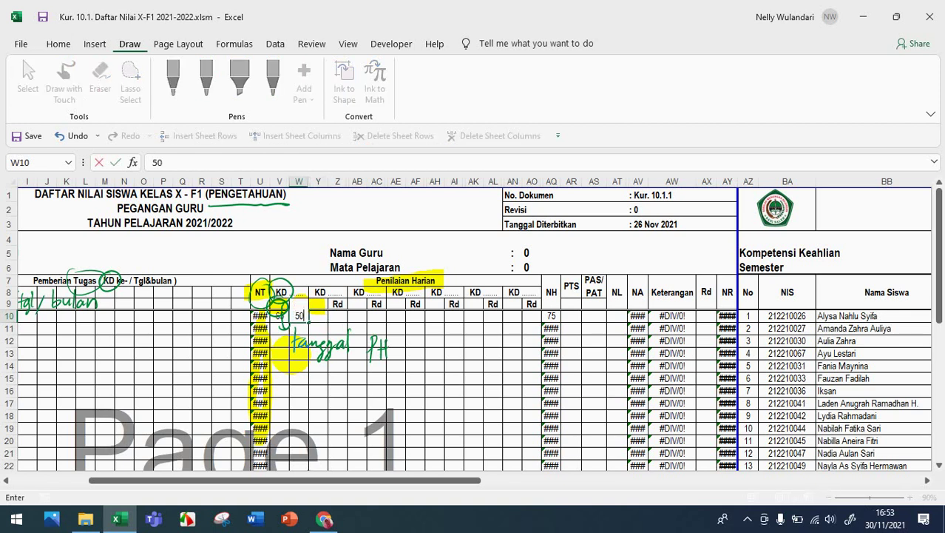
key(Tab)
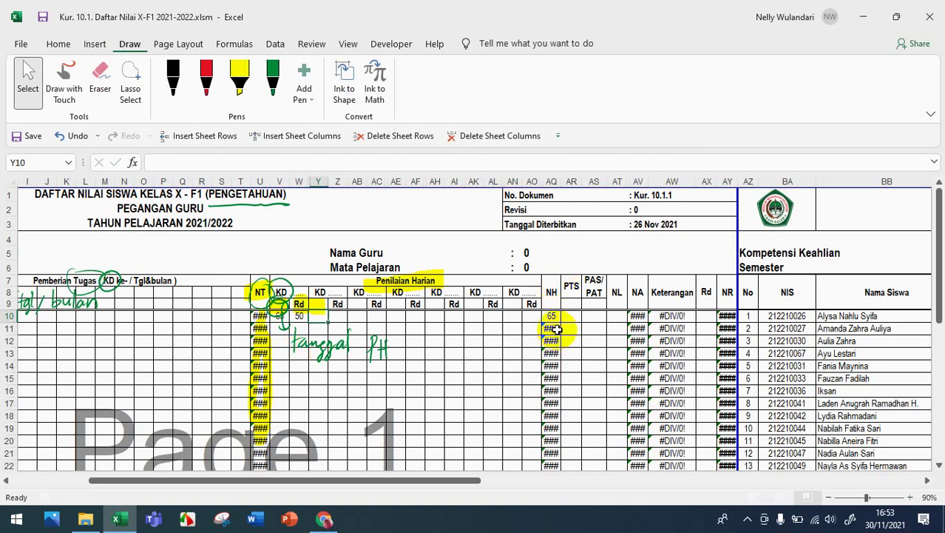
Step: Circle the first student's NH value and first KD score in green, and mark green crosses in the empty cells of the remaining KDs
click(273, 77)
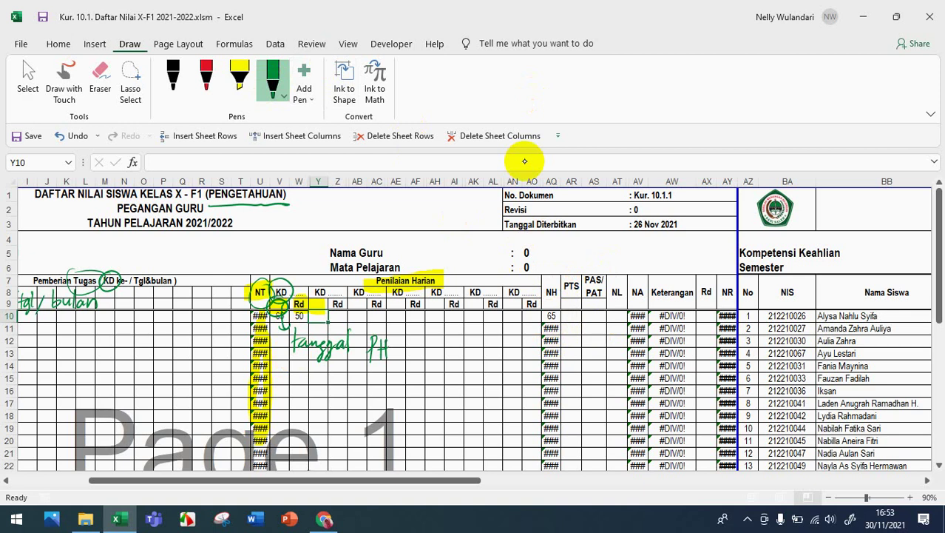
mouse_move(559, 311)
mouse_down()
mouse_move(542, 319)
mouse_move(560, 311)
mouse_up()
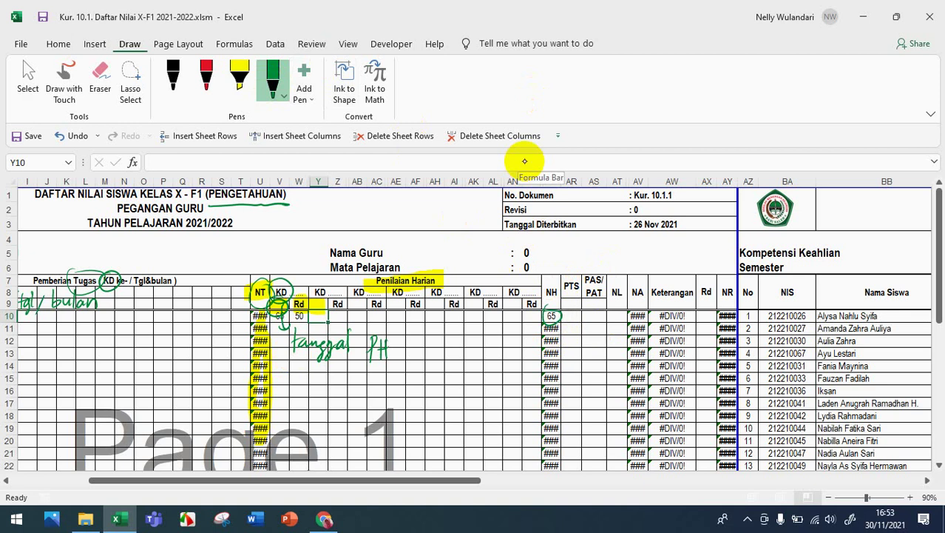
mouse_move(277, 306)
mouse_down()
mouse_move(267, 316)
mouse_move(286, 311)
mouse_up()
mouse_move(313, 311)
mouse_down()
mouse_move(323, 322)
mouse_move(313, 322)
mouse_move(363, 324)
mouse_up()
mouse_move(363, 313)
mouse_down()
mouse_move(351, 323)
mouse_move(519, 321)
mouse_move(508, 321)
mouse_up()
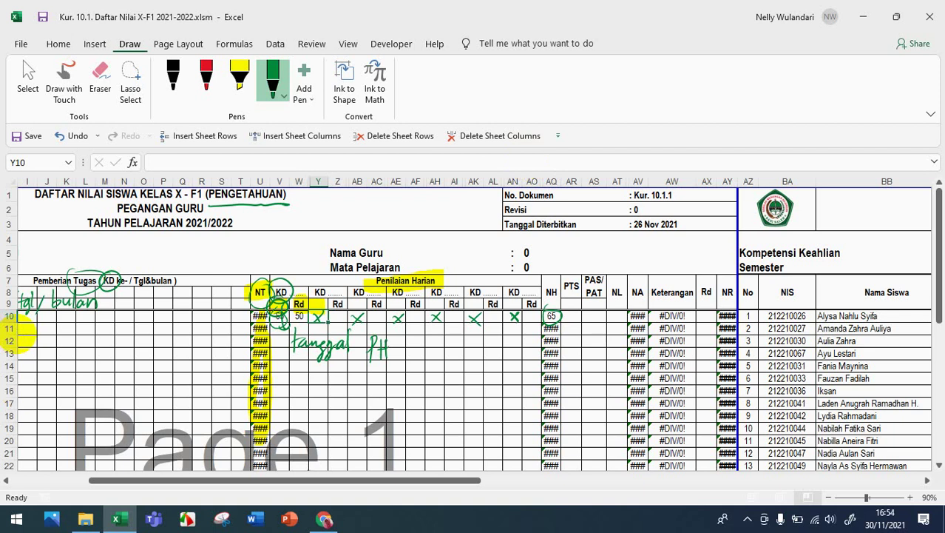
Step: Enter 70 for the first student's first and third assignments in F10 and H10, leaving the second assignment blank
click(123, 316)
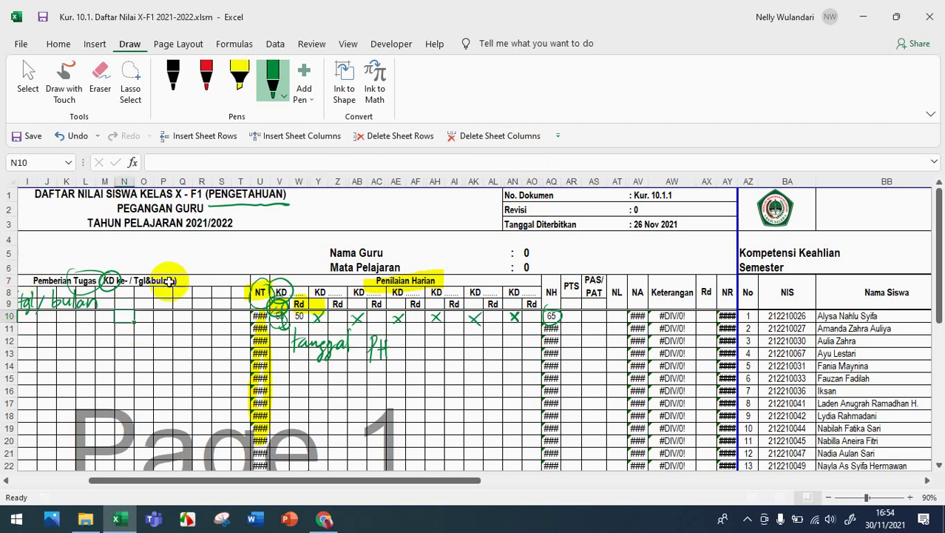
key(Left)
key(Left)
key(Left)
key(Left)
key(Left)
key(Left)
key(Left)
key(Left)
key(Left)
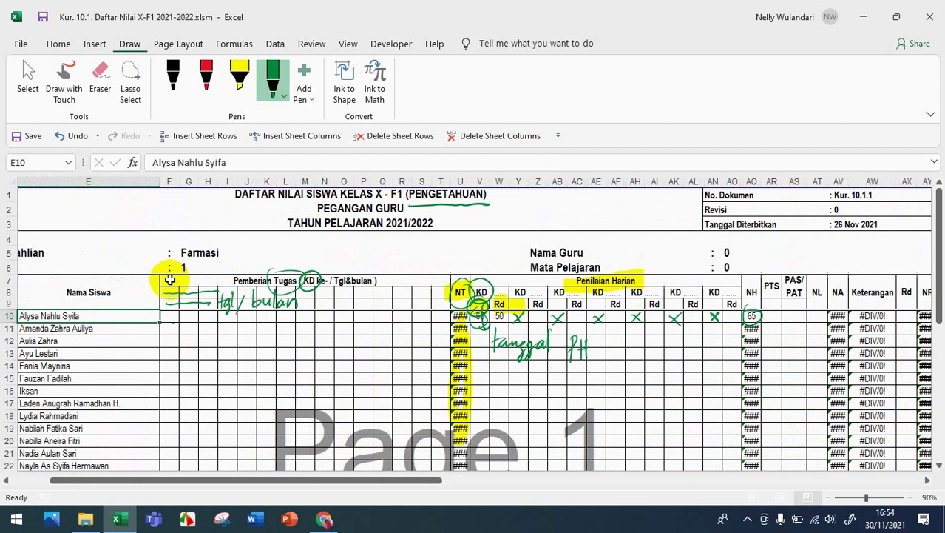
key(Right)
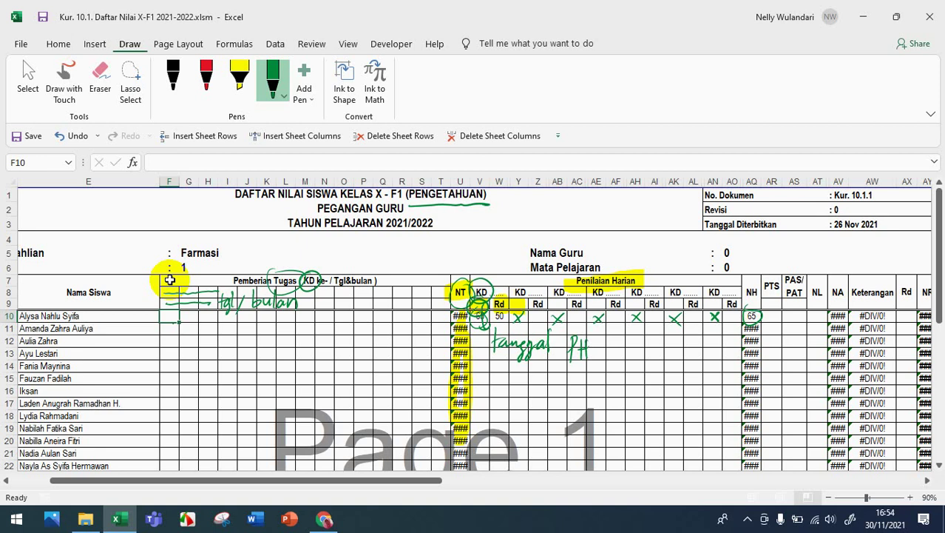
text(70)
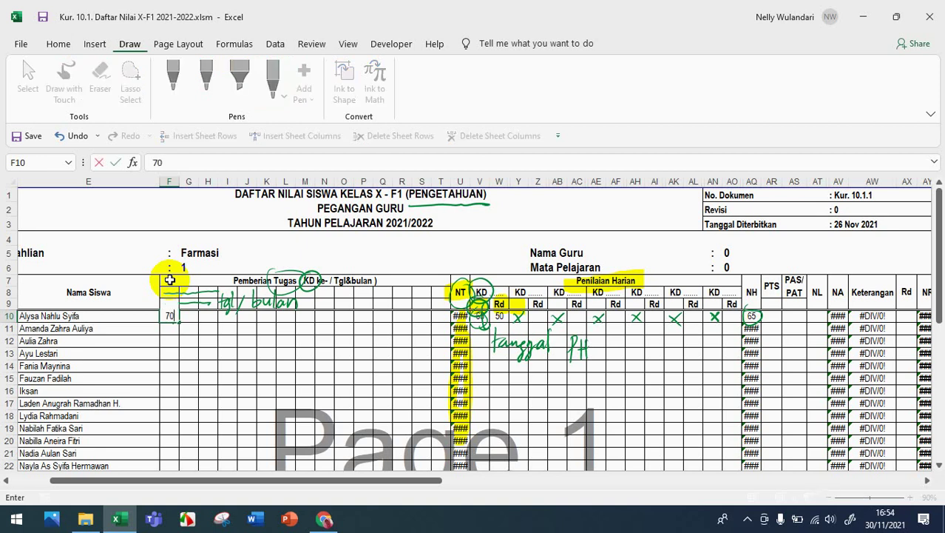
key(Tab)
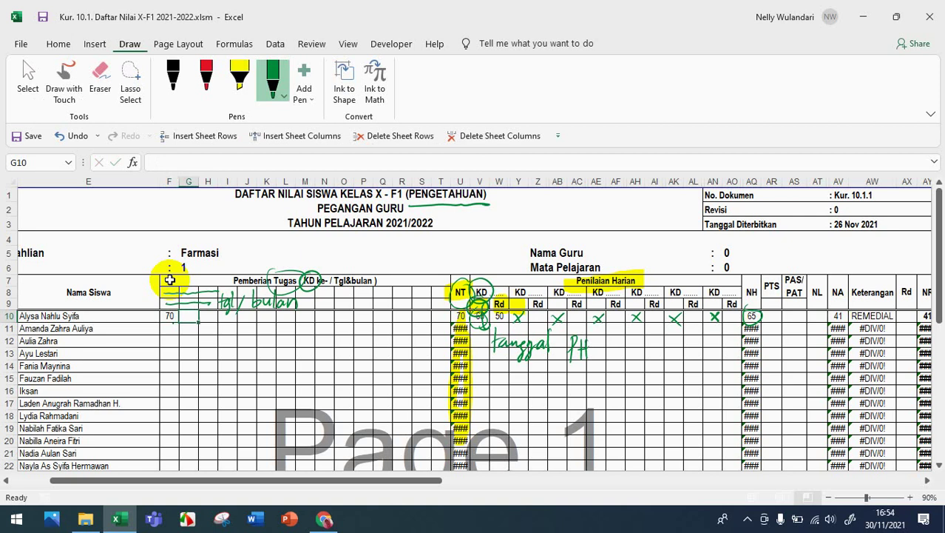
key(Tab)
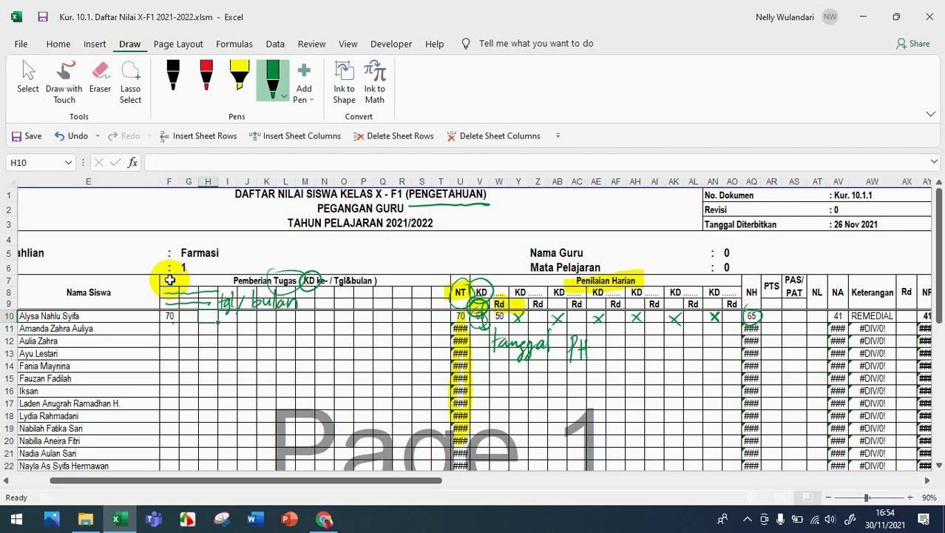
text(70)
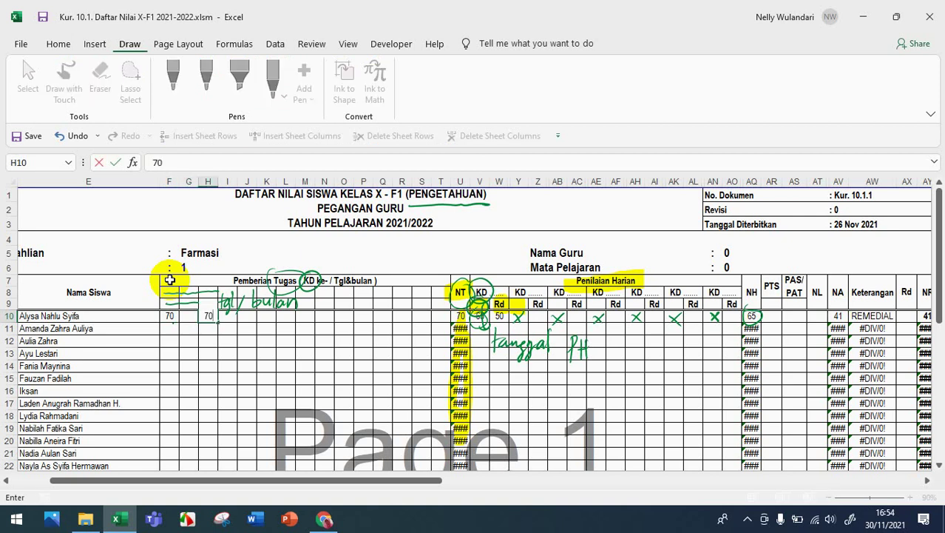
key(Tab)
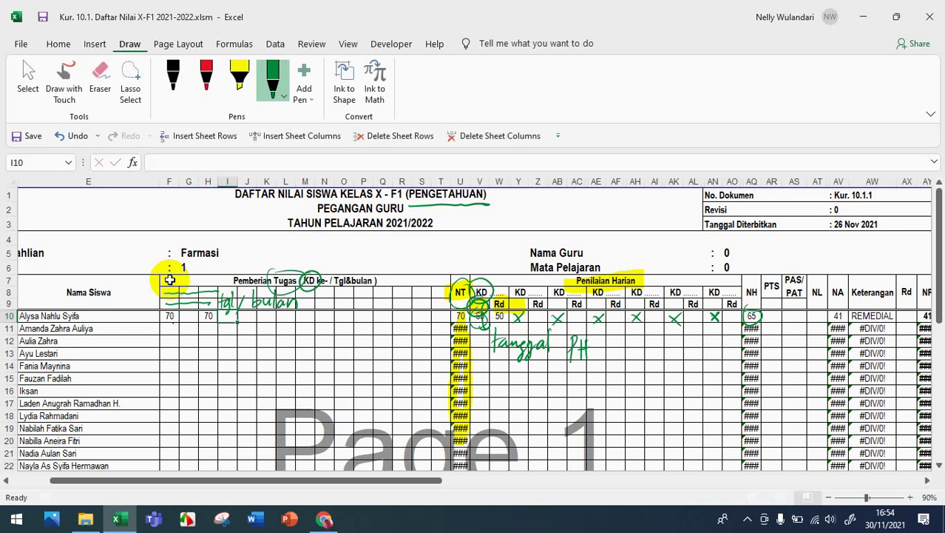
Step: Enter 0 as the first student's second assignment score in G10
key(Left)
key(Left)
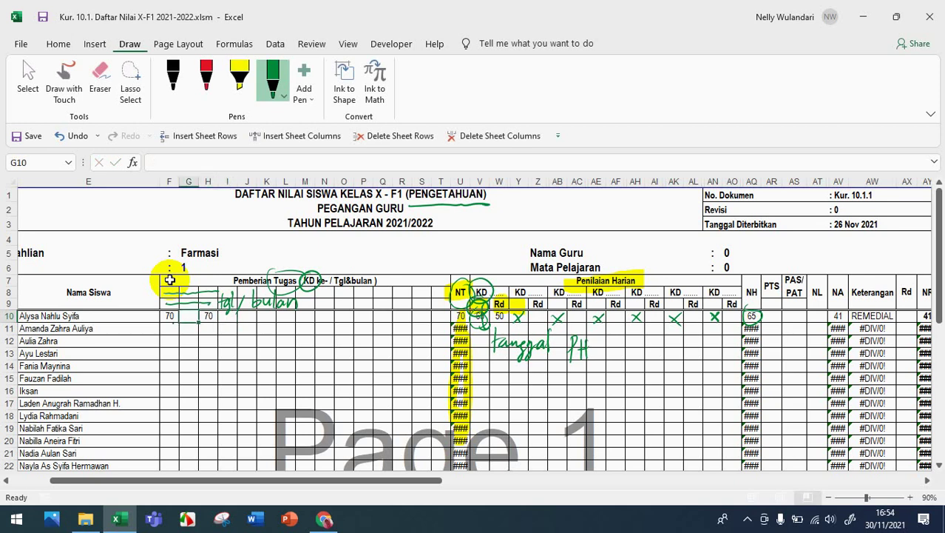
key(Left)
key(Right)
key(Right)
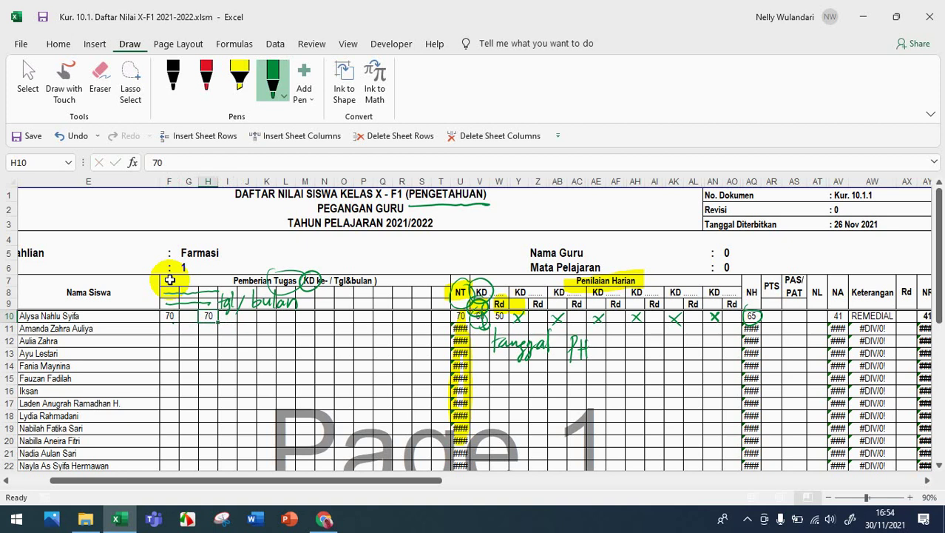
key(Left)
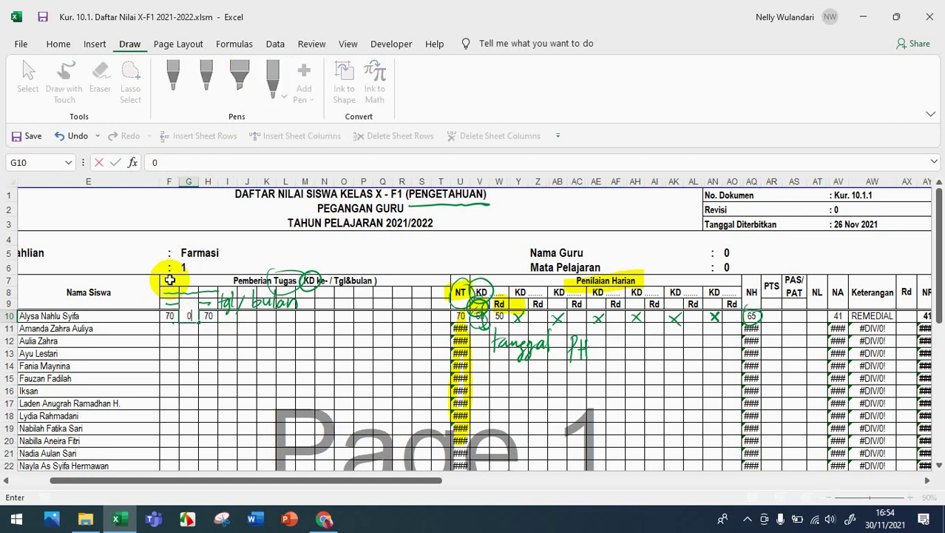
text(0)
key(Return)
key(Up)
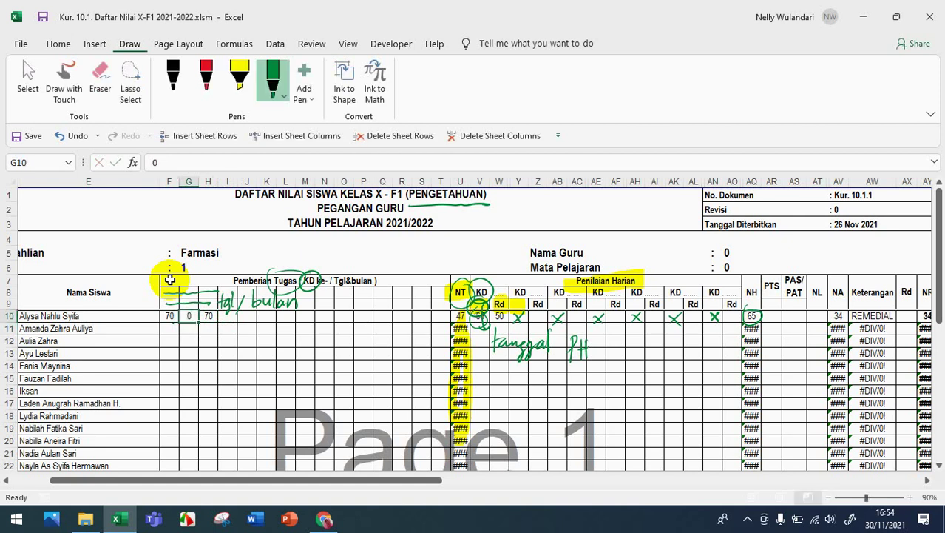
Step: Examine the first student's assignment scores in row 10 and the formula in the NT cell
key(Left)
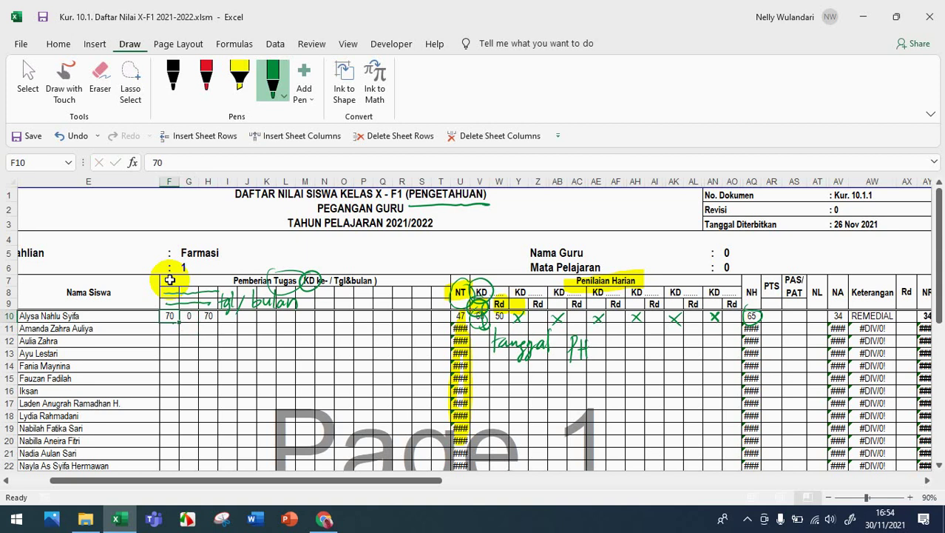
key(Right)
key(Right)
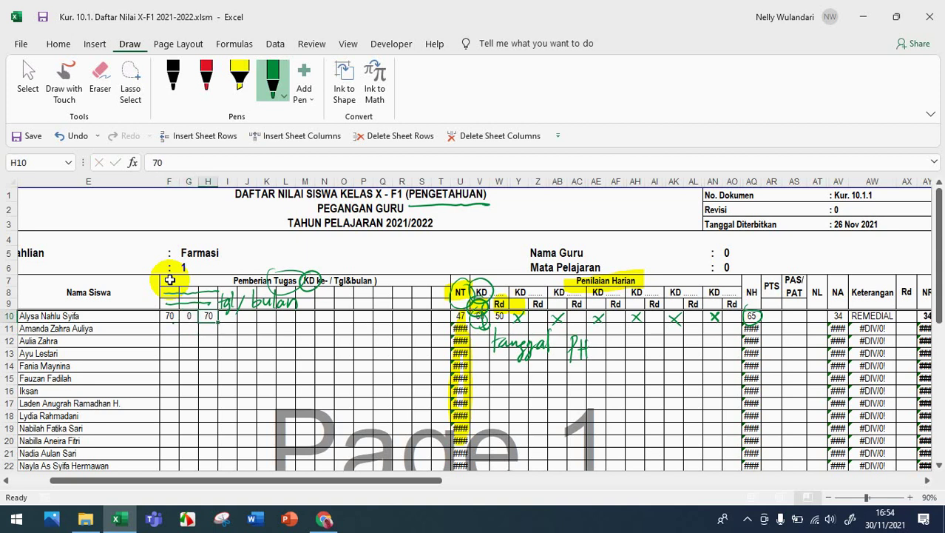
key(Left)
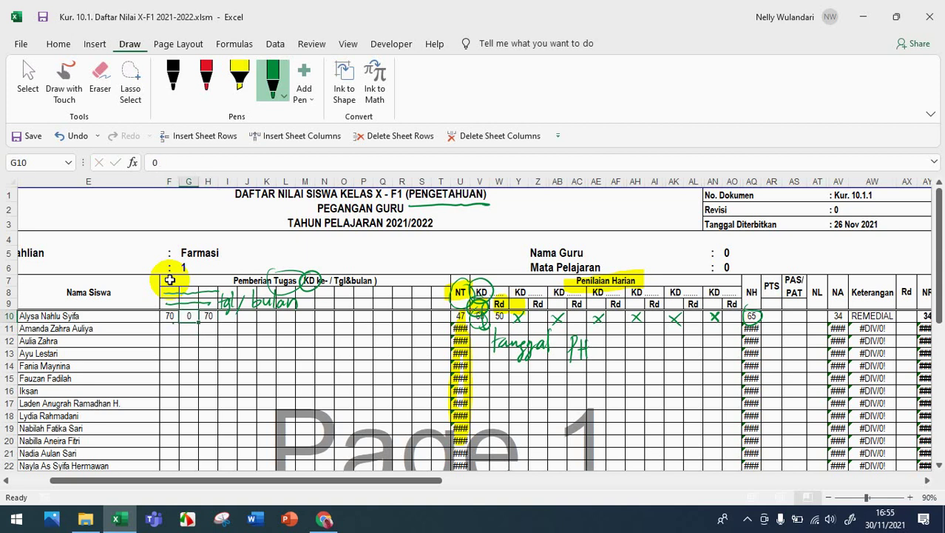
key(Right)
key(Right)
key(Right)
key(Right)
key(Right)
key(Right)
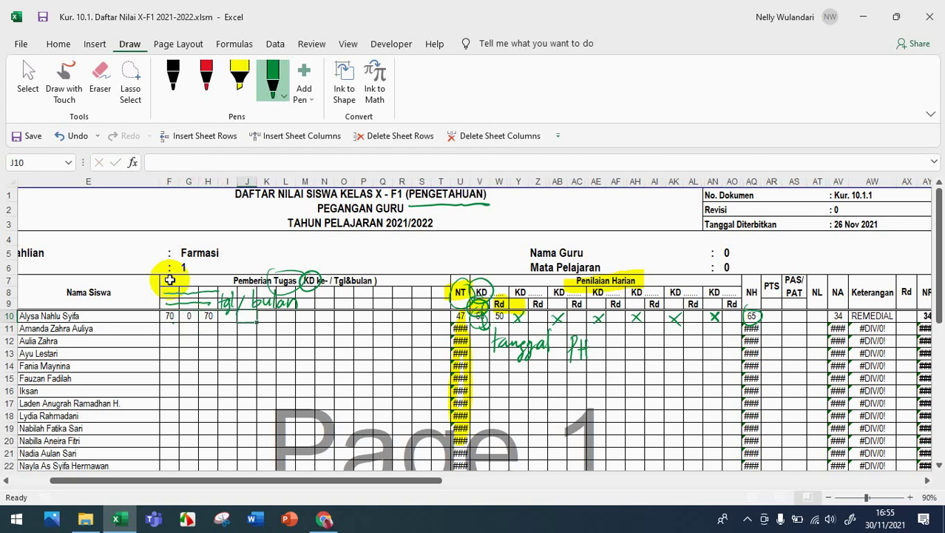
key(Right)
key(Right)
key(Right)
key(Right)
key(Right)
key(Right)
key(Right)
key(Right)
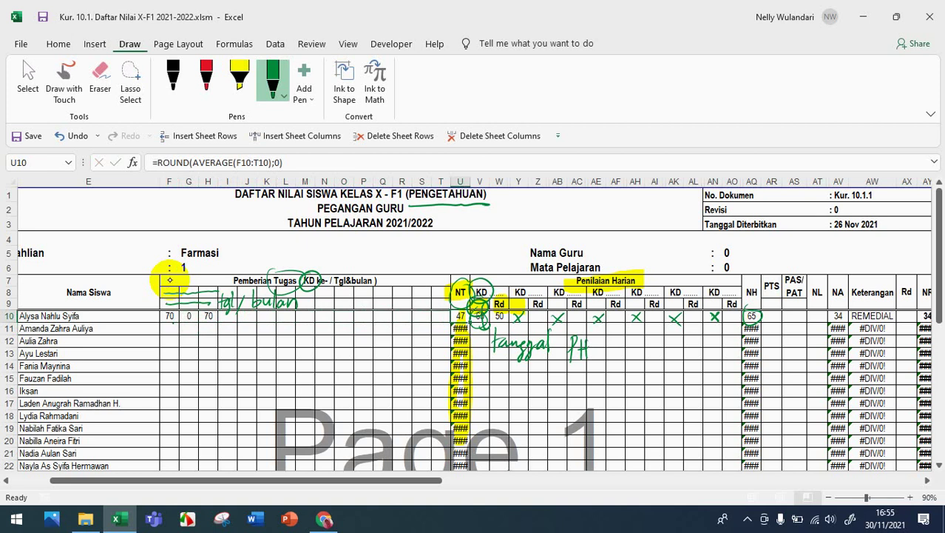
Step: Highlight the PTS heading in yellow and circle the NH heading in green
mouse_move(188, 355)
mouse_down()
mouse_move(188, 322)
mouse_move(195, 330)
mouse_up()
drag(275, 482, 418, 501)
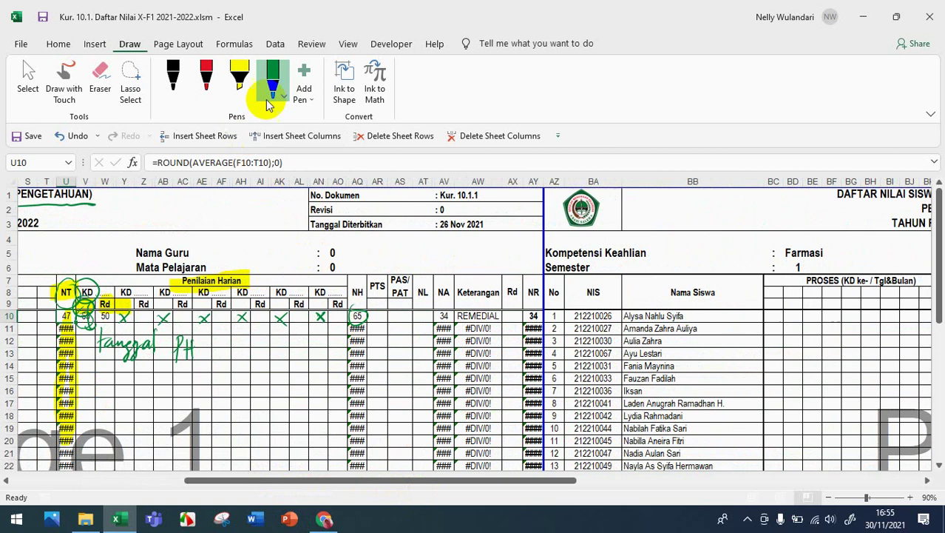
click(241, 77)
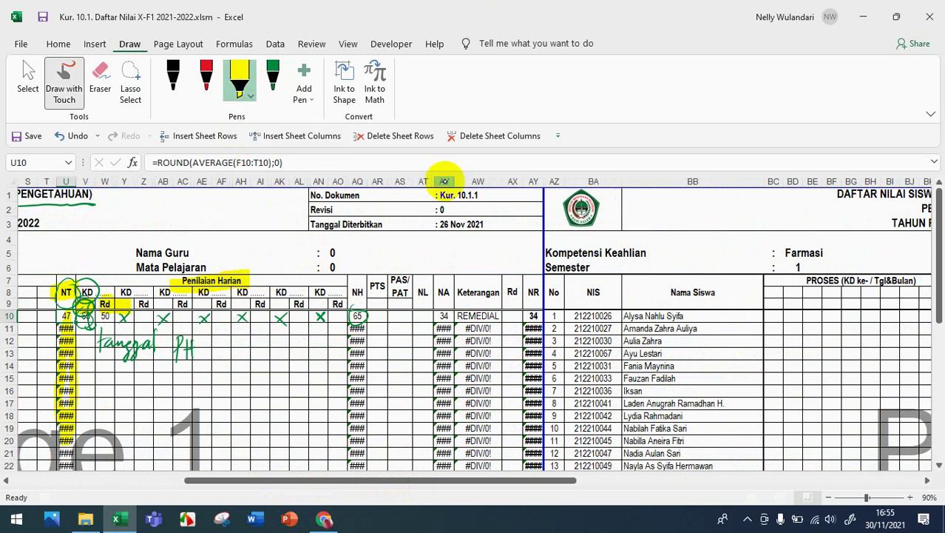
drag(369, 288, 385, 284)
click(64, 81)
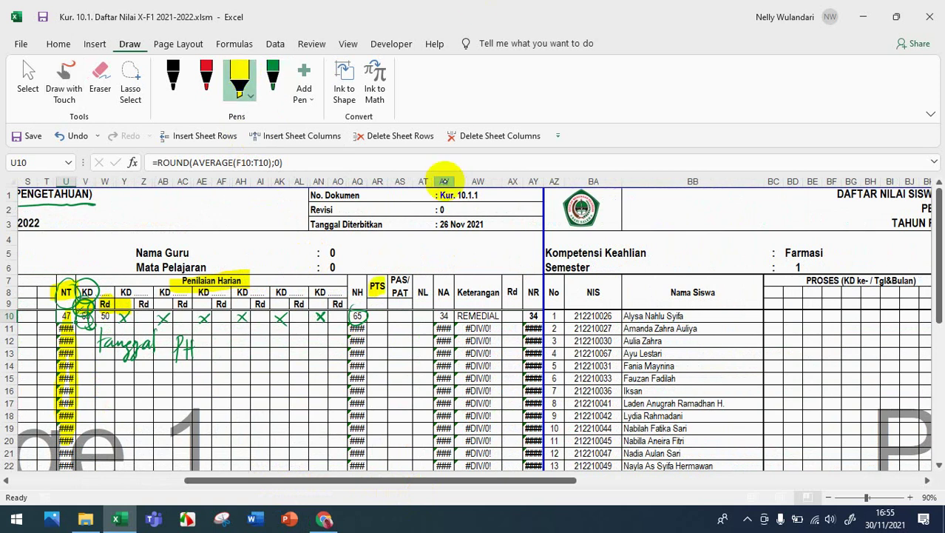
click(272, 77)
drag(357, 273, 352, 274)
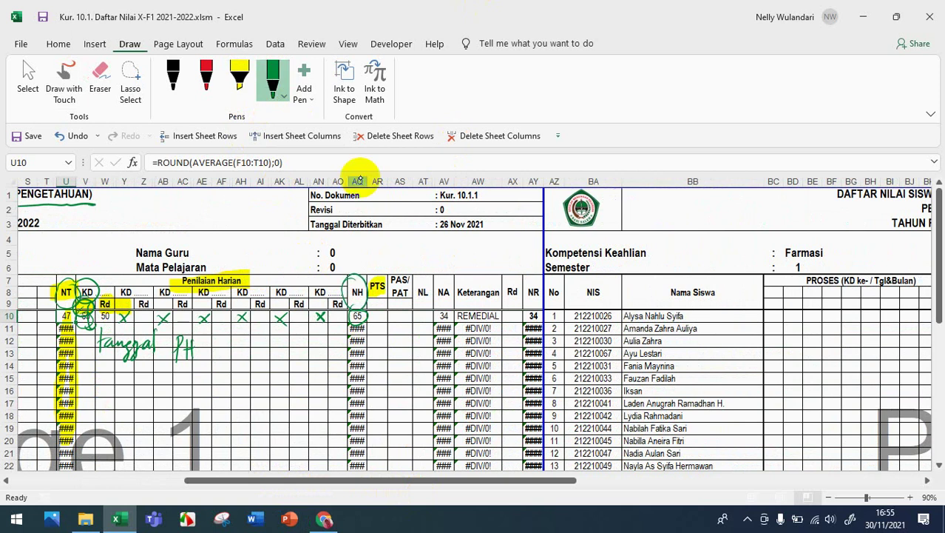
Step: Highlight the cells below PTS, the PAS/PAT heading with the cells below it, and the NL heading in yellow
click(238, 77)
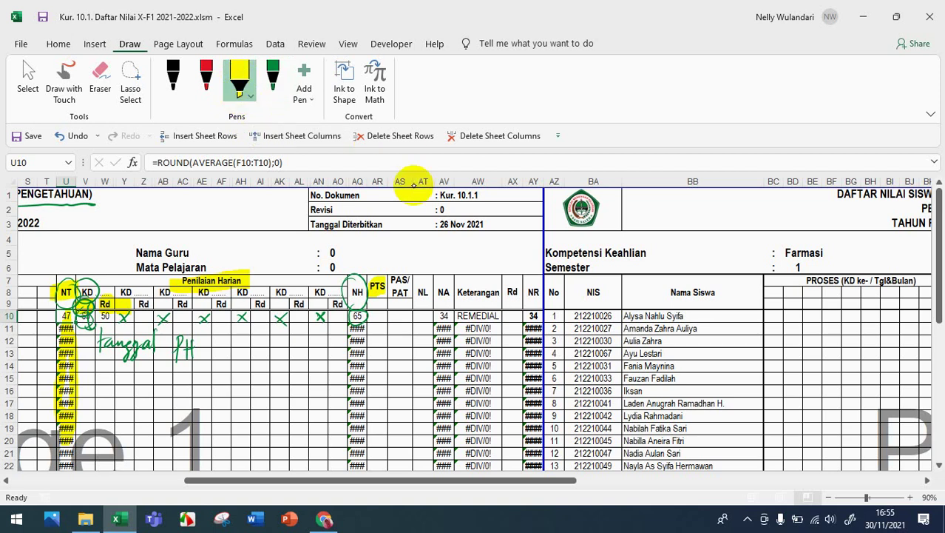
drag(376, 312, 379, 386)
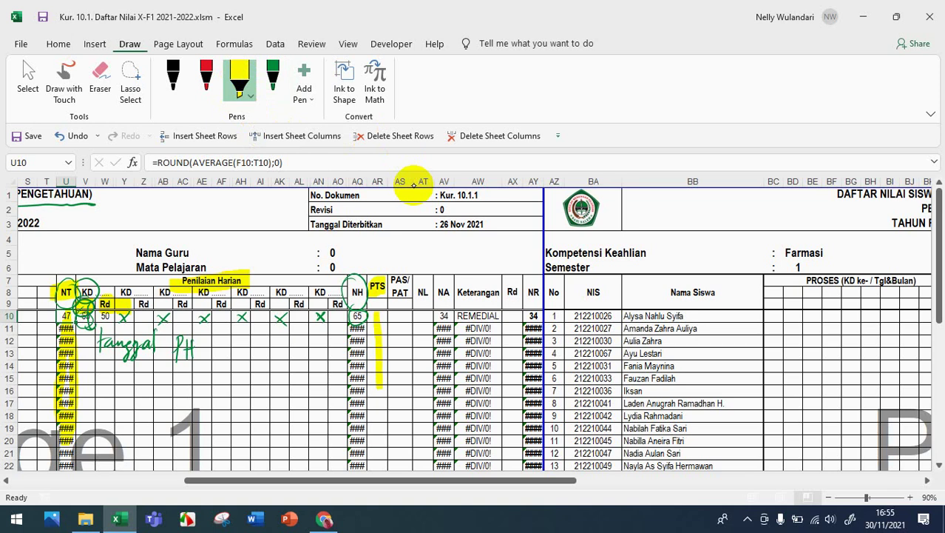
drag(392, 289, 411, 266)
drag(396, 313, 399, 388)
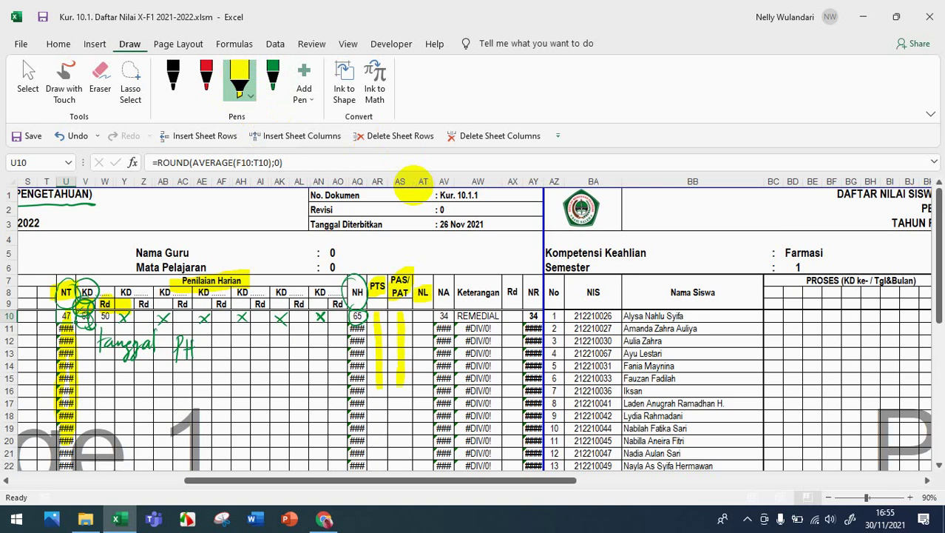
Step: Draw a green arrow from the NL heading and handwrite the note "lain² ≠ wajib" above the knowledge table
click(273, 75)
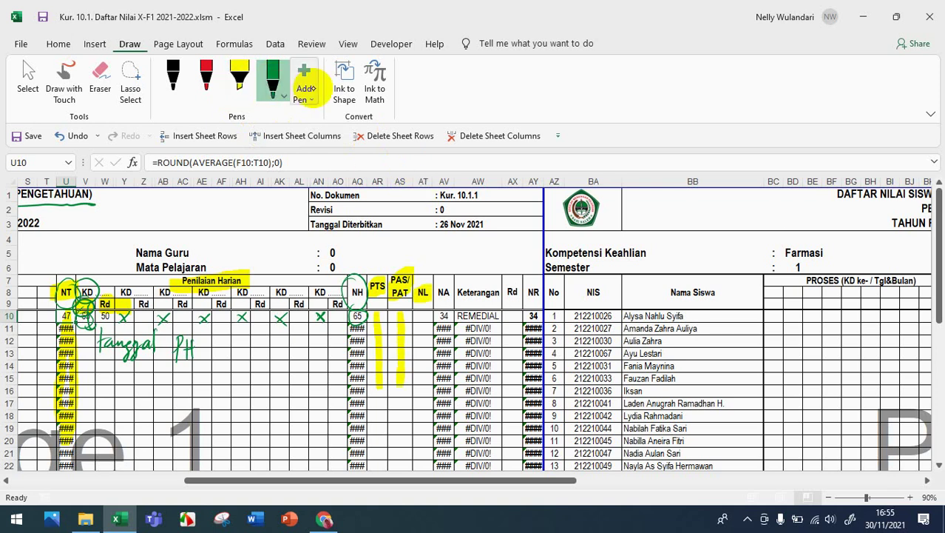
mouse_move(425, 283)
mouse_down()
mouse_move(435, 251)
mouse_move(446, 264)
mouse_move(460, 260)
mouse_move(466, 241)
mouse_move(487, 252)
mouse_up()
drag(483, 245, 478, 268)
mouse_move(490, 247)
mouse_down()
mouse_move(497, 257)
mouse_move(505, 246)
mouse_move(512, 254)
mouse_up()
drag(513, 240, 518, 259)
drag(523, 235, 528, 254)
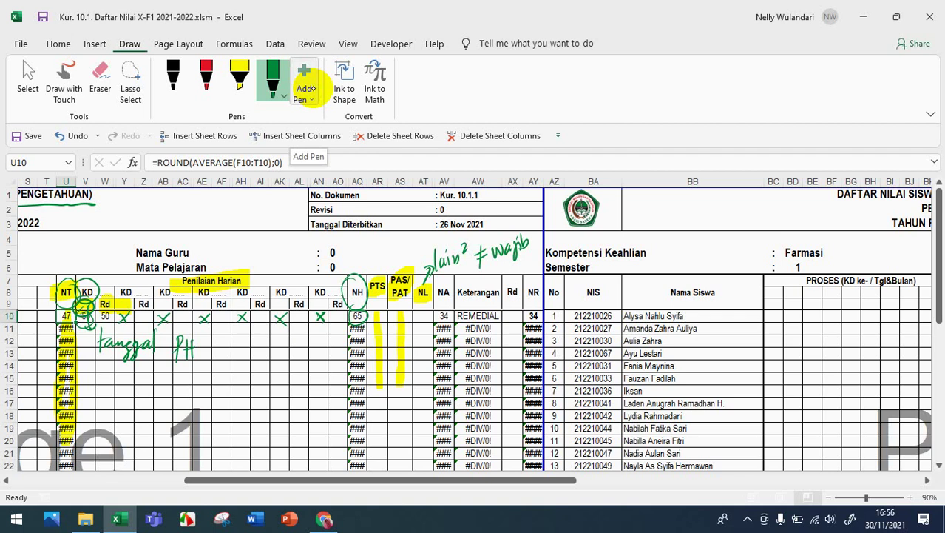
Step: Circle "lain²" in green, add an arrow from it to a handwritten "absen", and circle the NL heading
mouse_move(436, 234)
mouse_down()
mouse_move(474, 253)
mouse_move(432, 278)
mouse_move(394, 247)
mouse_up()
drag(402, 240, 402, 253)
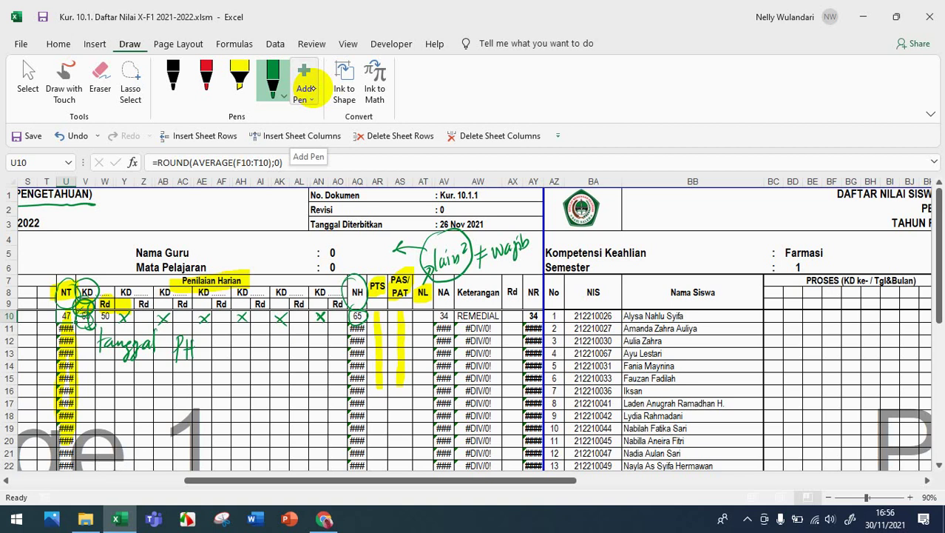
drag(348, 243, 389, 244)
mouse_move(423, 284)
mouse_down()
mouse_move(425, 307)
mouse_move(427, 284)
mouse_up()
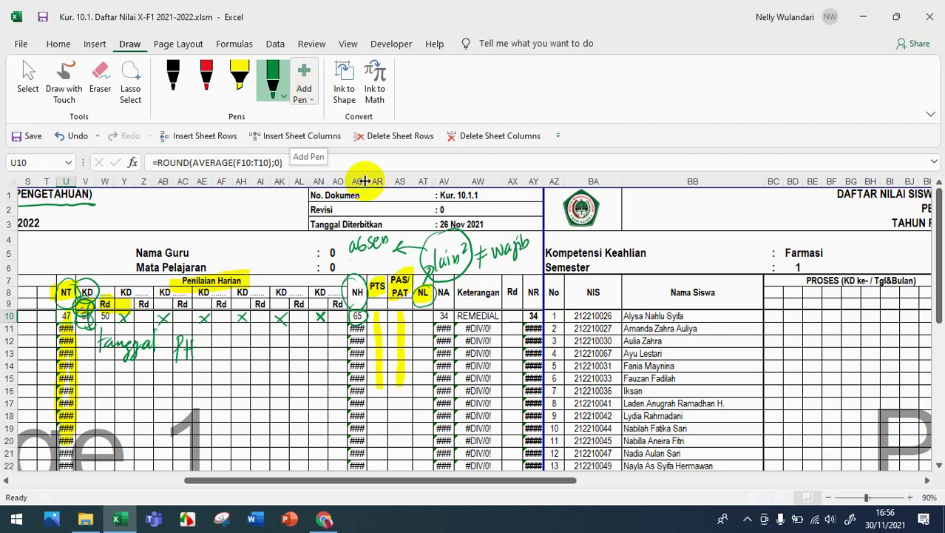
Step: Highlight the NA heading and the first student's row 10 cells from NH through Keterangan in yellow
click(239, 77)
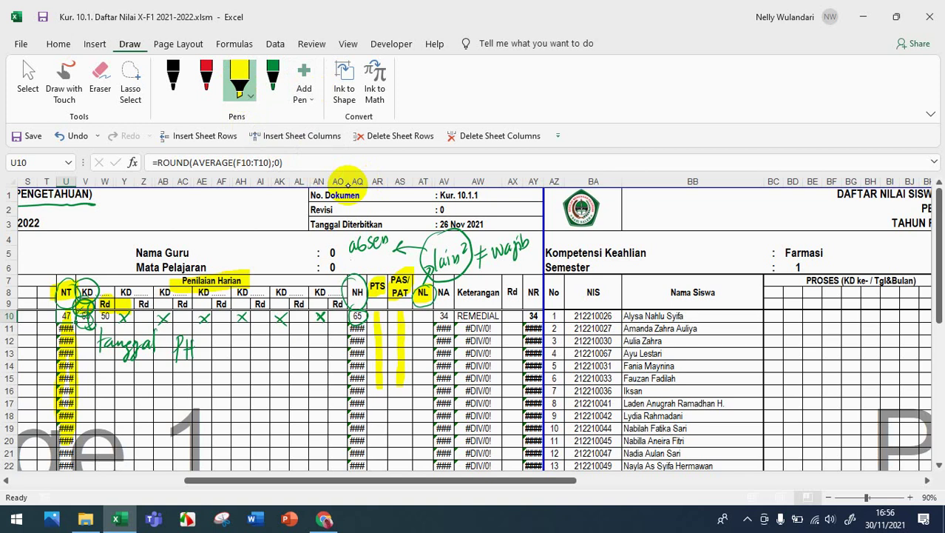
drag(436, 300, 454, 284)
mouse_move(351, 309)
mouse_down()
mouse_move(364, 322)
mouse_move(429, 305)
mouse_move(438, 320)
mouse_up()
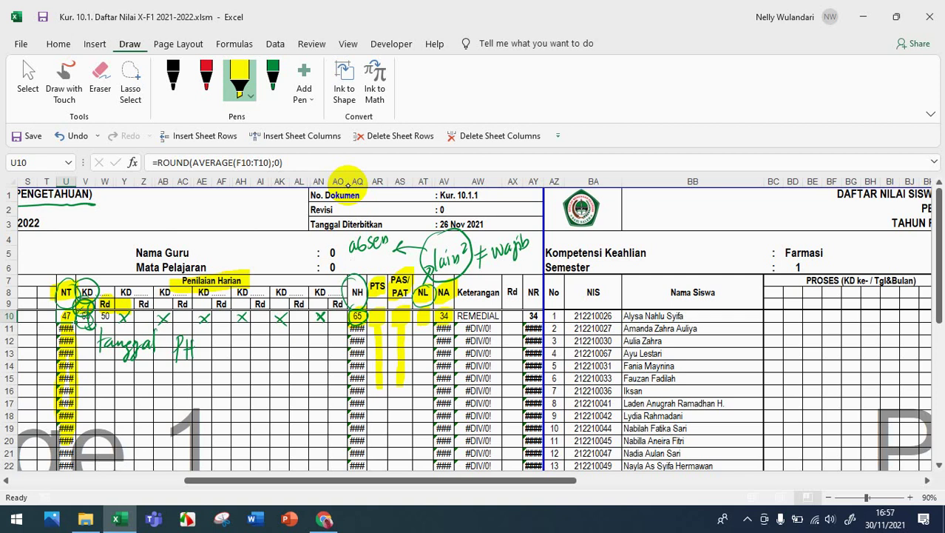
drag(458, 315, 501, 315)
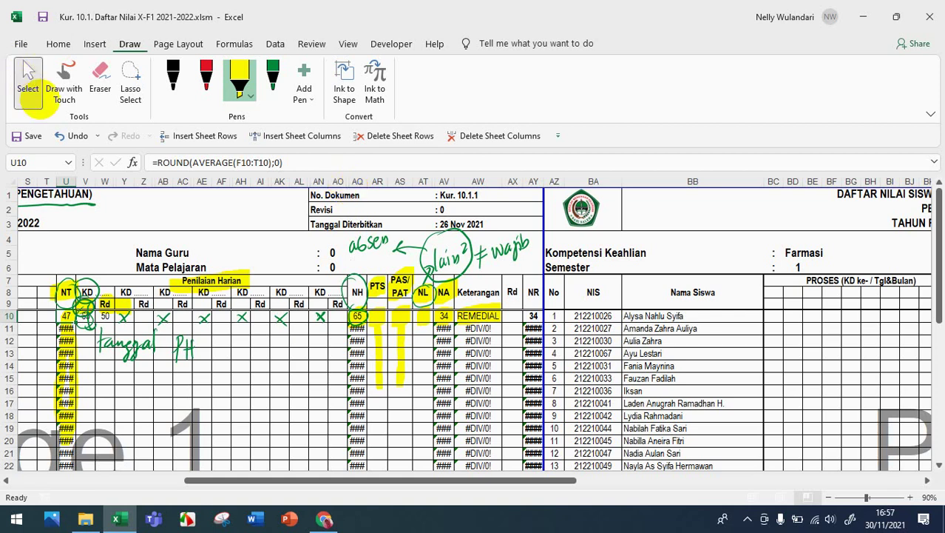
Step: Enter 75 as the first student's final remedial score in the Rd cell AX10
click(28, 81)
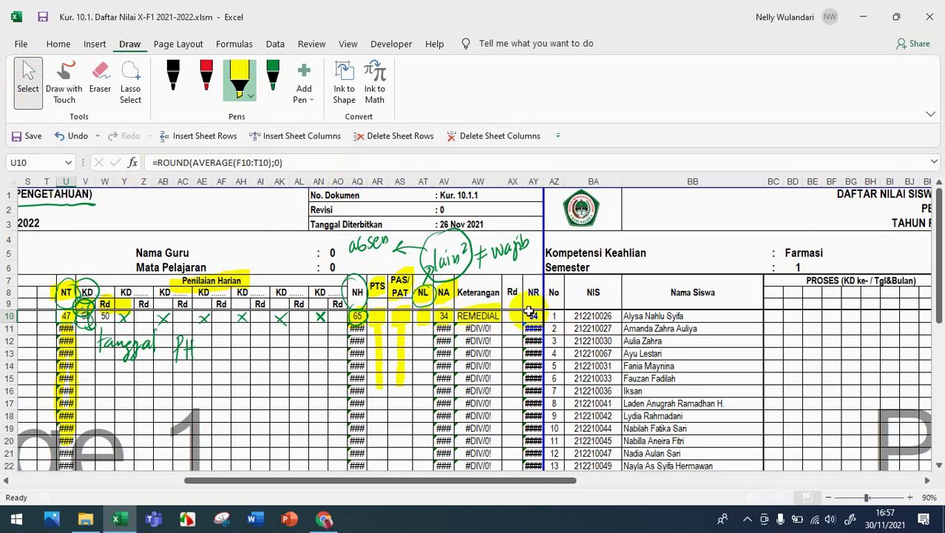
mouse_move(529, 311)
mouse_down()
mouse_move(531, 324)
mouse_move(535, 316)
mouse_up()
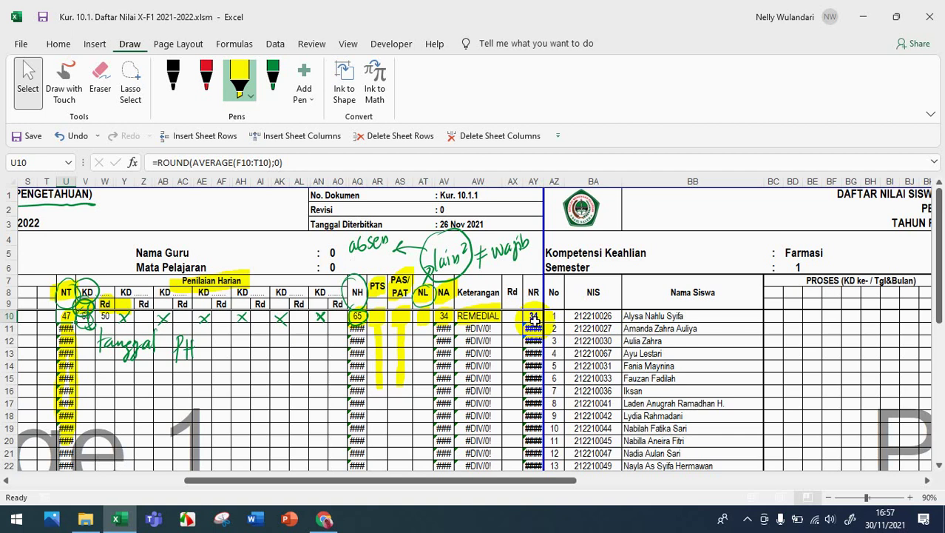
click(514, 312)
click(281, 80)
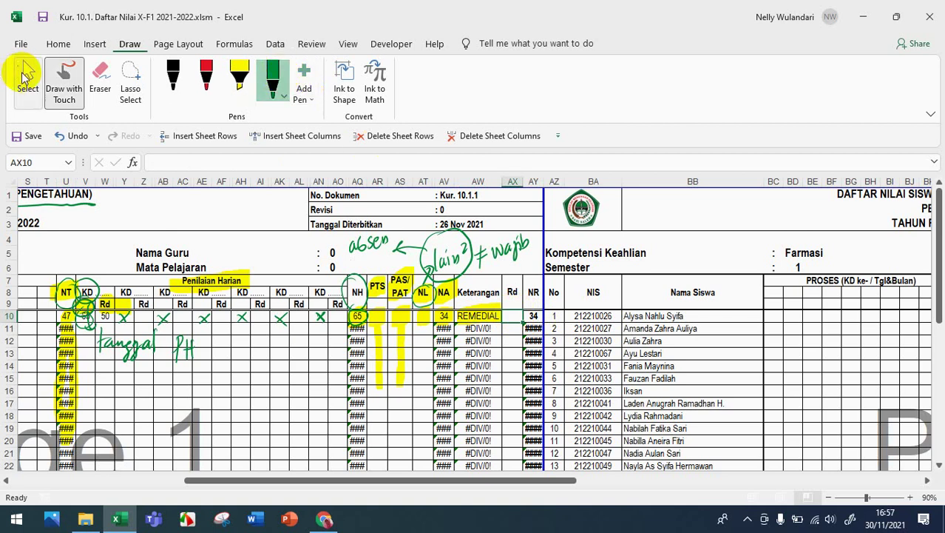
click(24, 78)
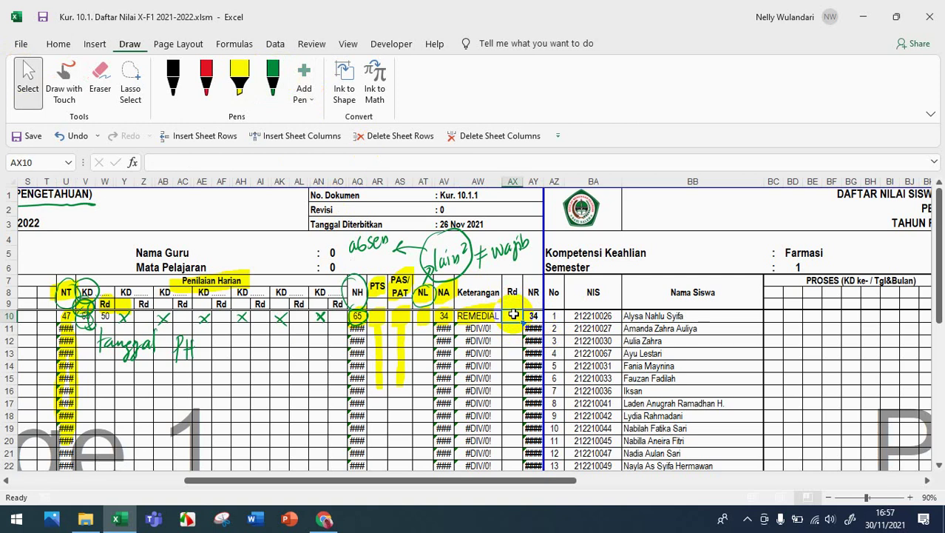
text(75)
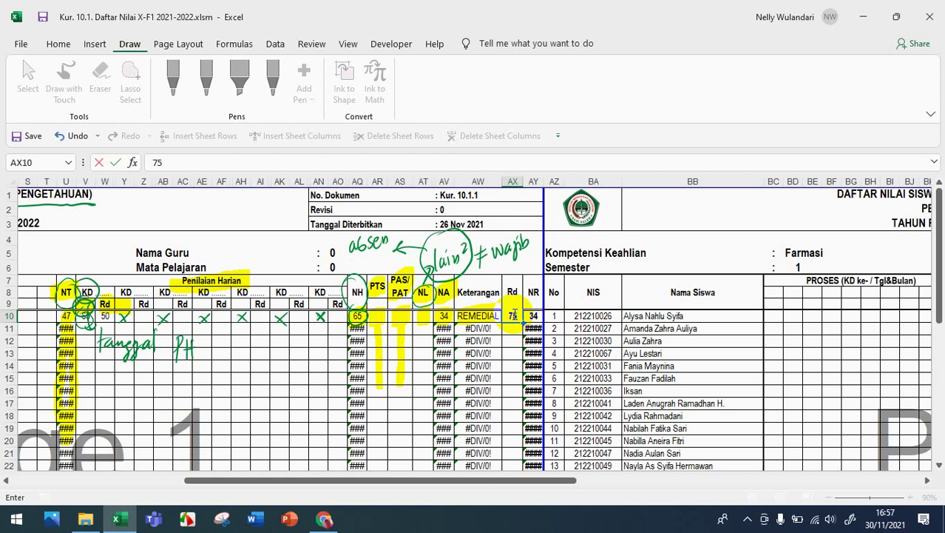
key(Return)
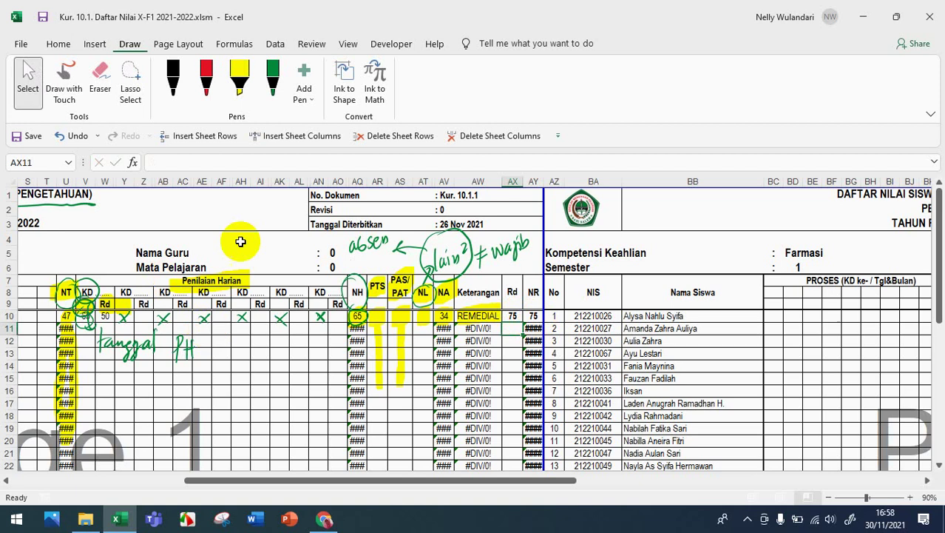
Step: Highlight the NR heading in yellow, then circle the first NR score and the Rd heading in green with an arrow down the Rd column
click(239, 77)
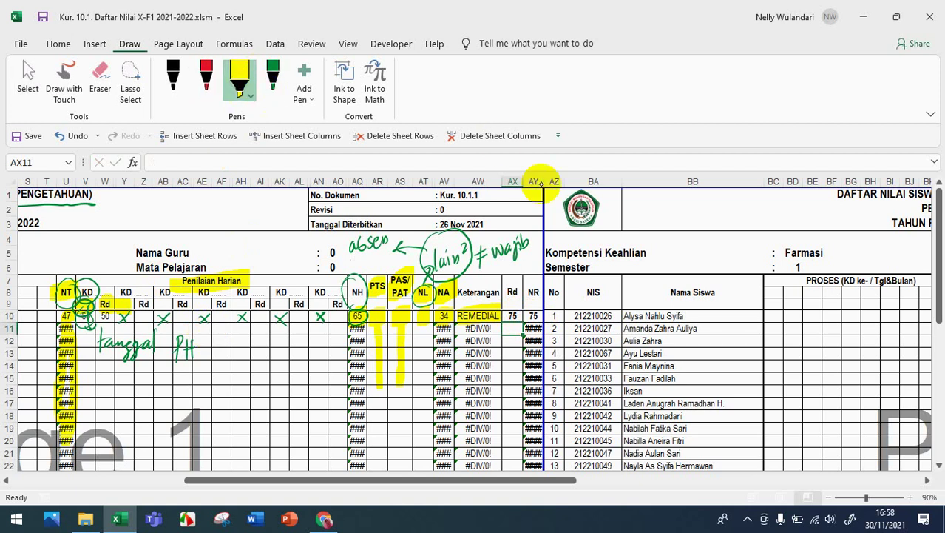
drag(534, 283, 534, 303)
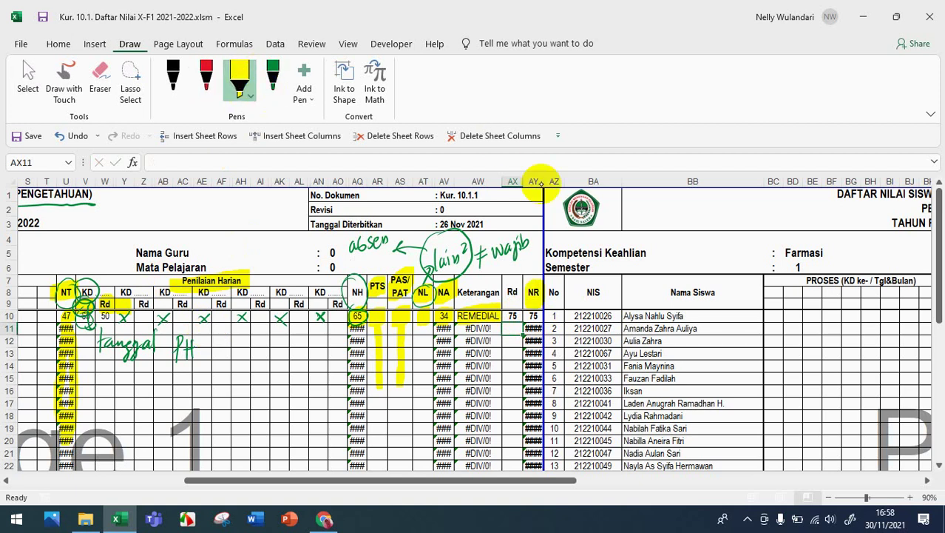
click(273, 77)
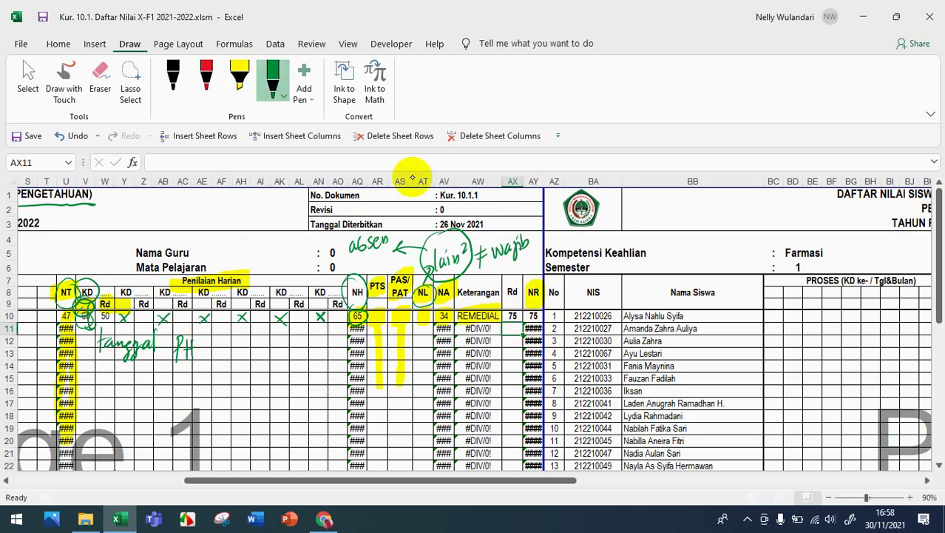
mouse_move(534, 303)
mouse_down()
mouse_move(525, 323)
mouse_move(543, 305)
mouse_move(502, 296)
mouse_move(515, 279)
mouse_move(513, 353)
mouse_up()
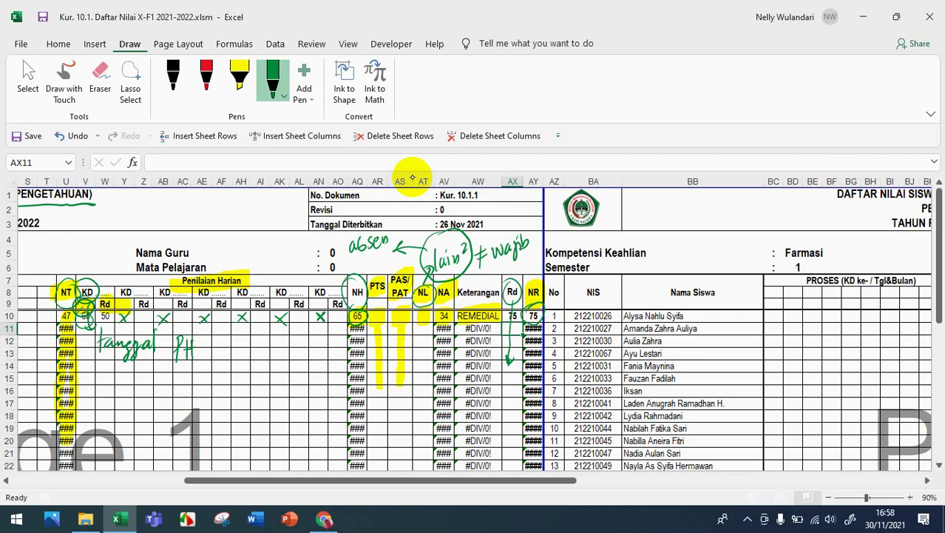
Step: Circle the first student's REMEDIAL remark, link the NR score to NA with an arrow, and ring the component score headings in green
mouse_move(493, 300)
mouse_down()
mouse_move(466, 301)
mouse_move(462, 327)
mouse_move(504, 304)
mouse_move(459, 304)
mouse_up()
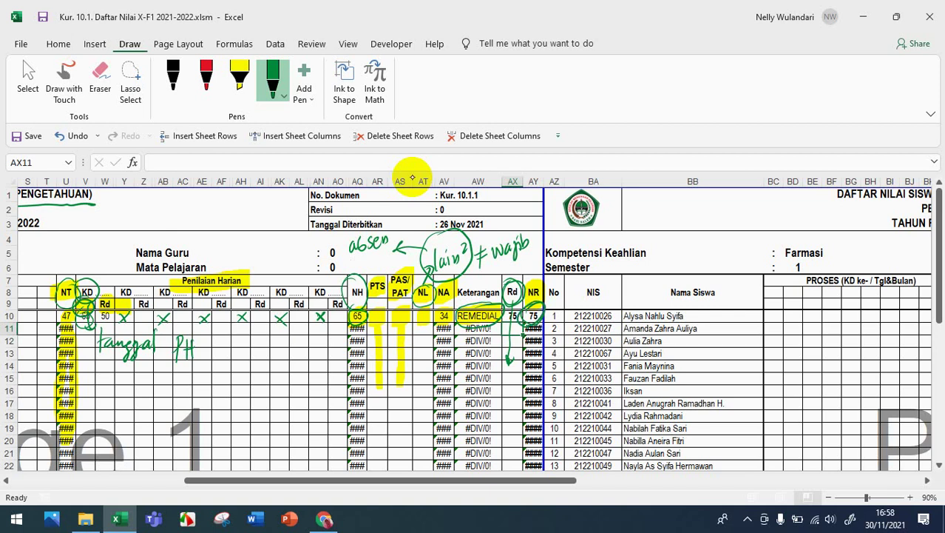
mouse_move(528, 326)
mouse_down()
mouse_move(462, 347)
mouse_move(440, 329)
mouse_up()
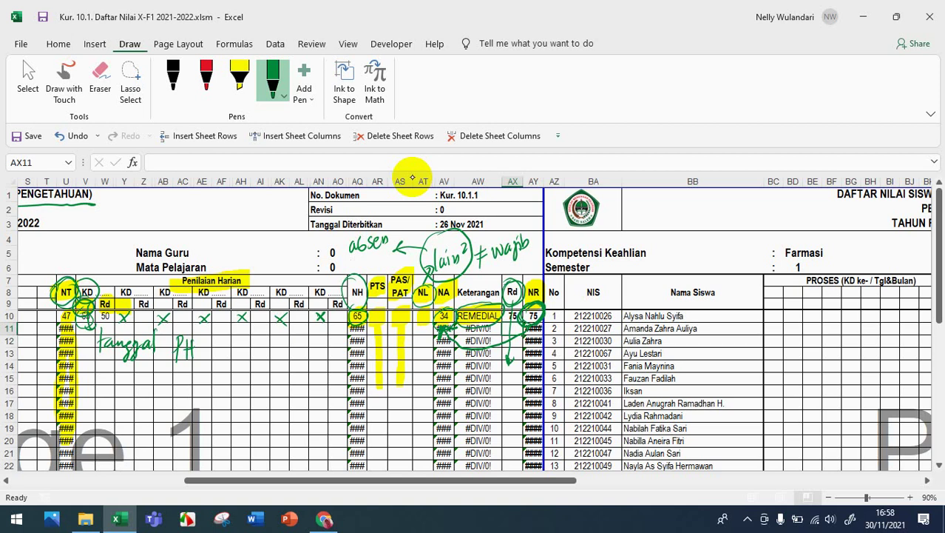
mouse_move(376, 273)
mouse_down()
mouse_move(369, 296)
mouse_move(386, 275)
mouse_move(413, 300)
mouse_move(403, 266)
mouse_up()
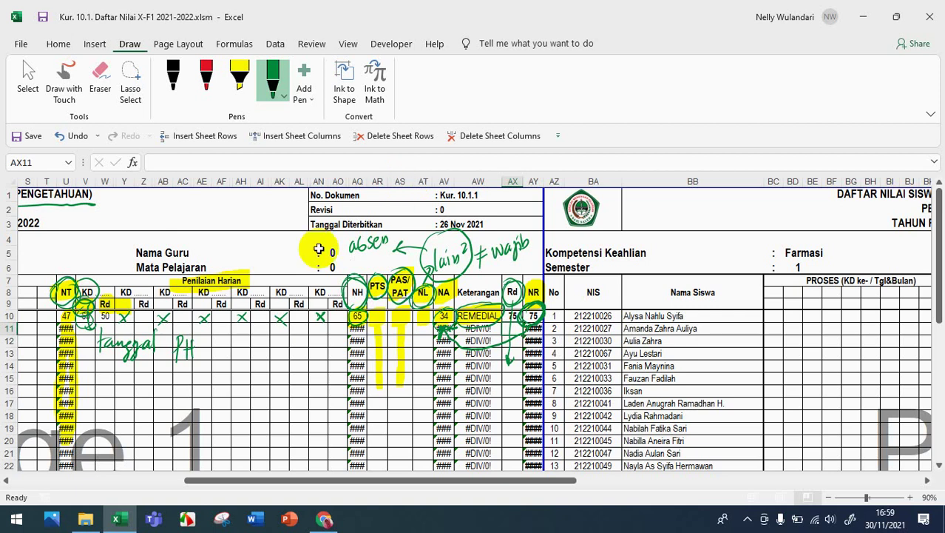
Step: Circle the percentage values, the PL label and the total in the knowledge sheet's Persentase Nilai table in green
scroll(310, 266, down, 2)
scroll(310, 266, down, 3)
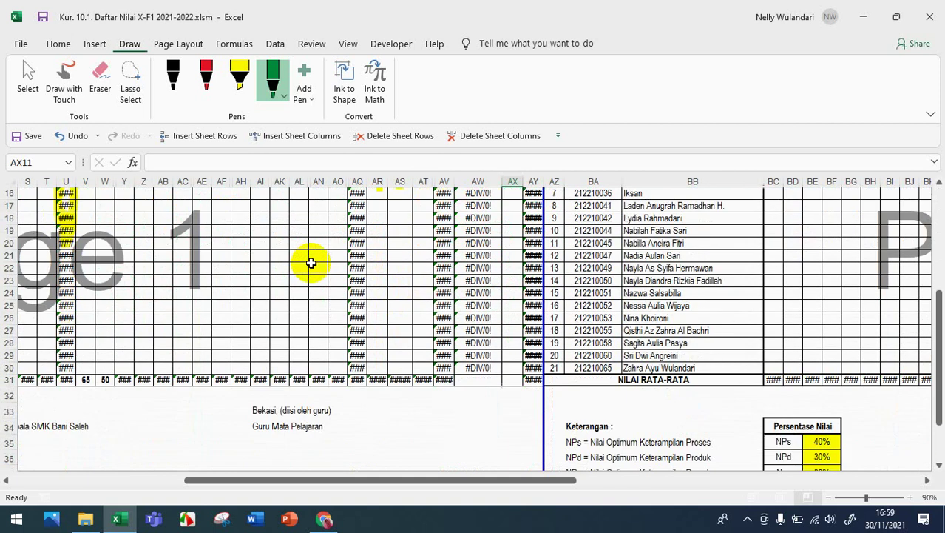
scroll(311, 263, down, 1)
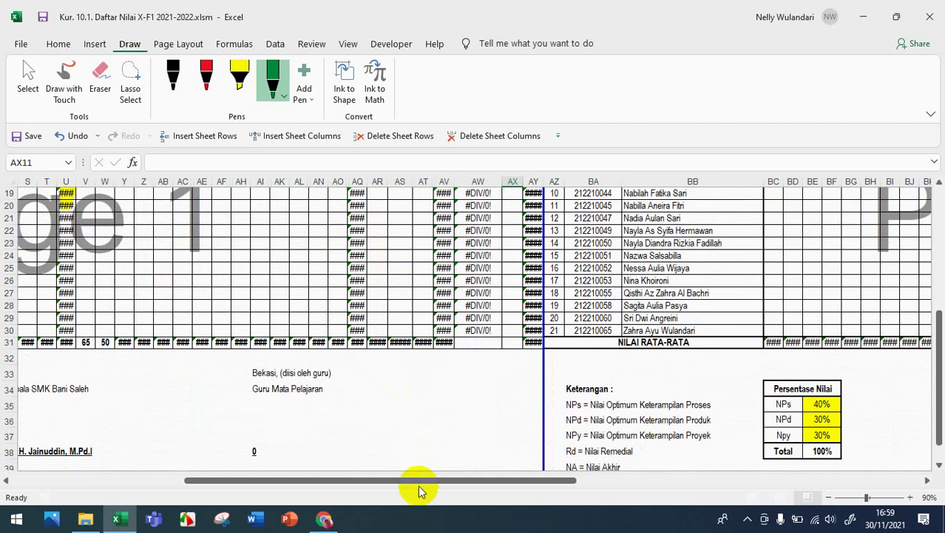
drag(342, 481, 169, 483)
scroll(424, 428, down, 1)
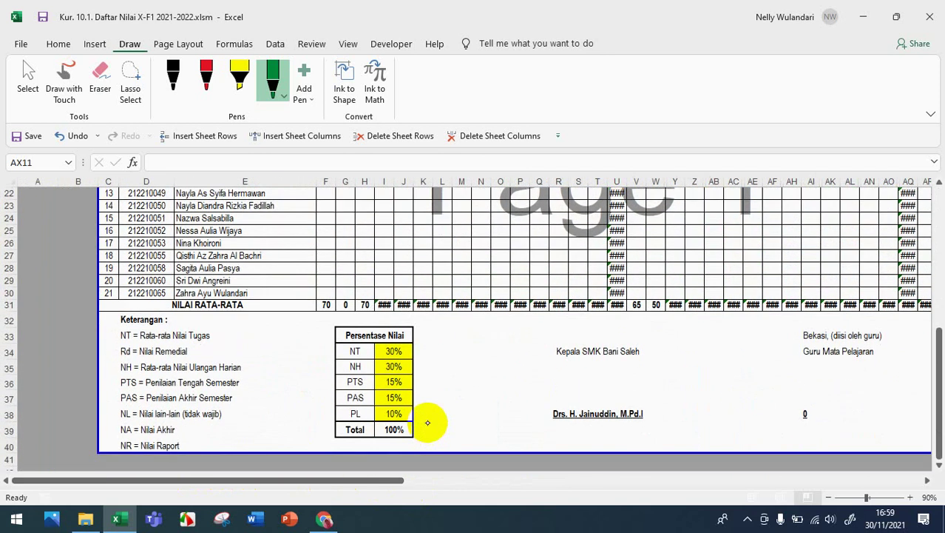
mouse_move(400, 343)
mouse_down()
mouse_move(378, 392)
mouse_move(411, 414)
mouse_move(396, 342)
mouse_up()
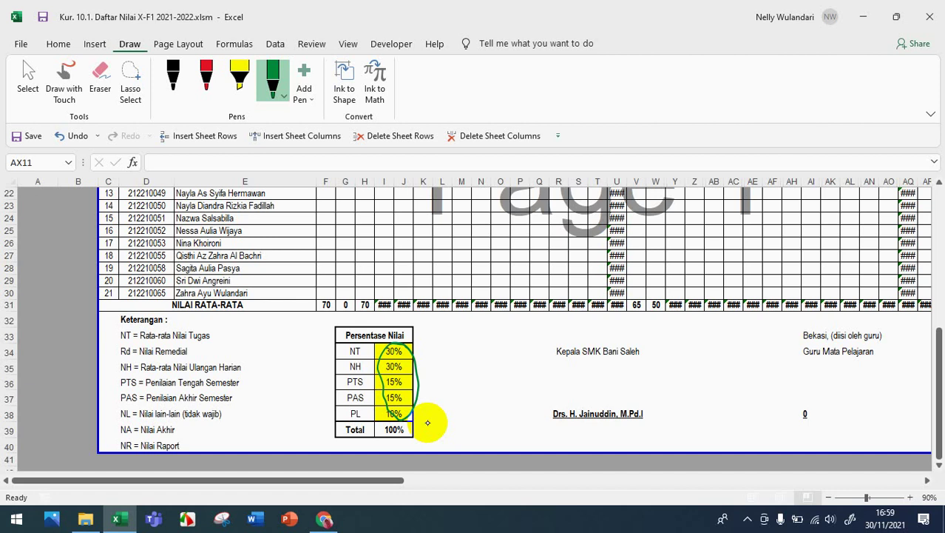
mouse_move(362, 421)
mouse_down()
mouse_move(351, 408)
mouse_move(375, 438)
mouse_move(405, 428)
mouse_up()
mouse_move(401, 343)
mouse_down()
mouse_move(377, 355)
mouse_move(376, 407)
mouse_move(407, 416)
mouse_move(399, 347)
mouse_up()
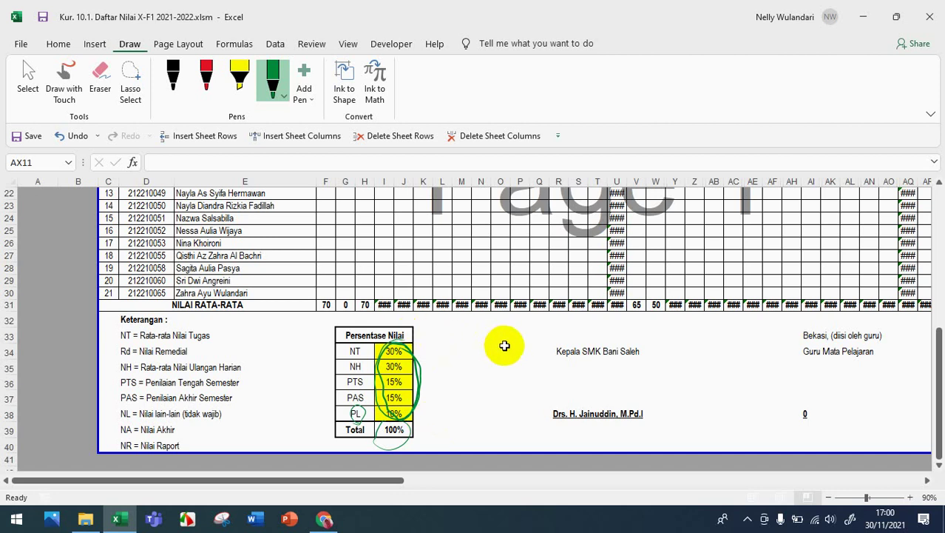
Step: Circle the PROSES, PRODUK and PROYEK headings of the skills grade table in green
scroll(505, 346, up, 5)
scroll(504, 344, down, 5)
scroll(494, 361, up, 5)
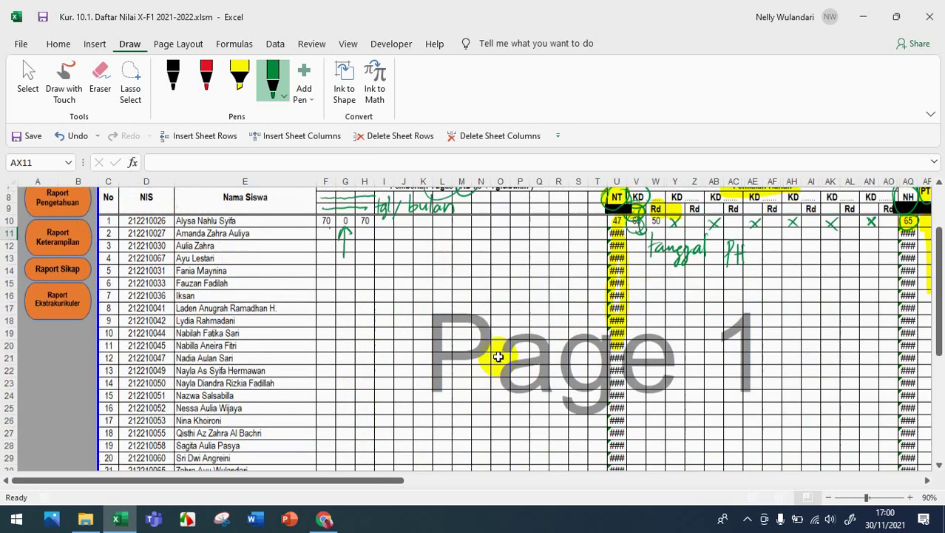
scroll(499, 357, up, 2)
drag(396, 478, 534, 499)
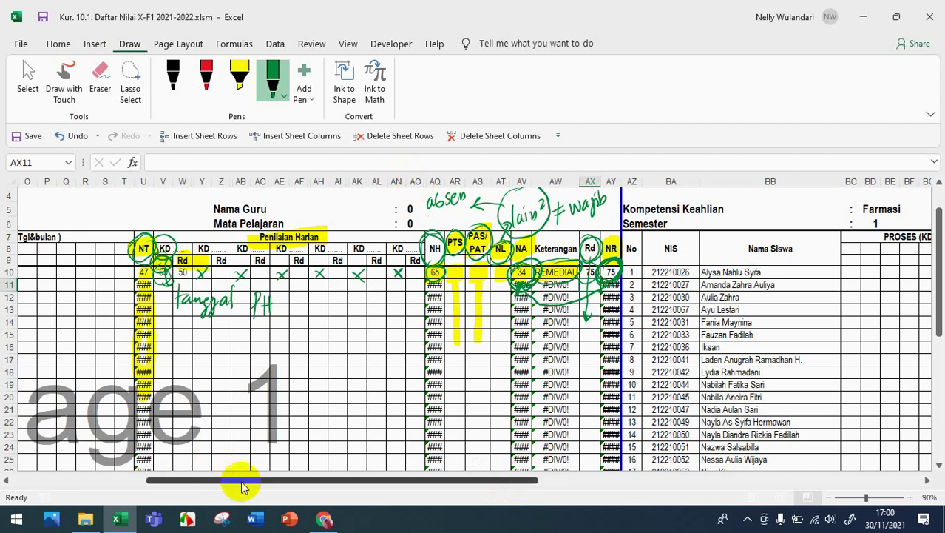
drag(244, 485, 578, 498)
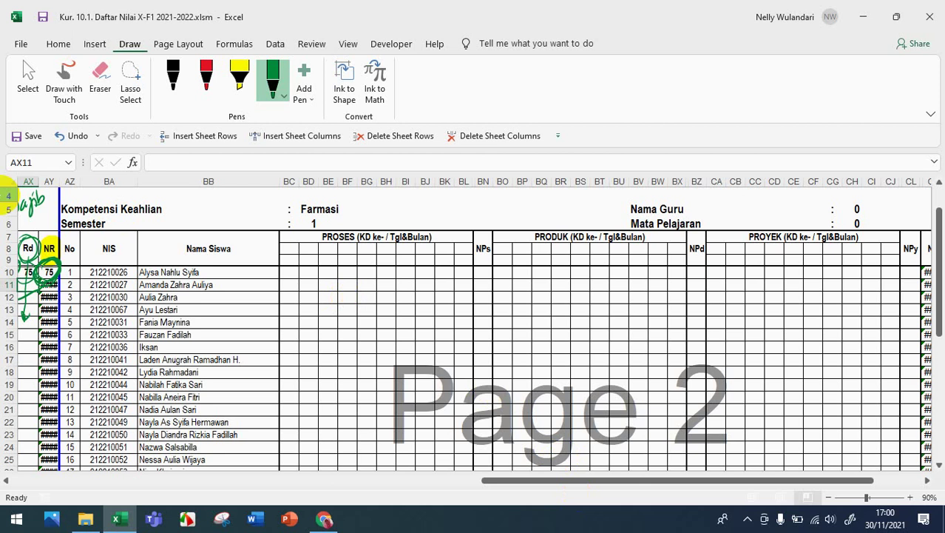
drag(363, 215, 329, 220)
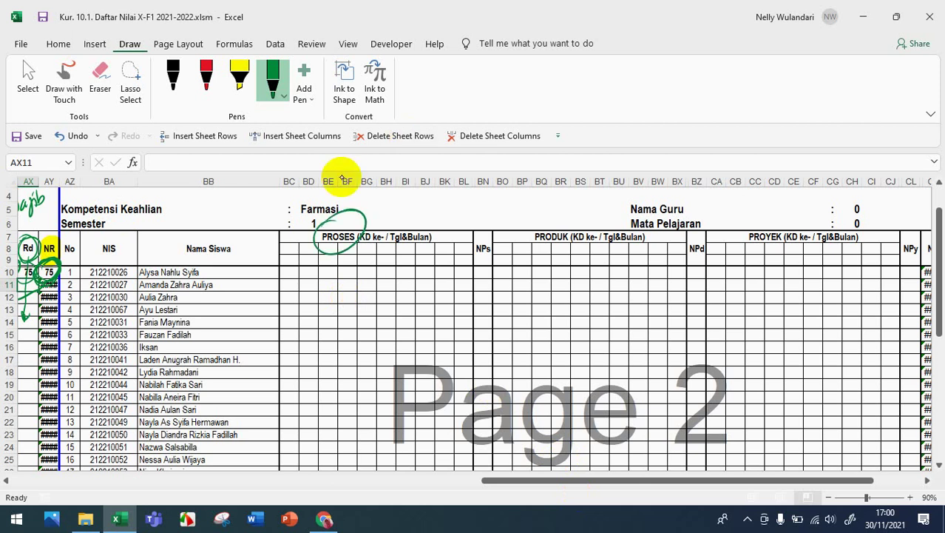
mouse_move(584, 219)
mouse_down()
mouse_move(534, 240)
mouse_move(562, 216)
mouse_up()
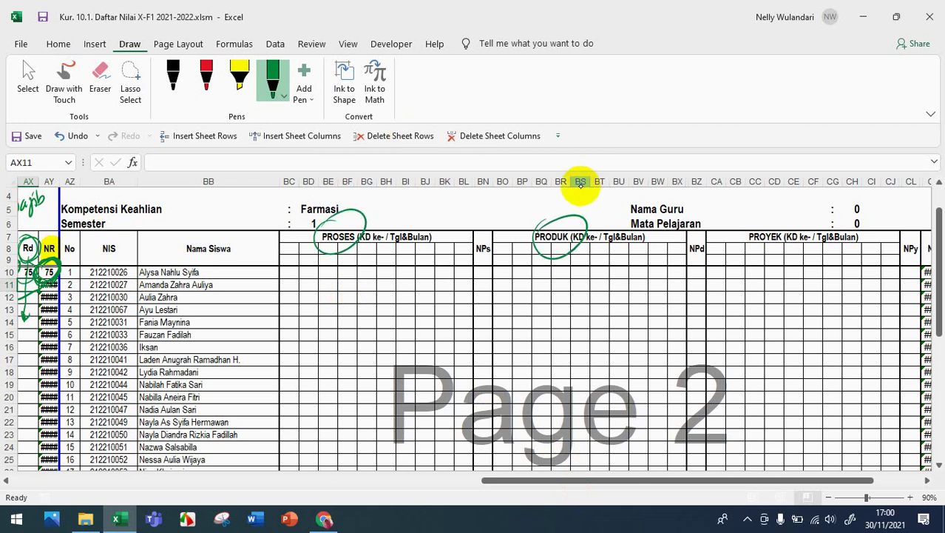
mouse_move(775, 216)
mouse_down()
mouse_move(784, 255)
mouse_move(793, 219)
mouse_up()
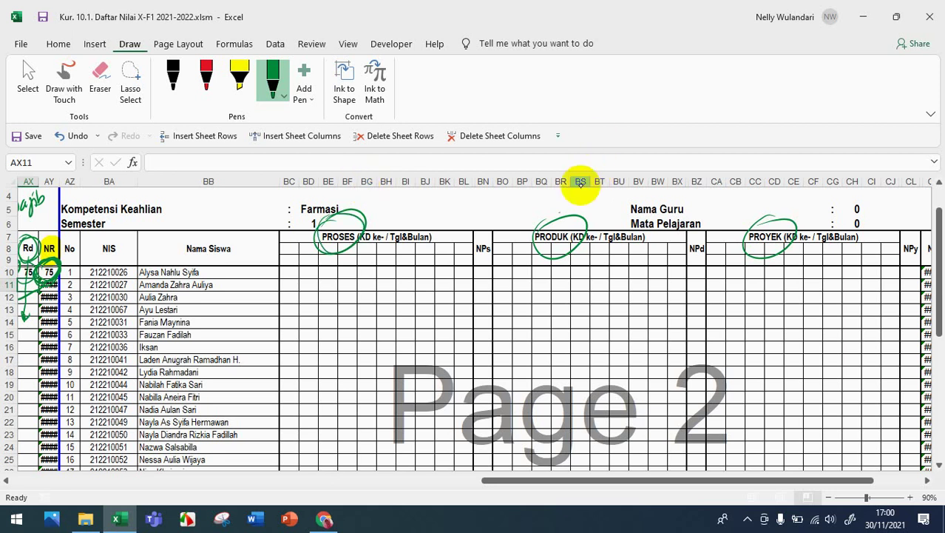
mouse_move(559, 214)
mouse_down()
mouse_move(536, 244)
mouse_move(588, 241)
mouse_move(577, 211)
mouse_up()
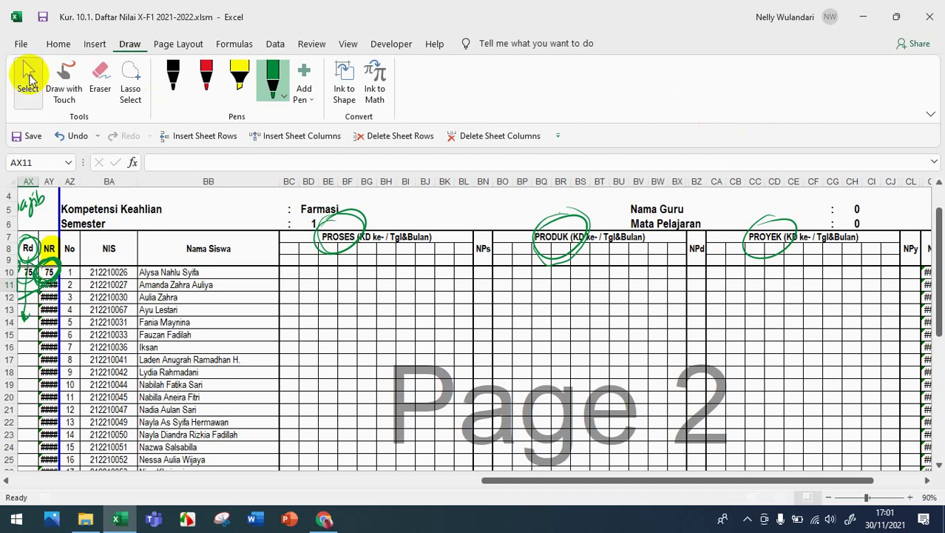
Step: Draw a green ink arrow from the circled PROSES heading and handwrite "Praktek" at its tip
click(29, 78)
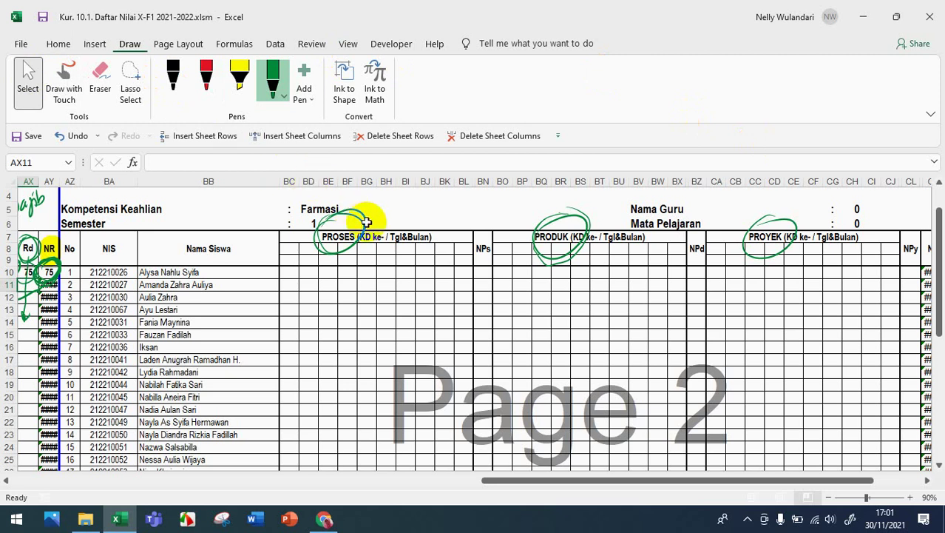
scroll(367, 222, up, 1)
scroll(367, 221, up, 1)
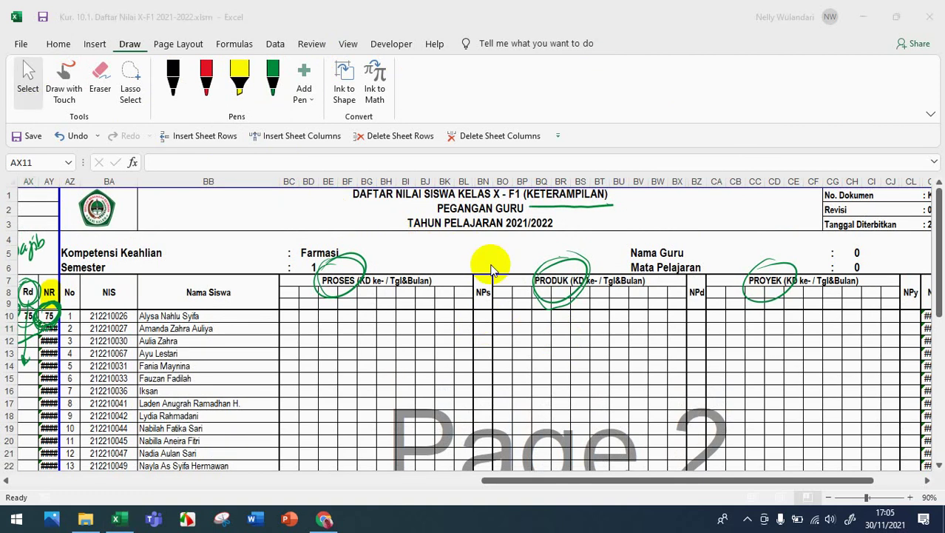
click(282, 85)
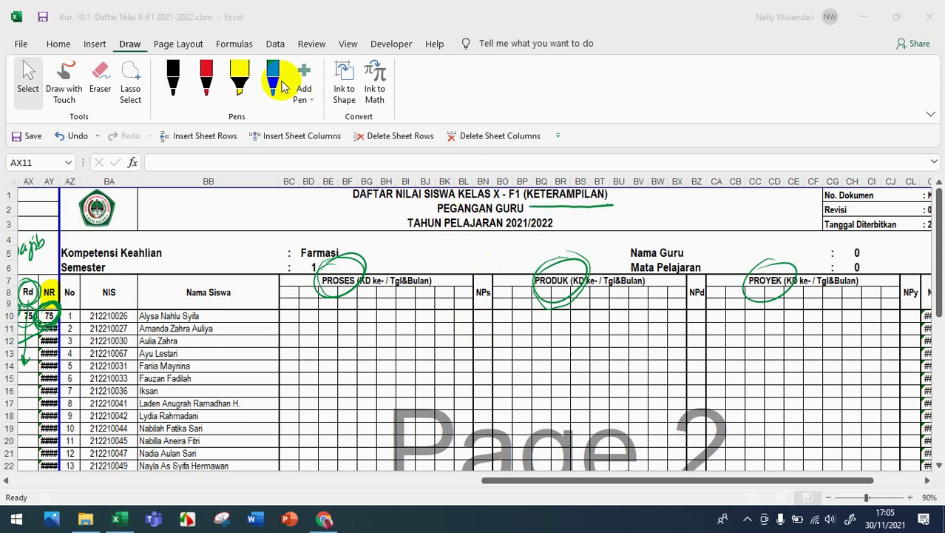
click(274, 87)
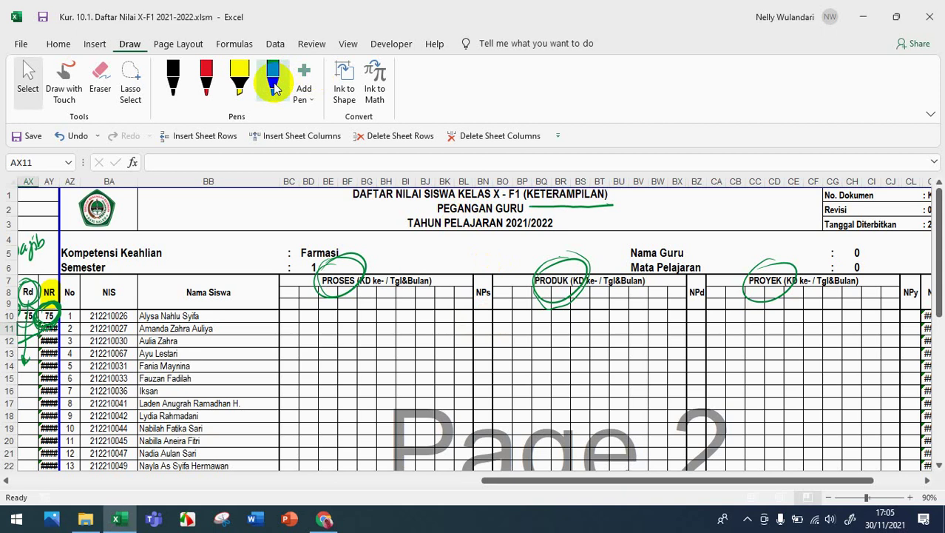
click(279, 87)
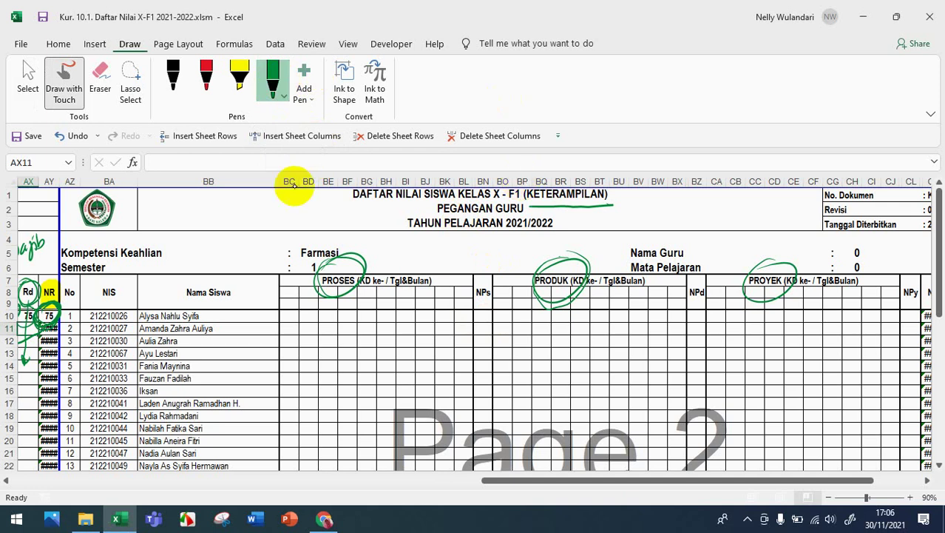
mouse_move(366, 256)
mouse_down()
mouse_move(380, 245)
mouse_move(383, 259)
mouse_up()
click(63, 81)
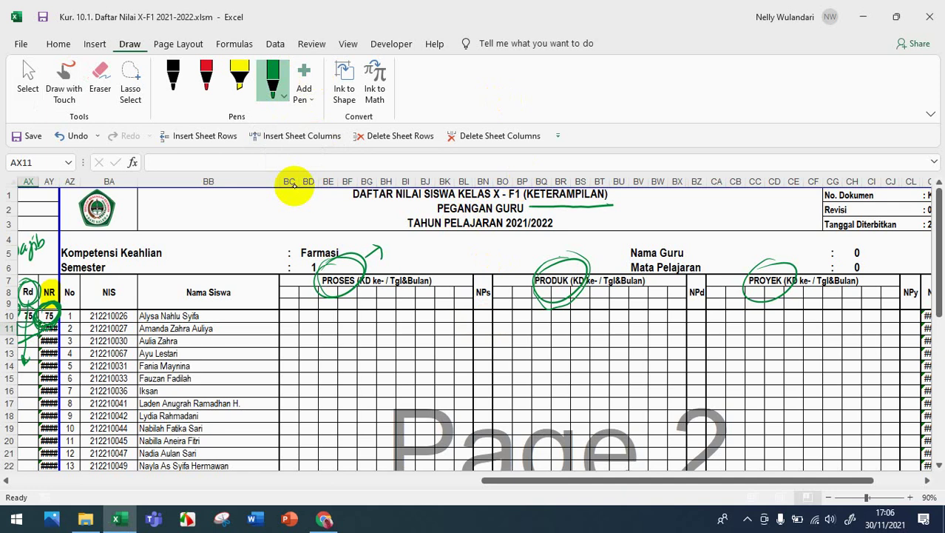
mouse_move(390, 236)
mouse_down()
mouse_move(392, 259)
mouse_move(391, 247)
mouse_move(404, 242)
mouse_move(412, 253)
mouse_move(443, 236)
mouse_move(442, 245)
mouse_up()
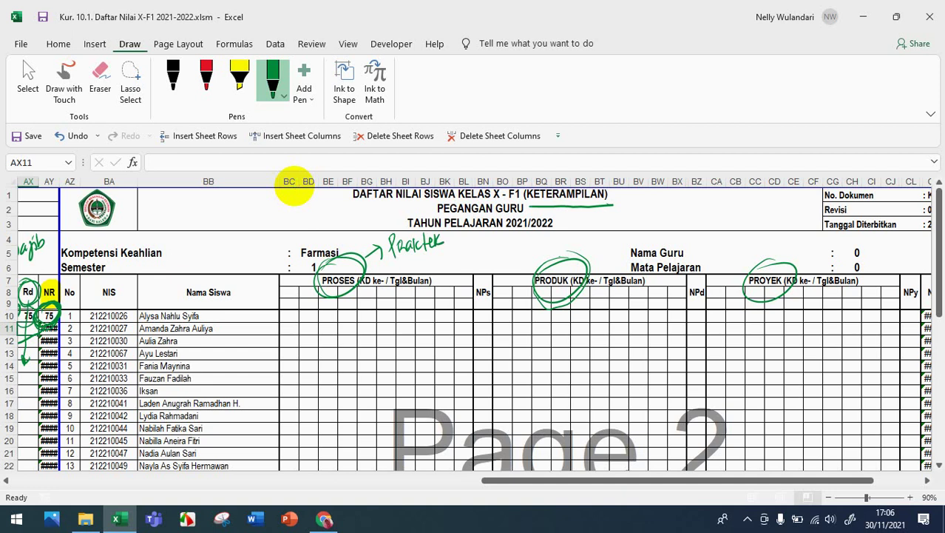
click(37, 82)
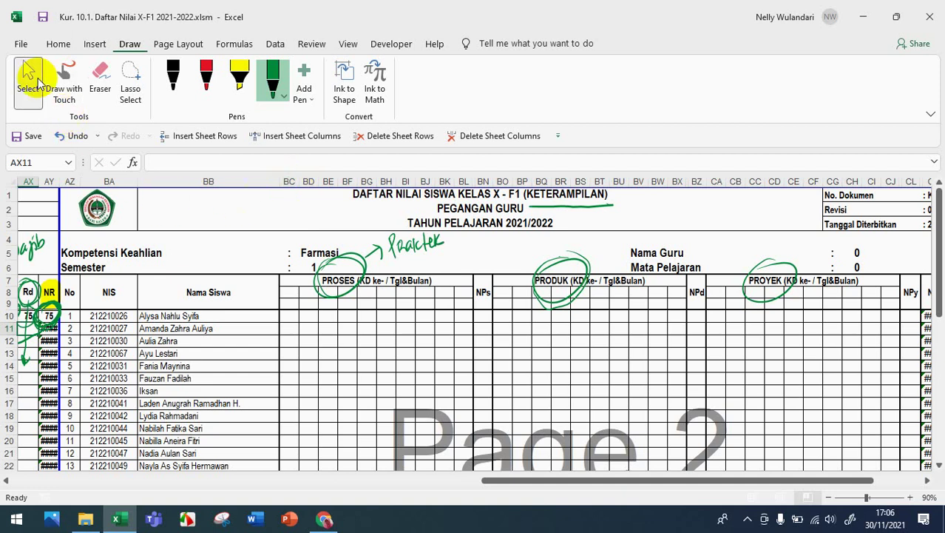
Step: Fill the first PROSES column with KD 4.1, date 5/8 and a score of 70 for the first student
click(293, 317)
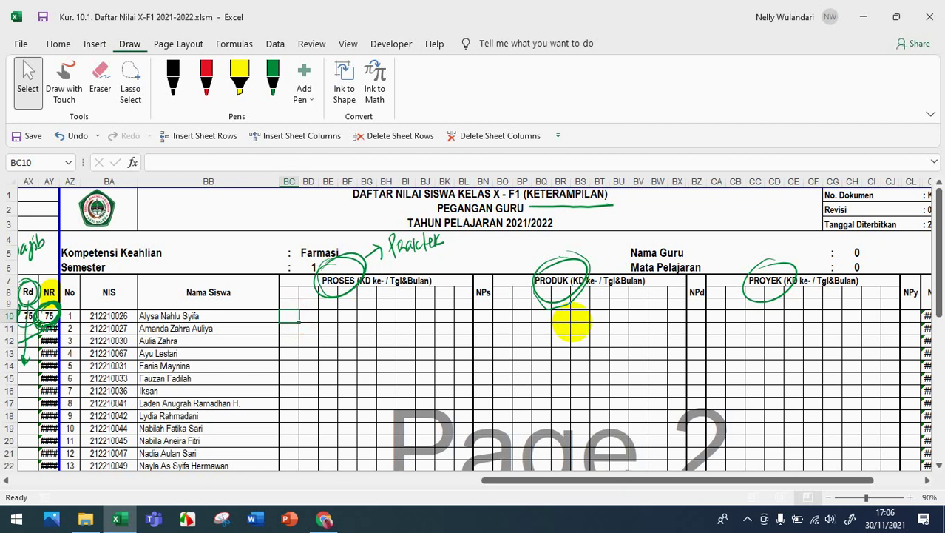
key(Up)
key(Up)
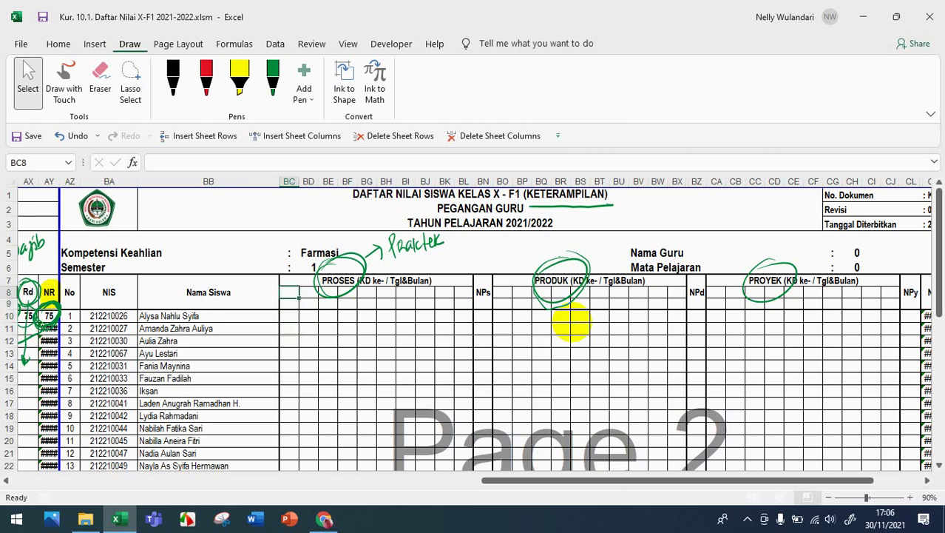
text(4)
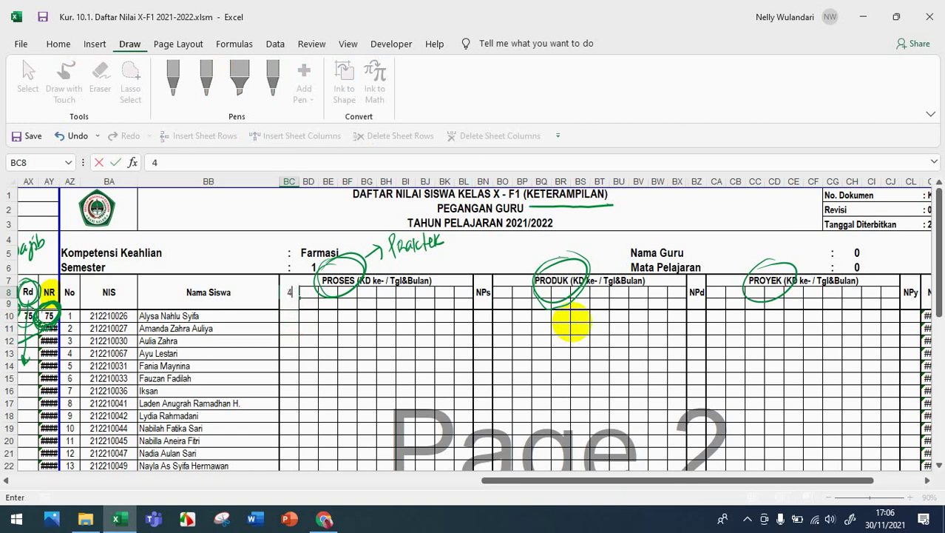
text(.1)
key(Return)
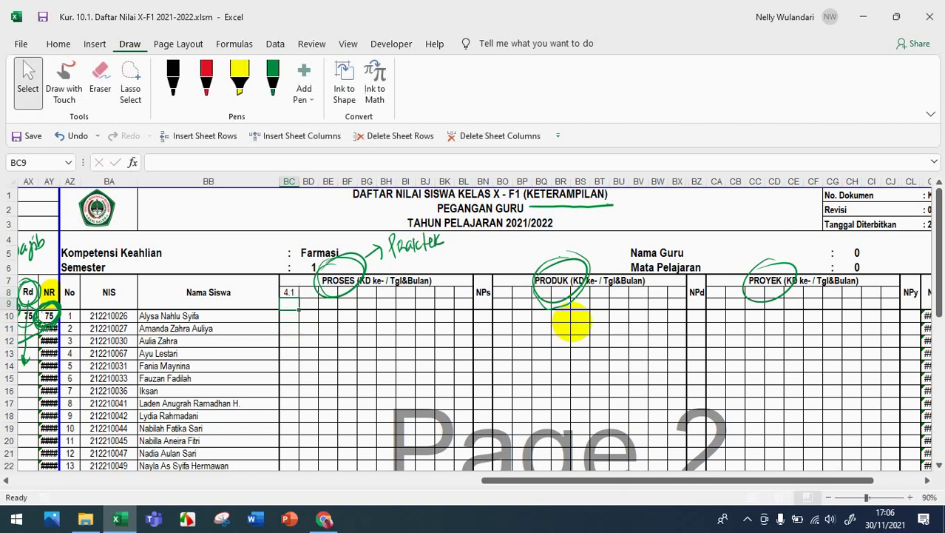
text(5/8)
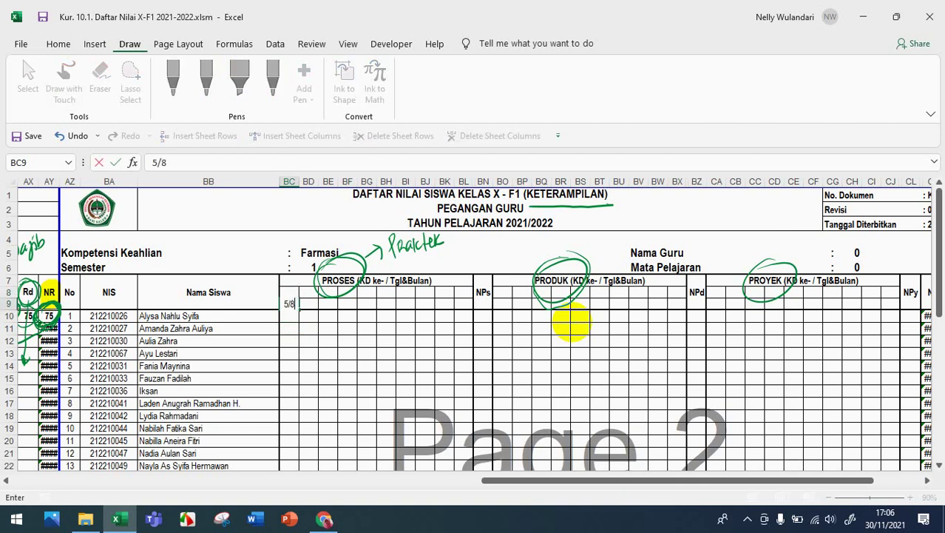
key(Return)
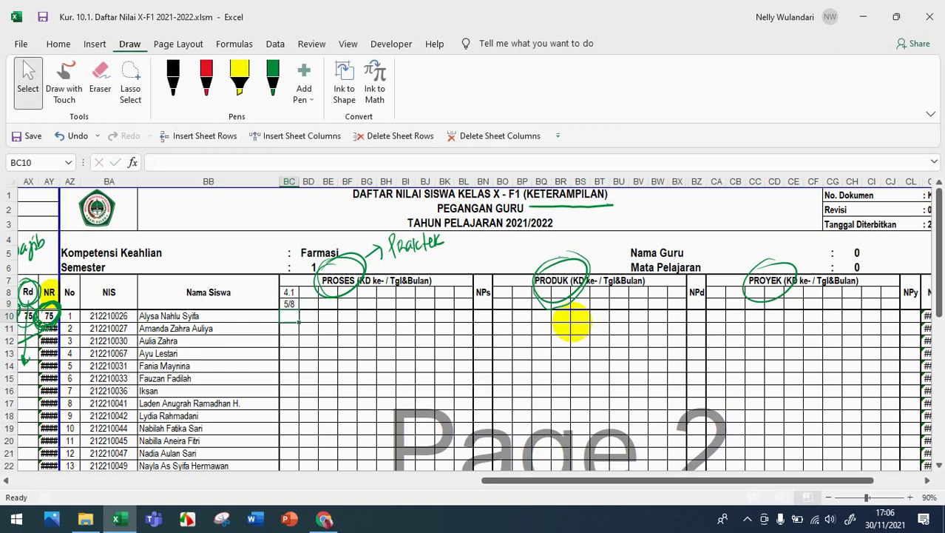
text(70)
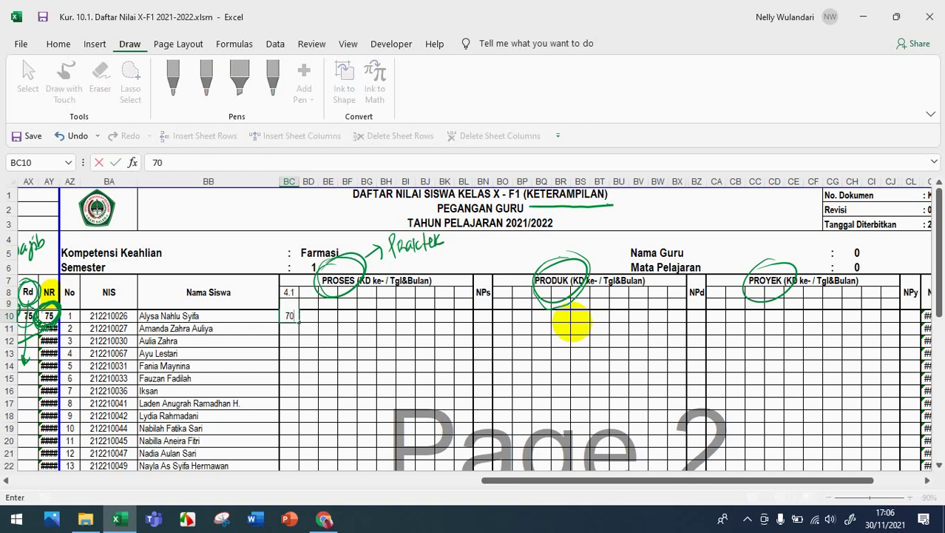
key(Tab)
Step: Fill the second PROSES column with KD 4.2, date 8/8 and a score of 80 for the first student
click(309, 292)
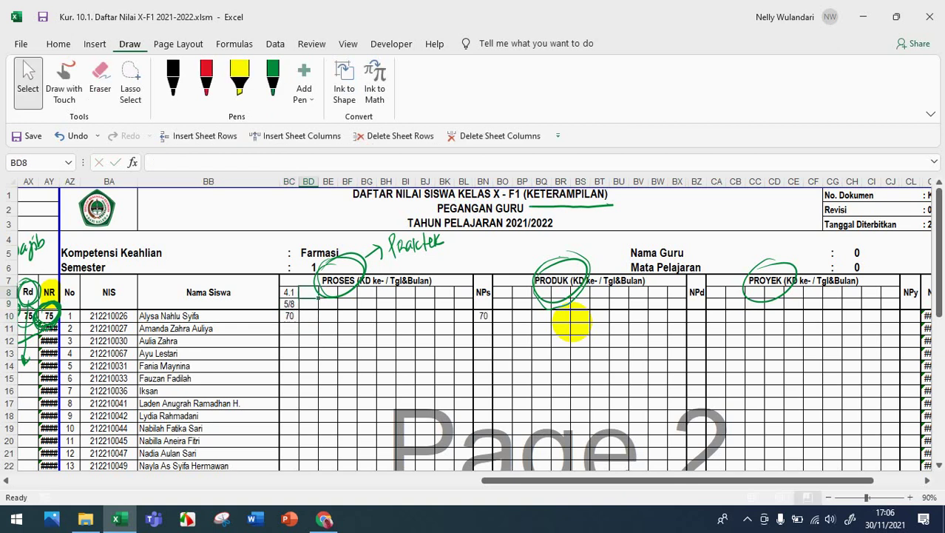
text(4.2)
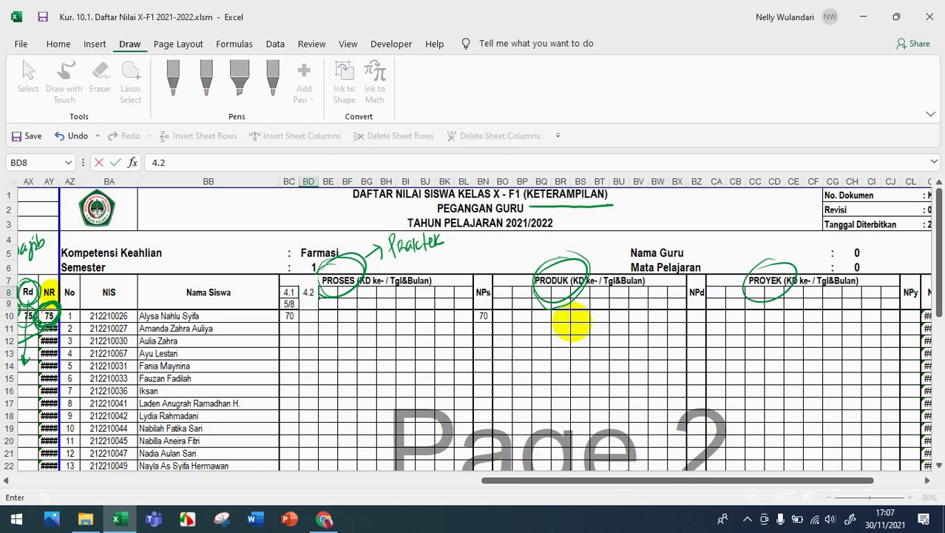
key(Return)
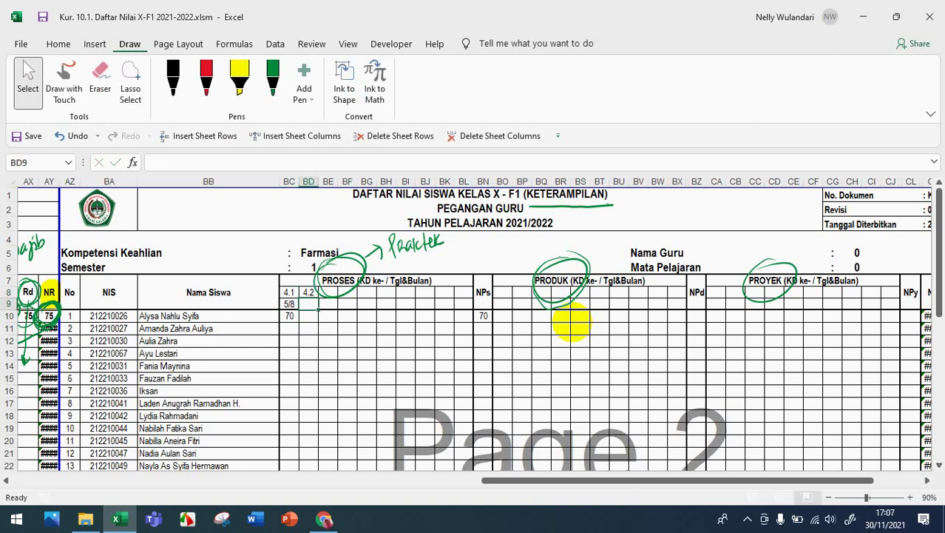
text(8/8)
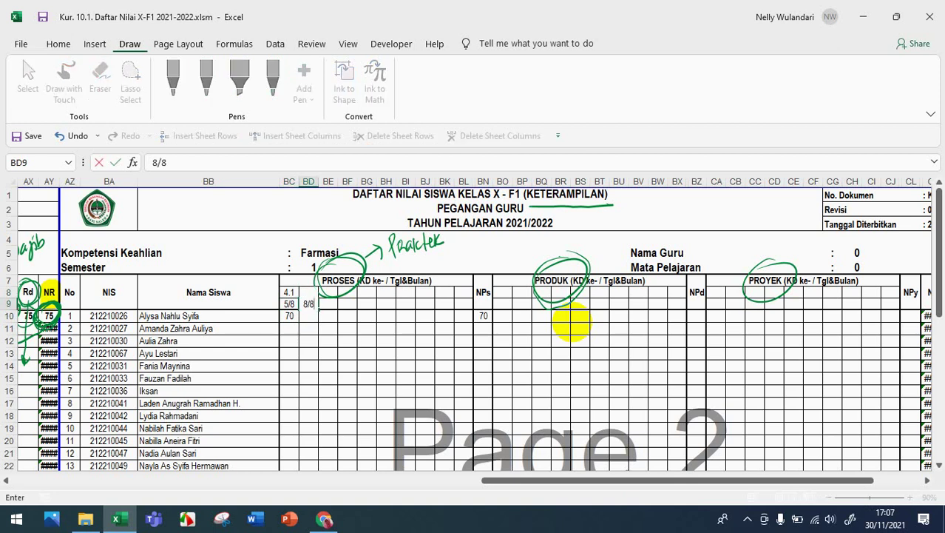
key(Return)
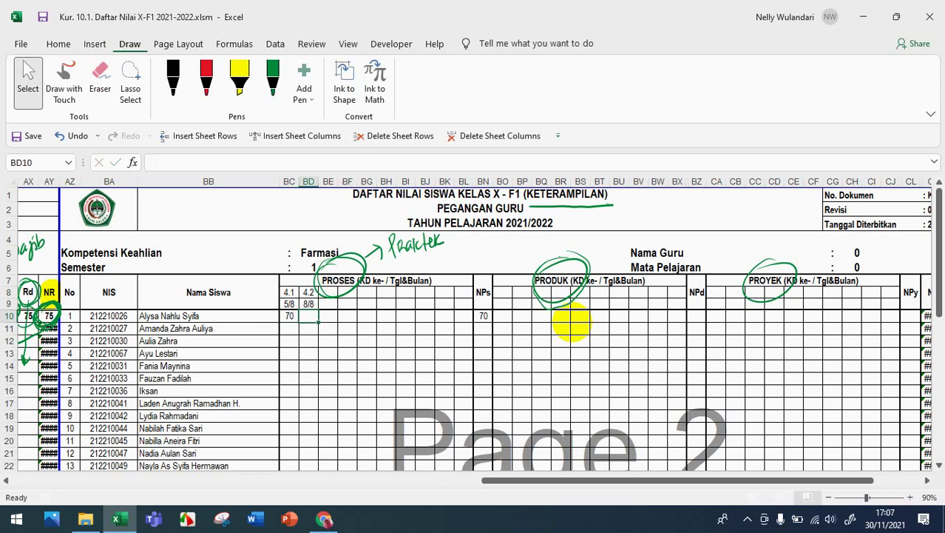
text(80)
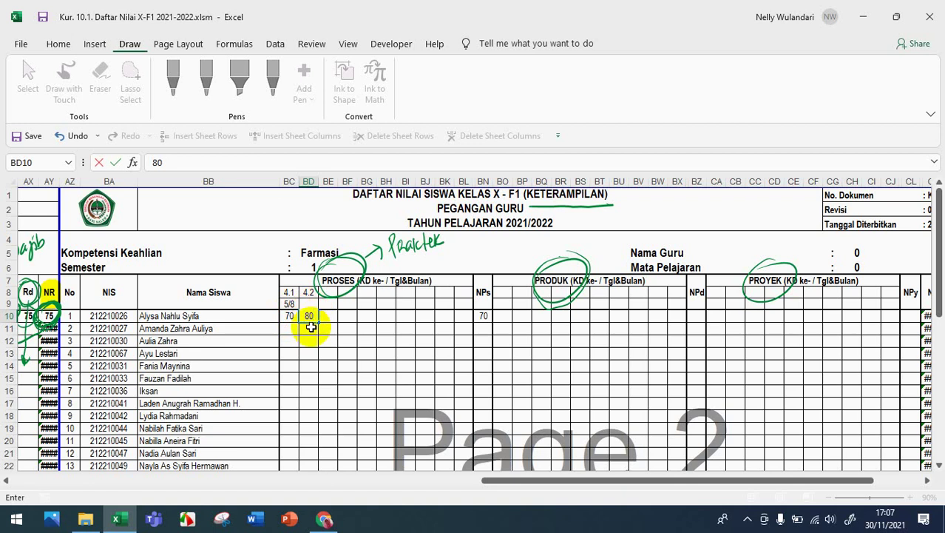
key(Tab)
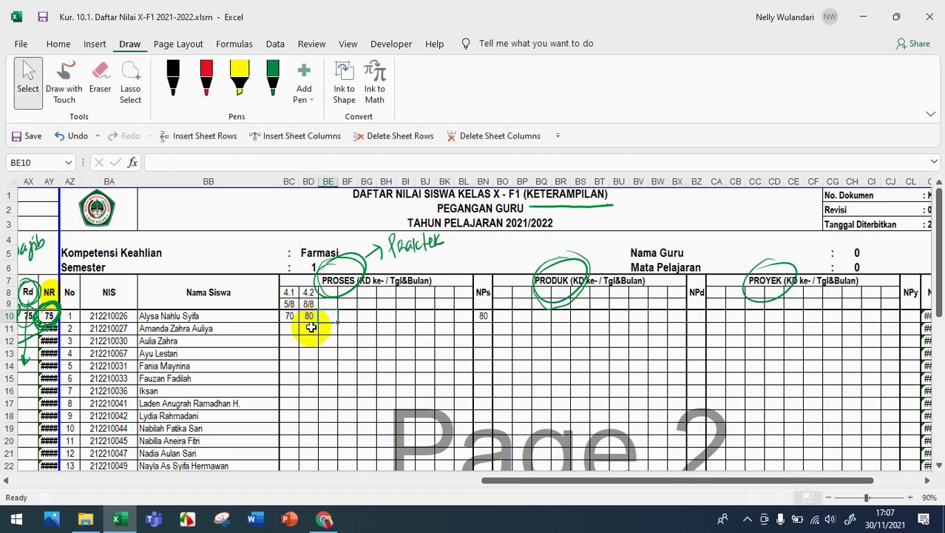
Step: Check the first student's optimum process score and its formula in the NPs column
key(Right)
key(Right)
key(Right)
key(Right)
key(Right)
key(Right)
key(Right)
key(Right)
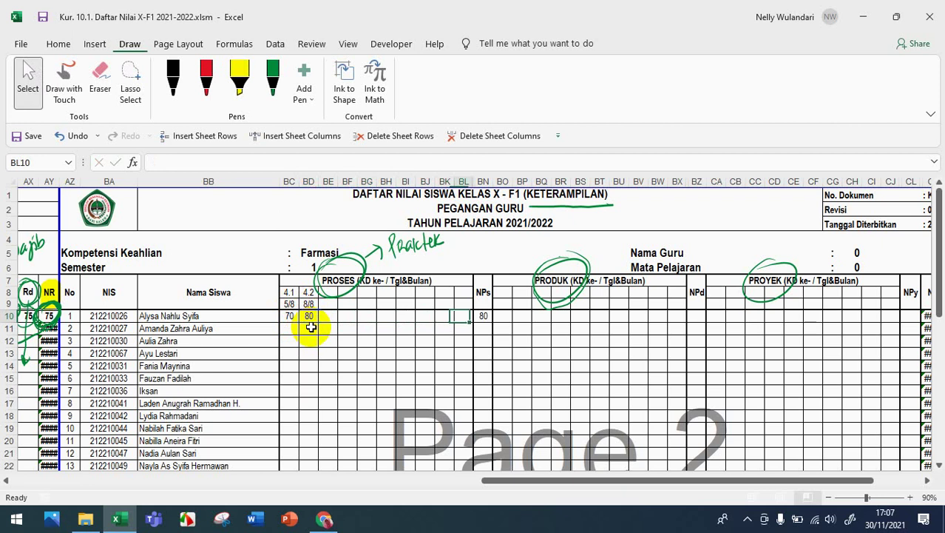
key(Up)
key(Down)
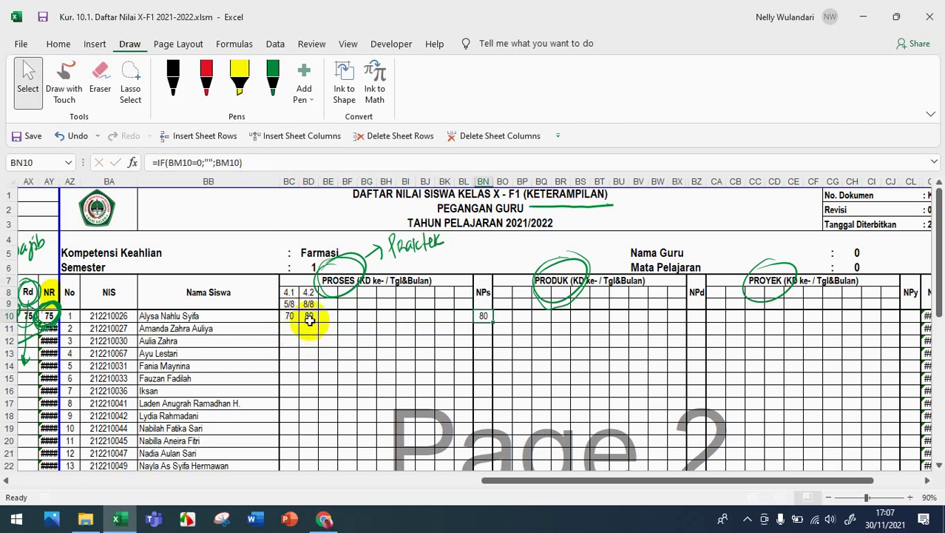
Step: Enter the first student's PRODUK scores 80 and 85 in the first two product columns
click(510, 316)
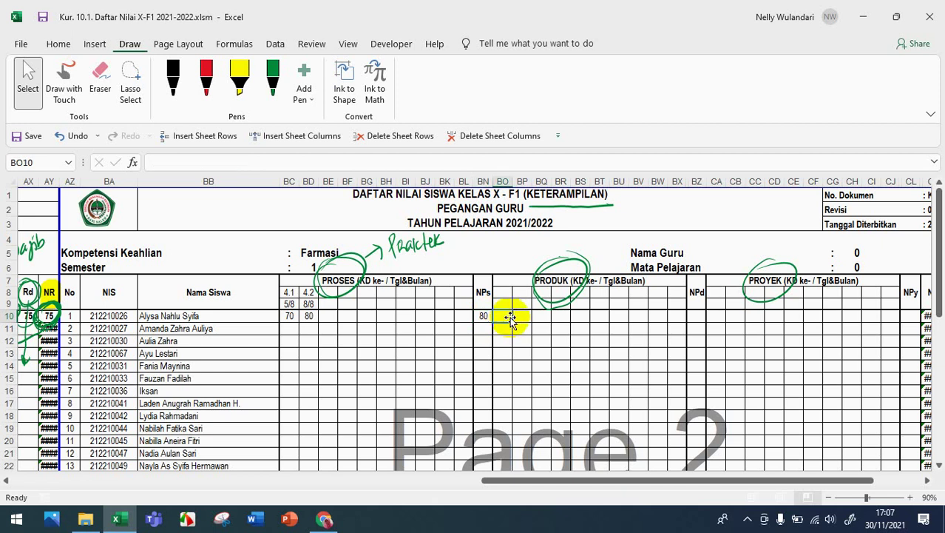
text(80)
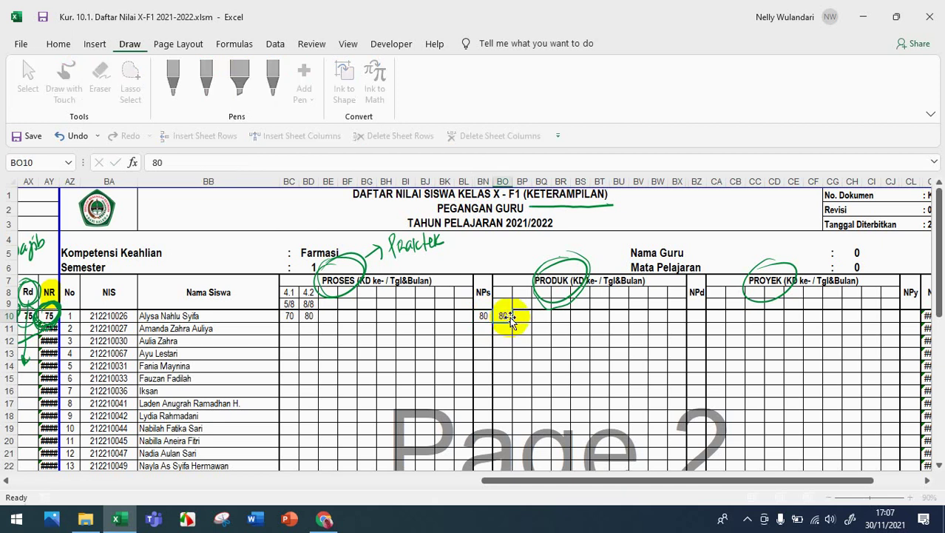
key(Tab)
text(85)
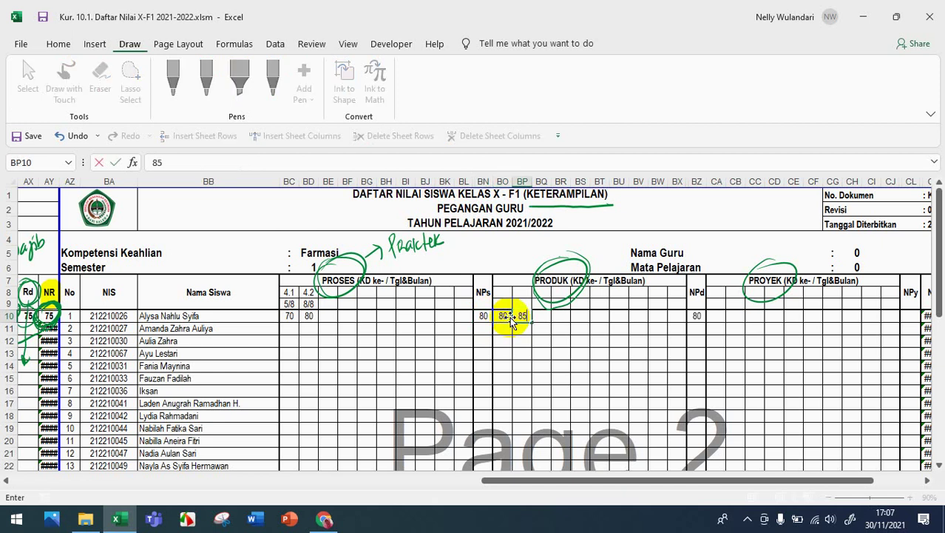
key(Tab)
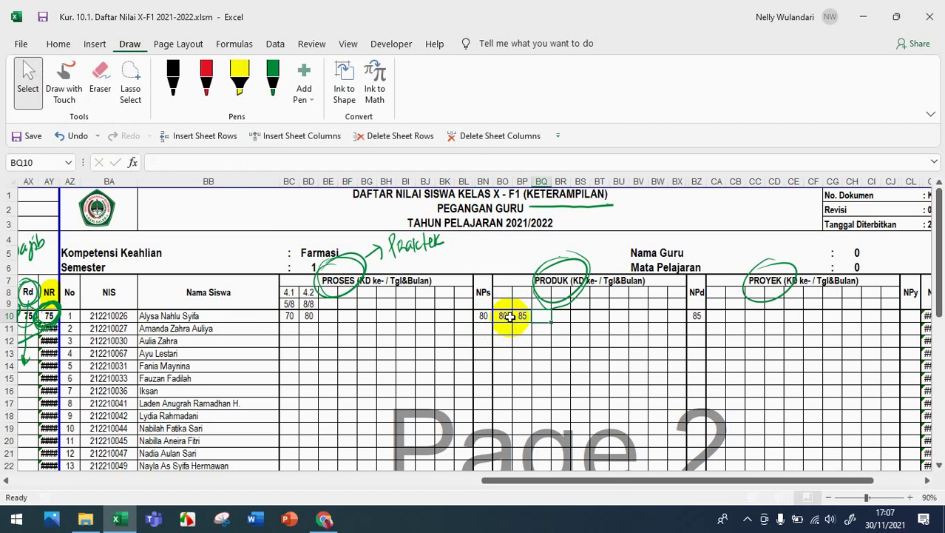
Step: Enter the first student's PROYEK scores 90 and 50 in the first two project columns
key(Right)
key(Right)
key(Right)
key(Right)
key(Right)
key(Right)
key(Right)
key(Right)
key(Right)
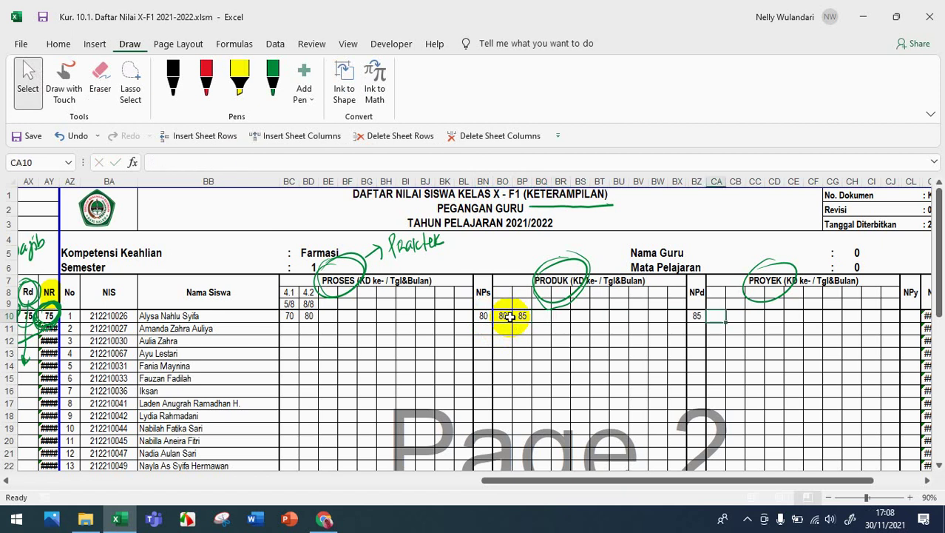
text(90)
key(Tab)
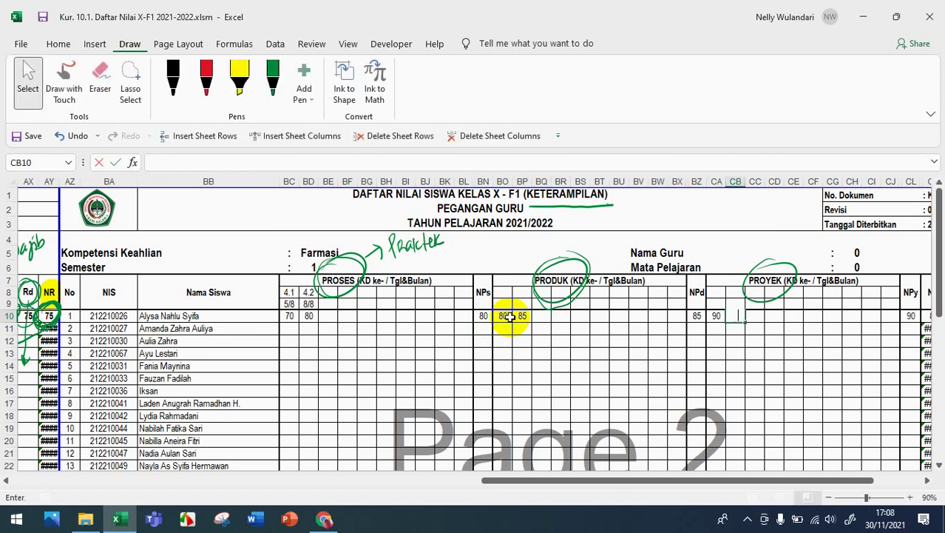
text(50)
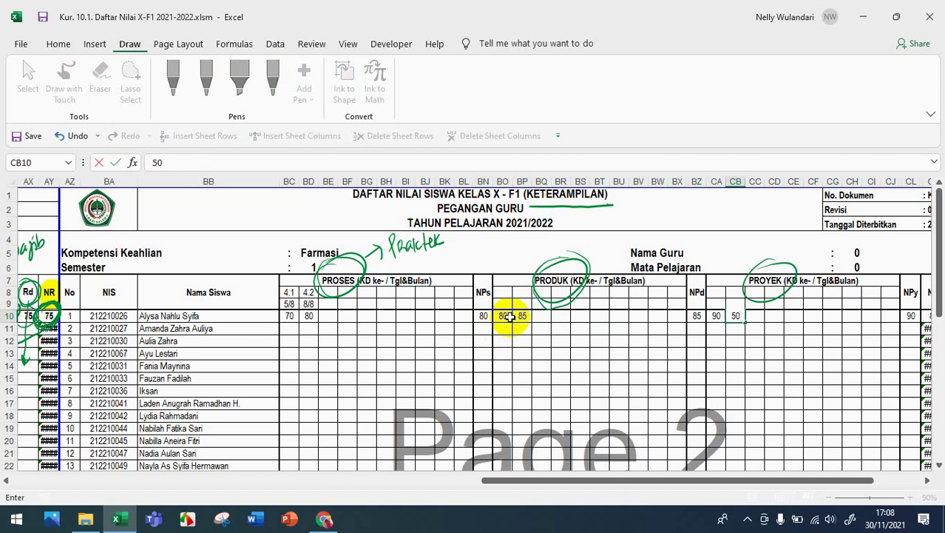
key(Tab)
Step: Check the first student's optimum project score and its formula in the NPy column
key(Tab)
key(Tab)
key(Tab)
key(Tab)
key(Tab)
key(Tab)
key(Tab)
key(Tab)
key(Tab)
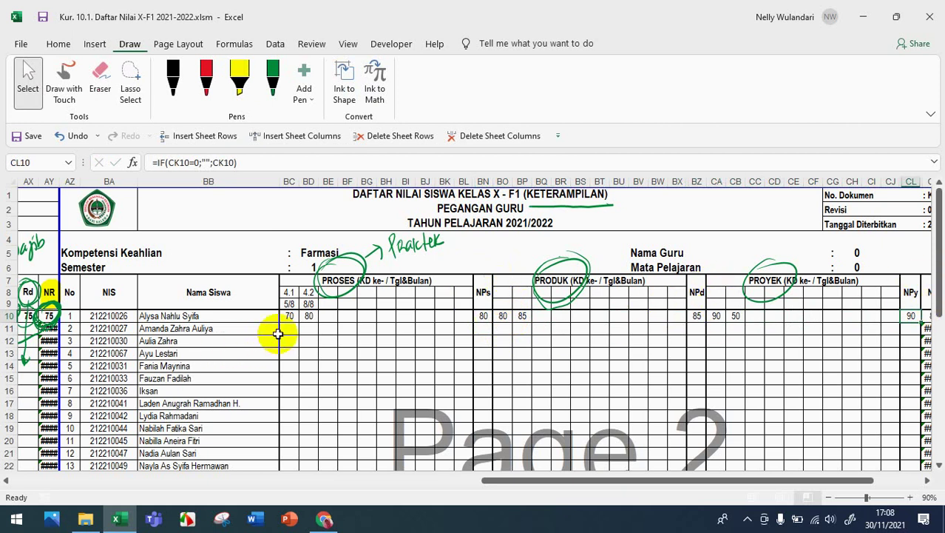
Step: Examine the NPs, NPd and Npy weights in the skills sheet's Persentase Nilai table
scroll(281, 333, down, 7)
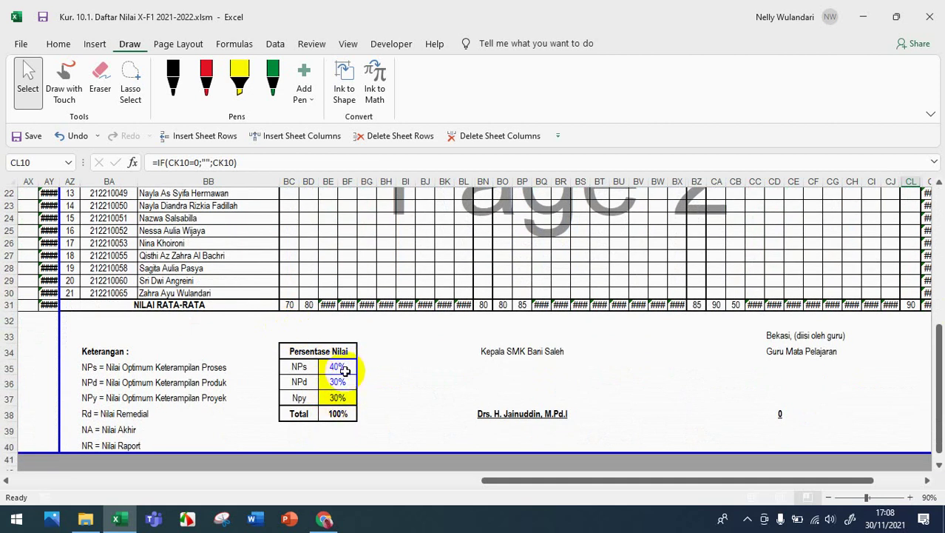
drag(338, 369, 341, 398)
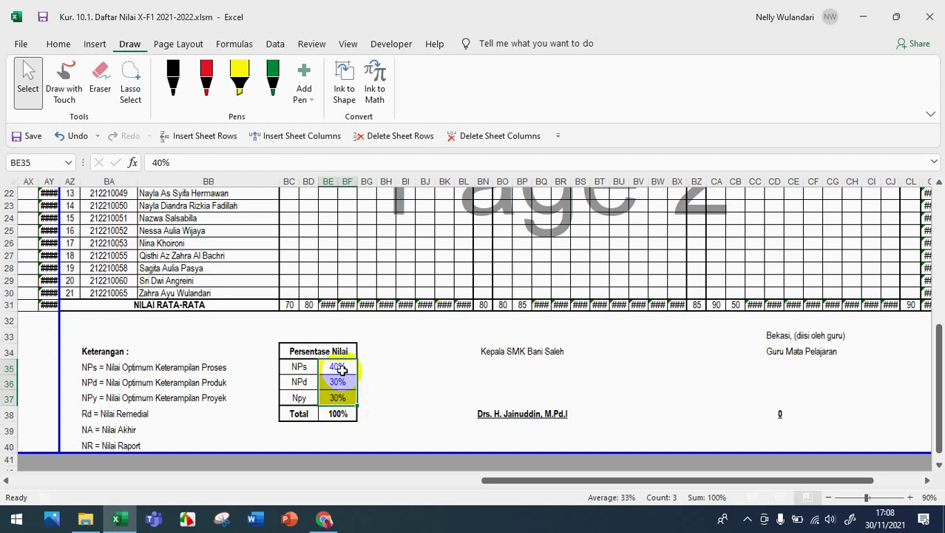
click(341, 368)
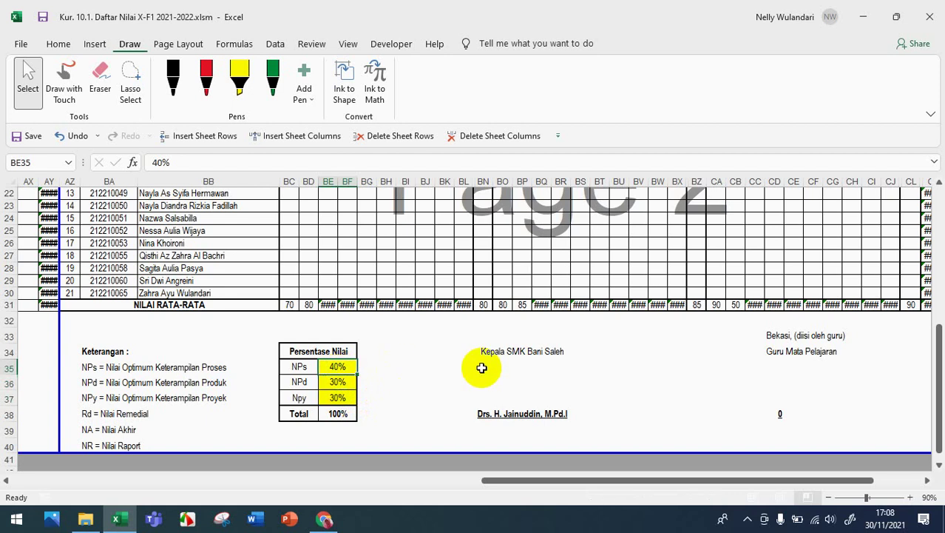
Step: Set the NPs and NPd weights to 50% each, clear the Npy weight, and check the Total formula
text(50)
key(Return)
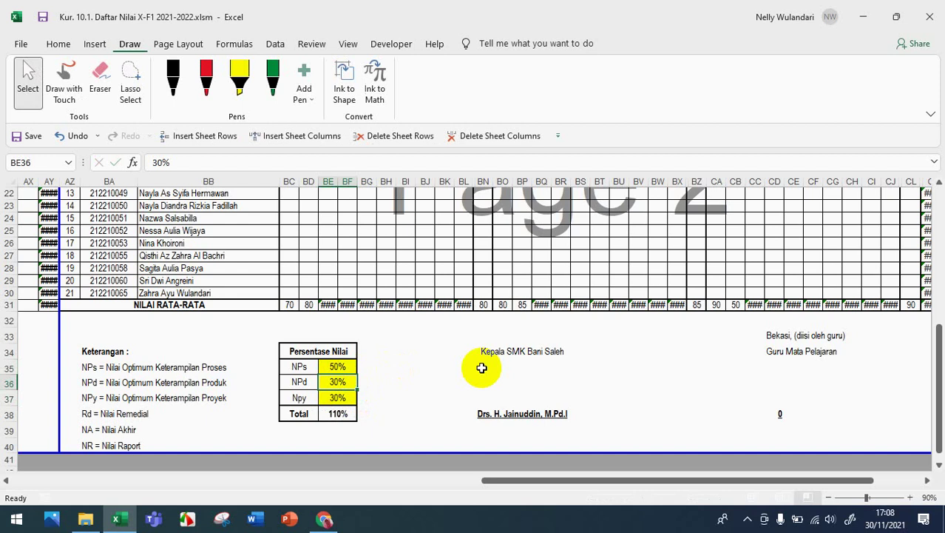
text(50)
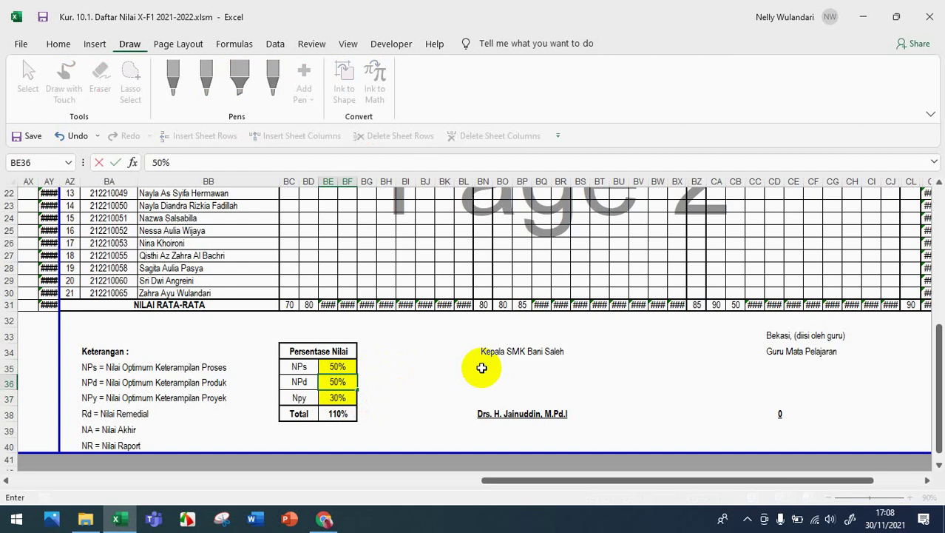
key(Return)
key(Delete)
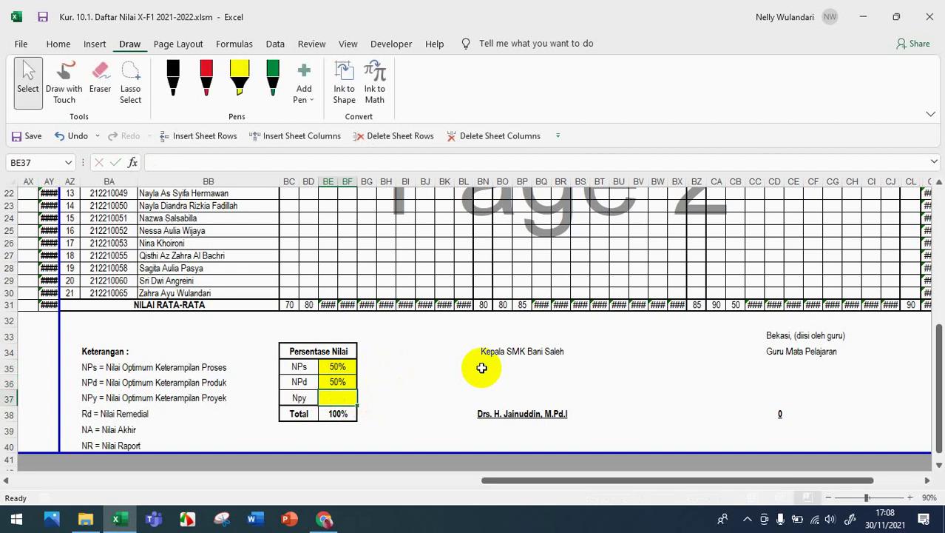
click(349, 414)
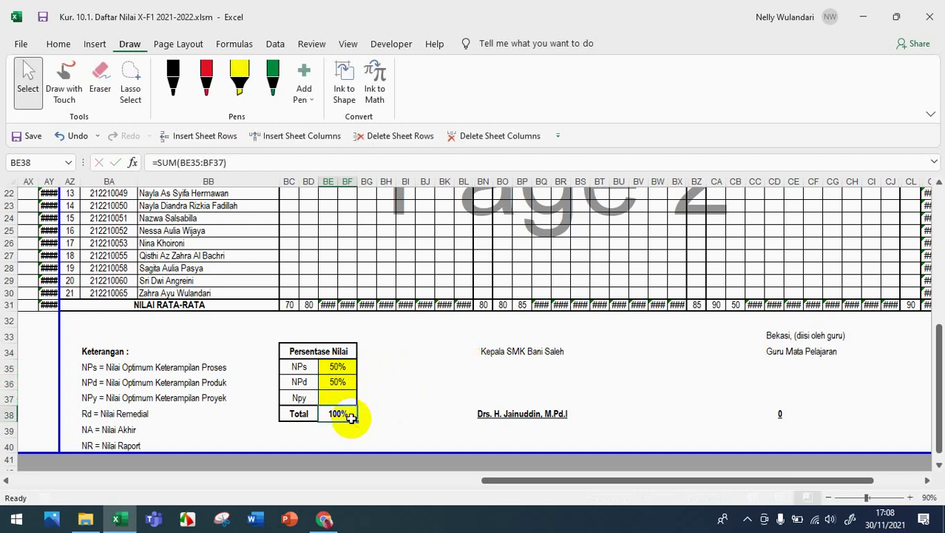
Step: Circle the first student's NA score in green ink and draw an arrow from it to the NR column
scroll(560, 326, up, 4)
scroll(563, 326, up, 4)
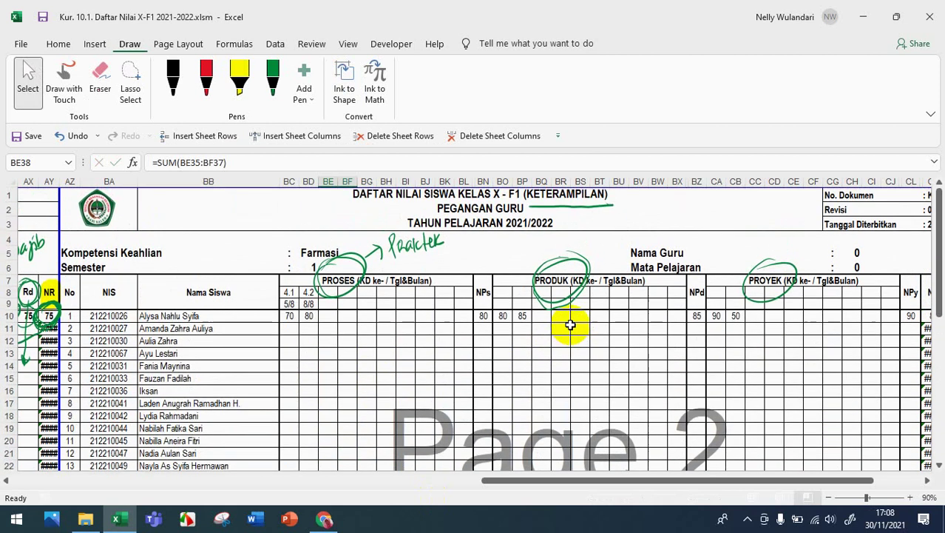
scroll(568, 323, down, 2)
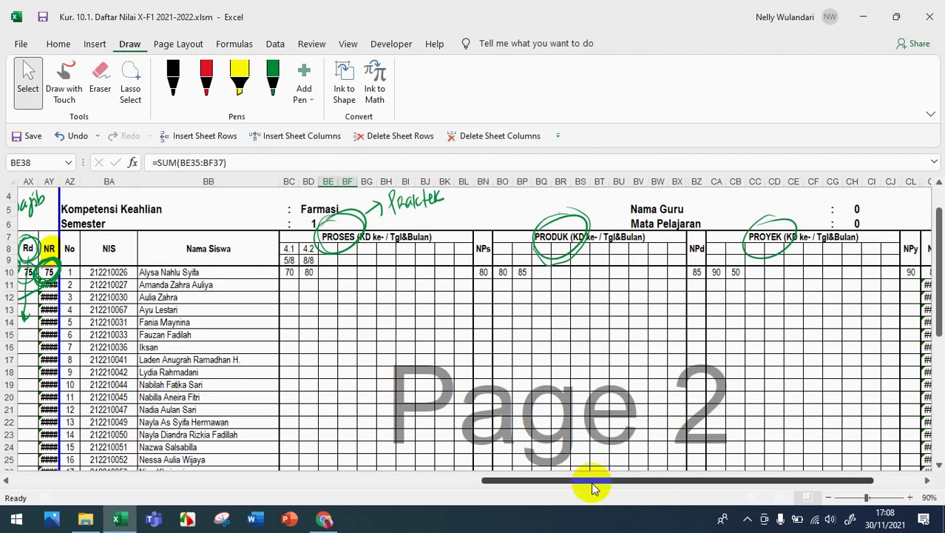
drag(595, 485, 654, 481)
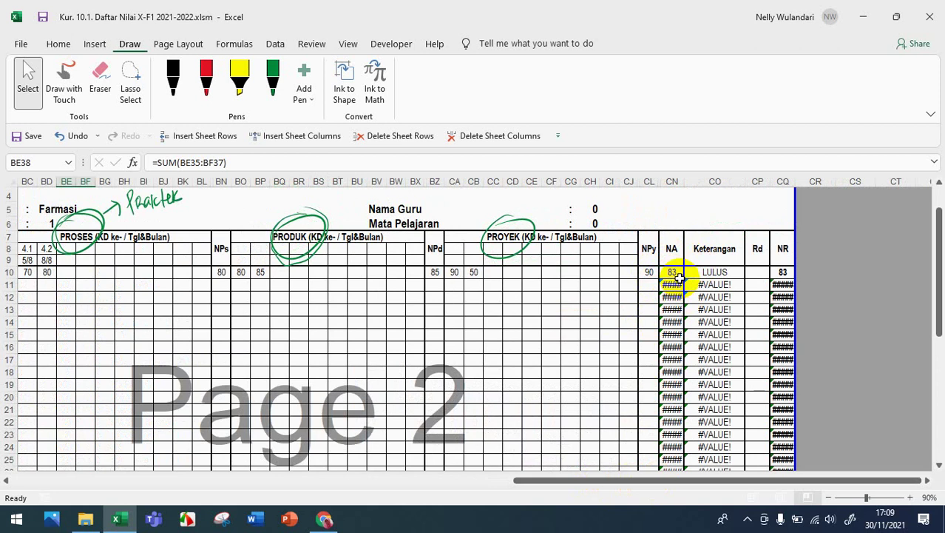
click(272, 80)
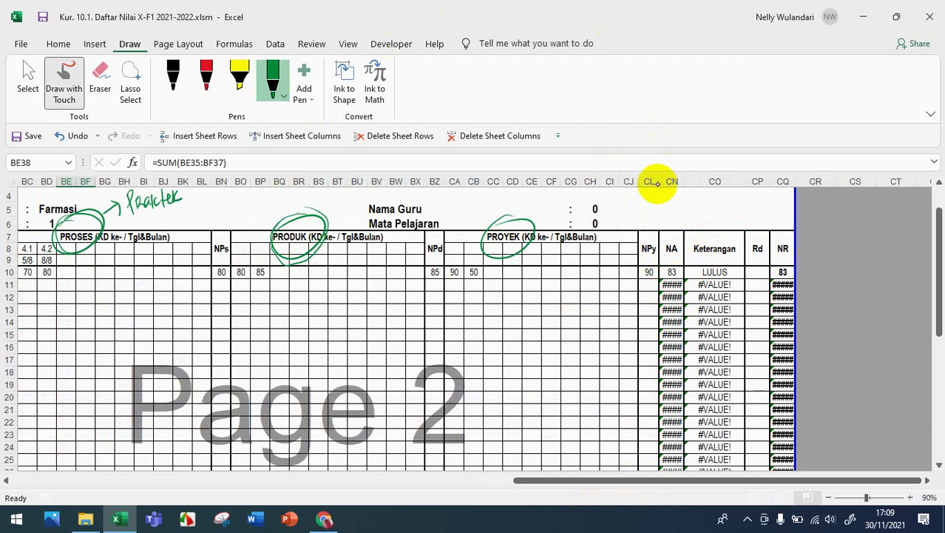
mouse_move(665, 261)
mouse_down()
mouse_move(688, 274)
mouse_move(669, 259)
mouse_move(740, 232)
mouse_move(780, 259)
mouse_move(783, 247)
mouse_move(781, 259)
mouse_up()
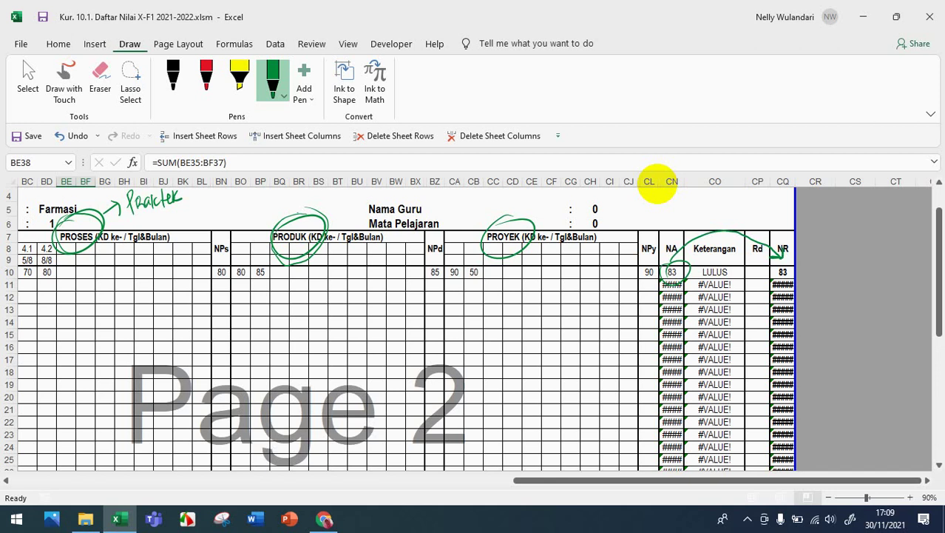
Step: Change the first student's two PRODUK scores to 40 and 50
click(262, 273)
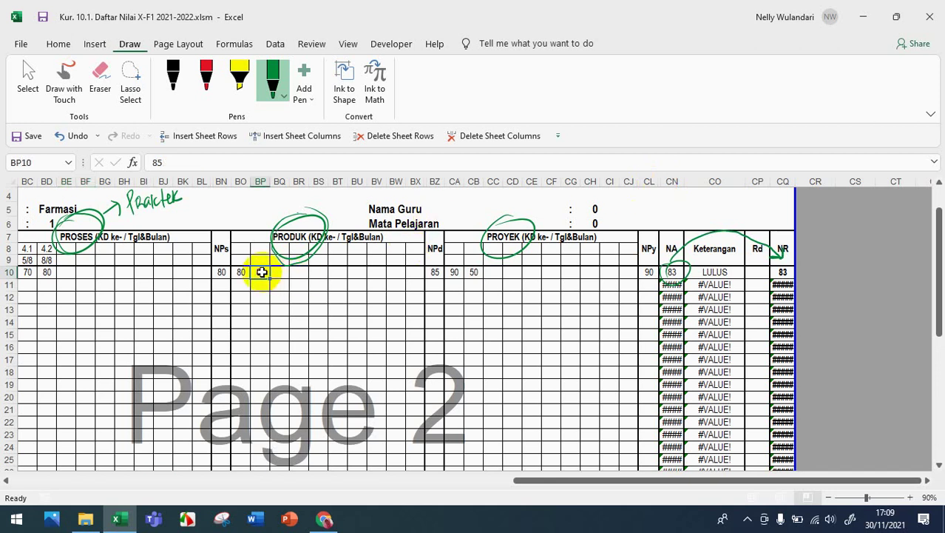
text(50)
key(Left)
key(Left)
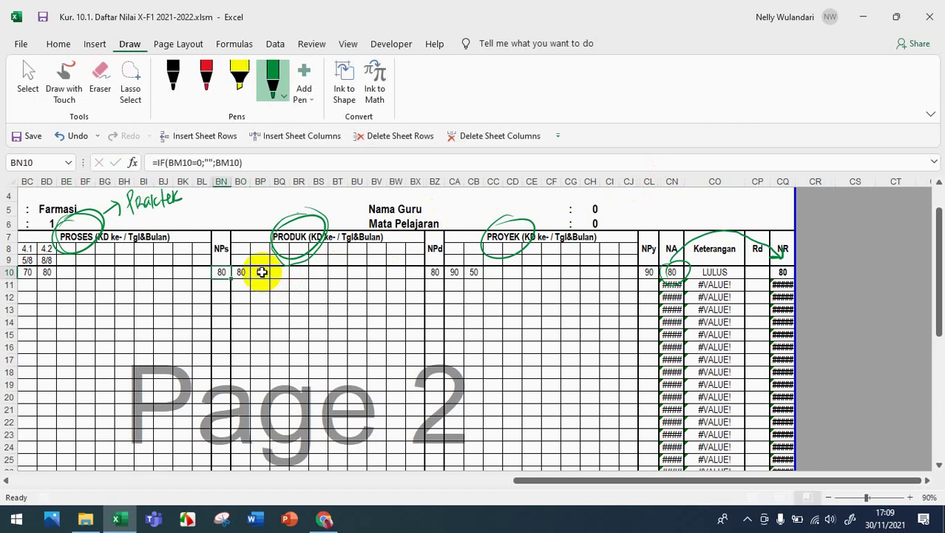
key(Right)
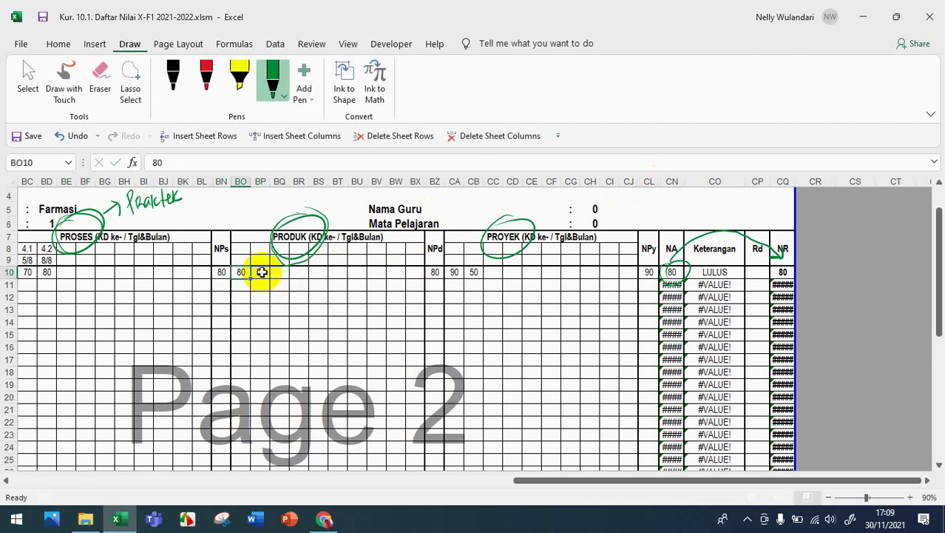
text(40)
key(Right)
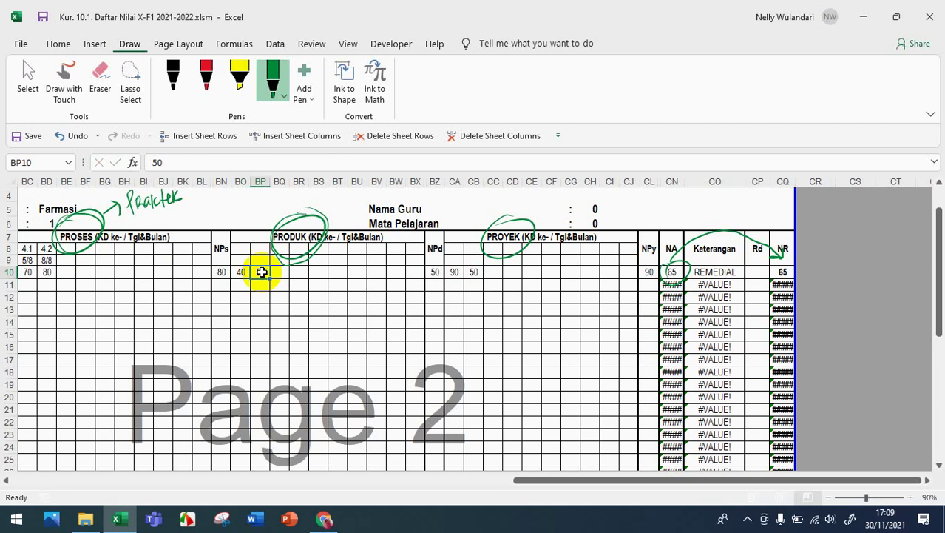
Step: Enter a remedial score of 75 in the first student's Rd cell of the skills table
click(28, 76)
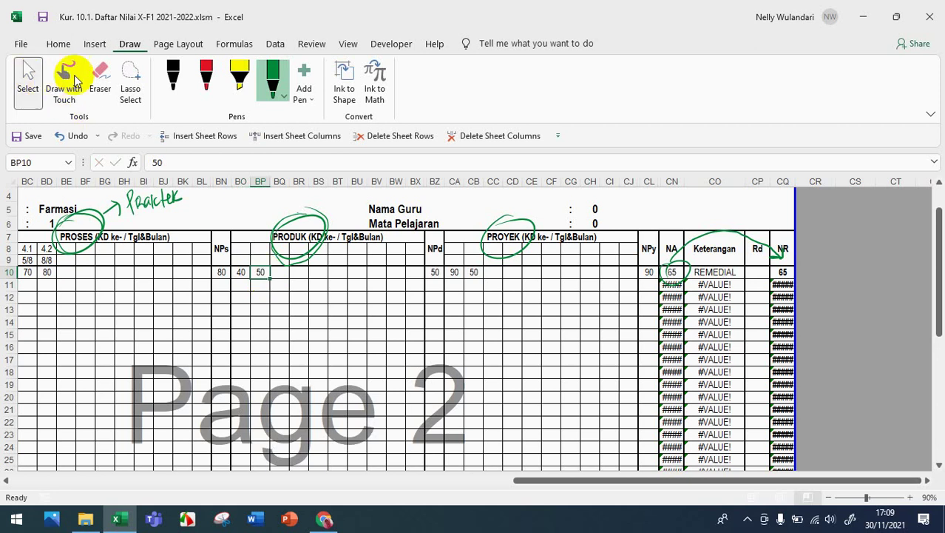
click(757, 273)
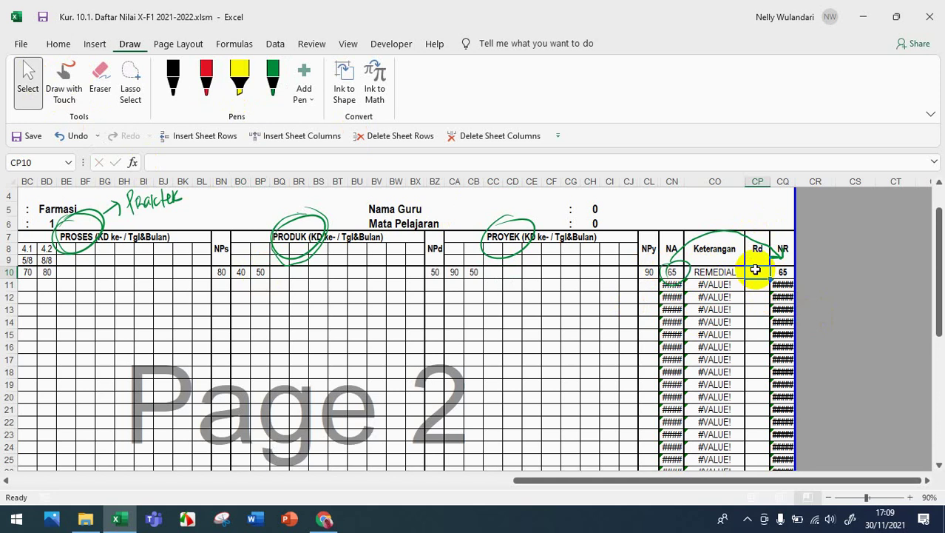
text(75)
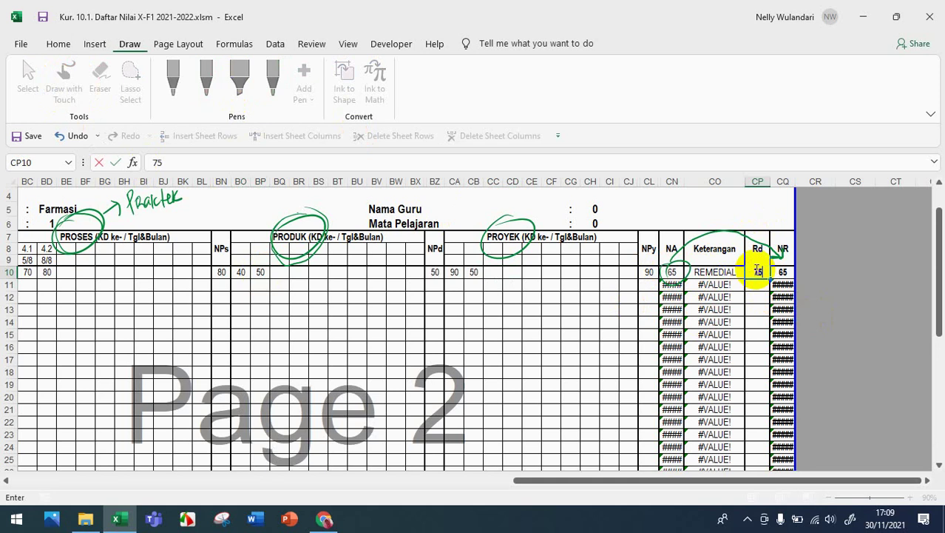
key(Return)
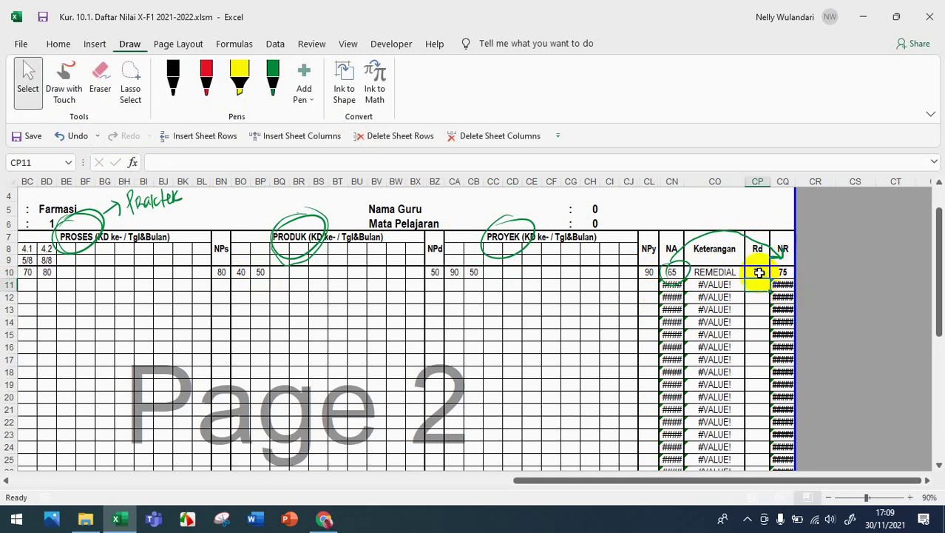
Step: Set the first student's skills remedial score in the Rd column to 90 and check the NR formula
click(759, 272)
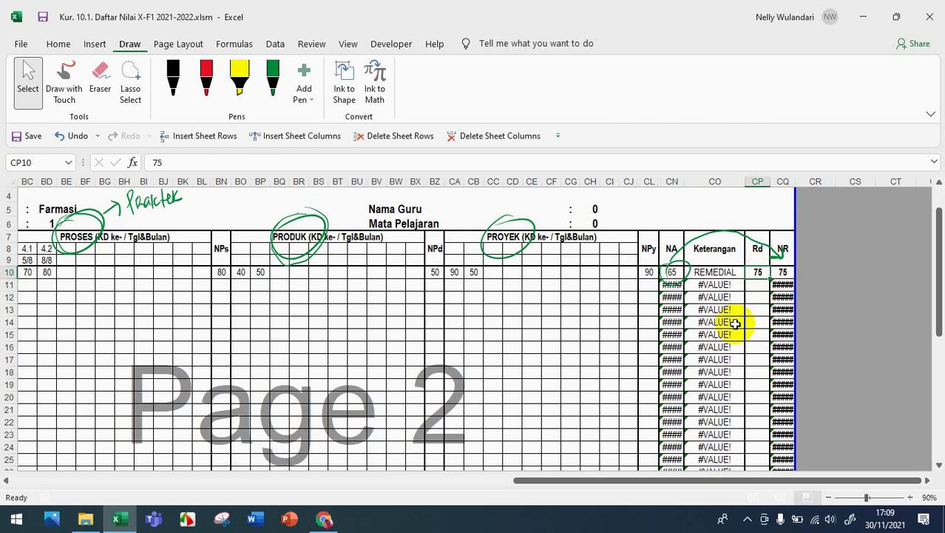
text(90)
key(Tab)
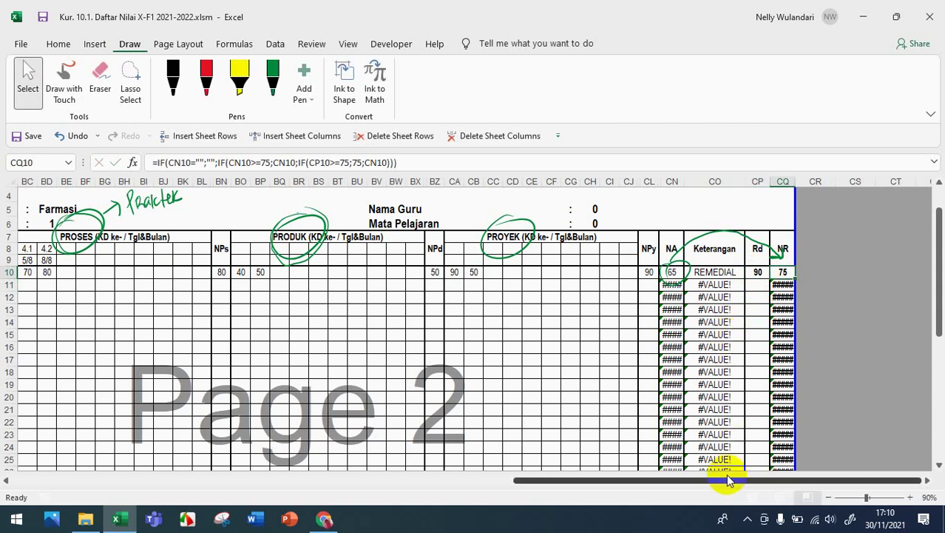
Step: Highlight the first student's NR score in yellow in both the knowledge and skills tables
drag(727, 479, 508, 480)
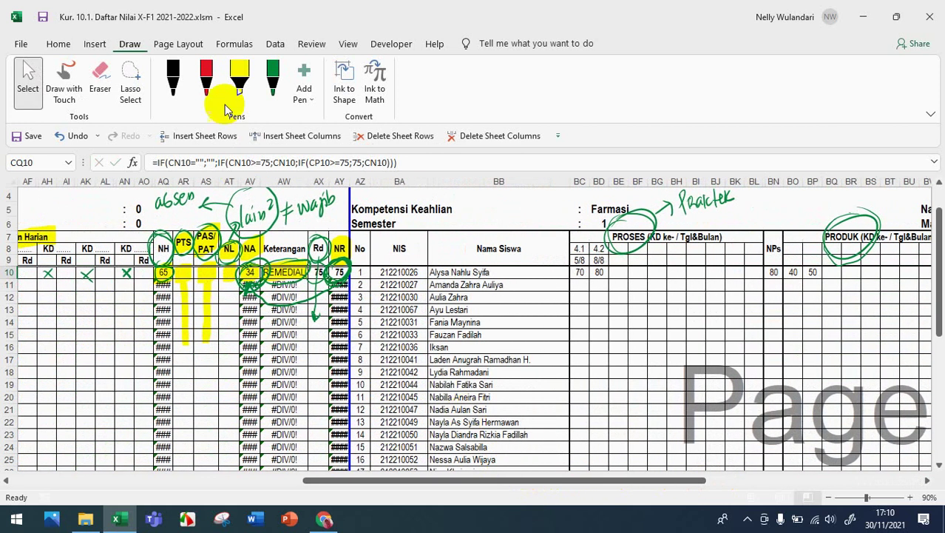
click(237, 78)
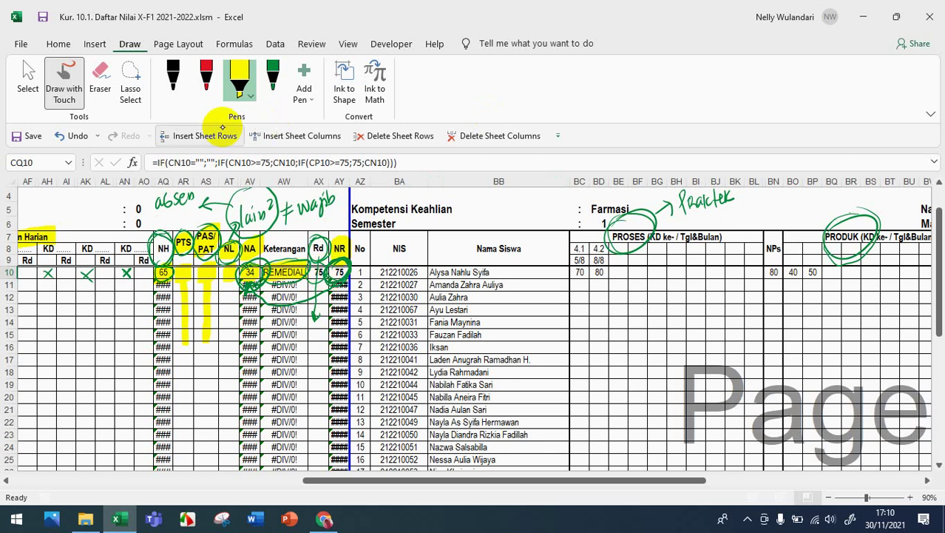
click(227, 88)
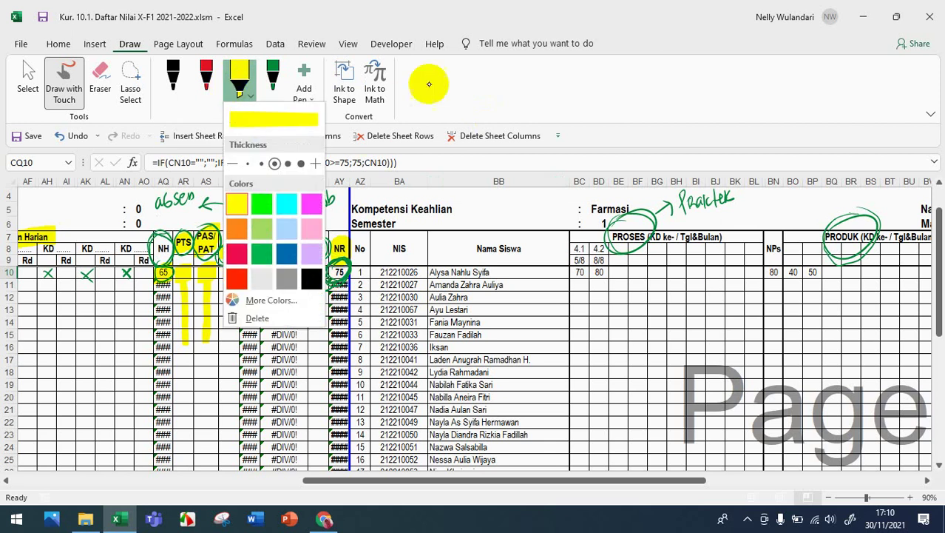
click(434, 95)
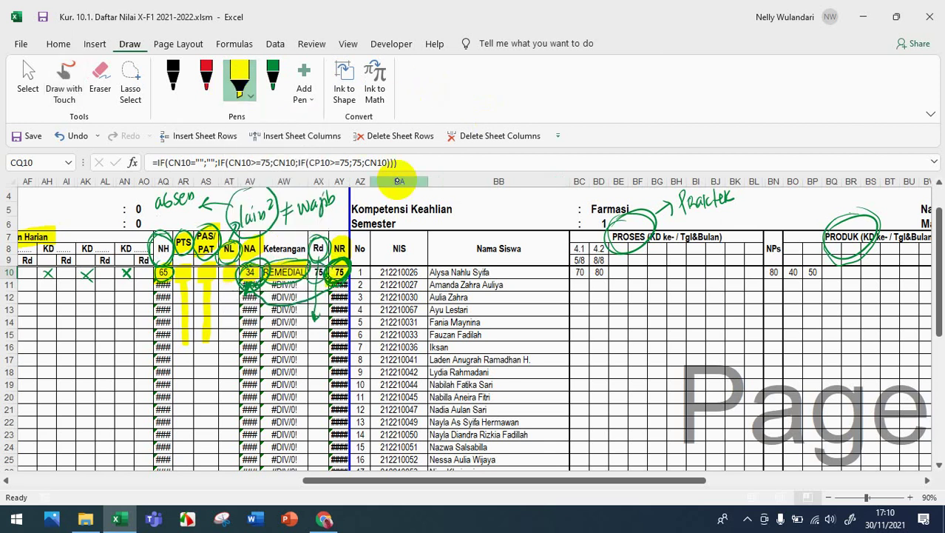
mouse_move(510, 481)
mouse_down()
mouse_move(601, 477)
mouse_move(601, 505)
mouse_move(588, 470)
mouse_move(854, 476)
mouse_up()
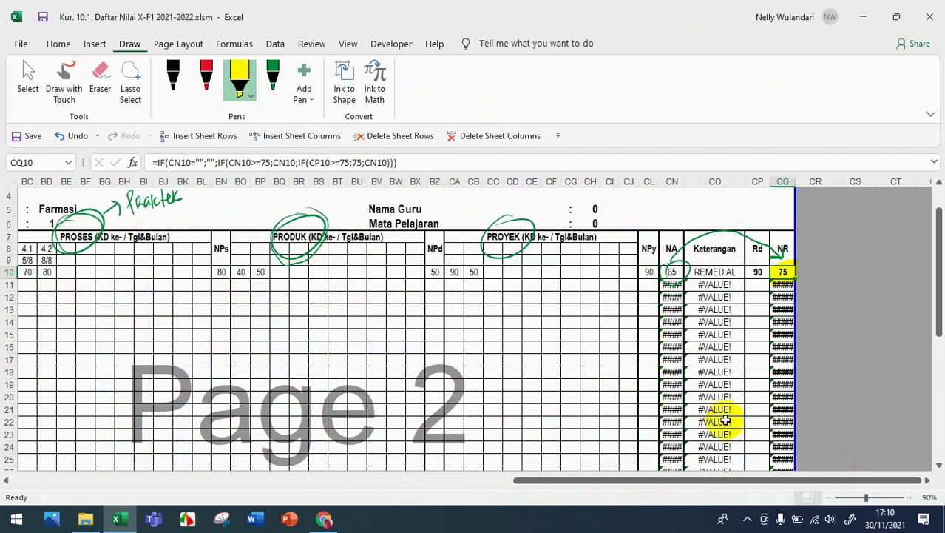
Step: View the Raport Pengetahuan and Raport Keterampilan sheets, starting from the grade list's navigation area
drag(667, 482, 74, 445)
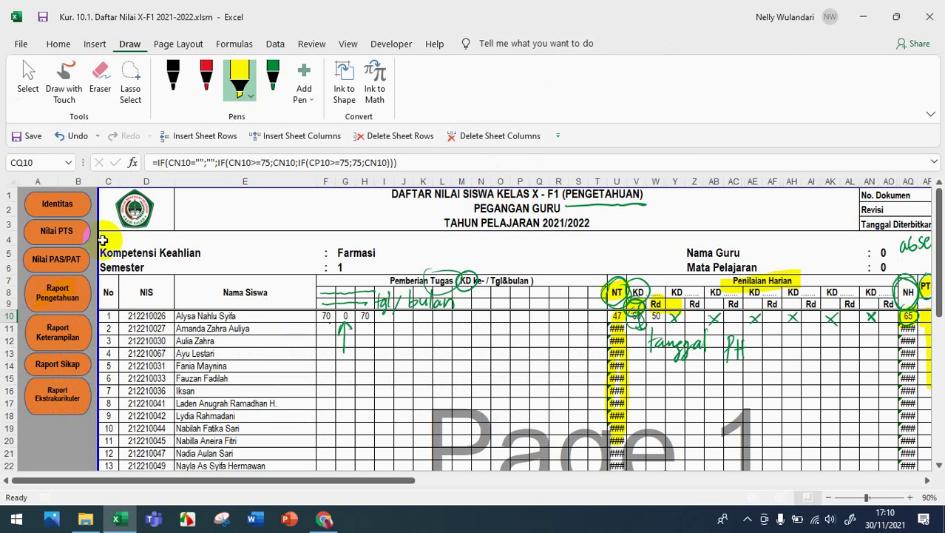
drag(326, 481, 268, 461)
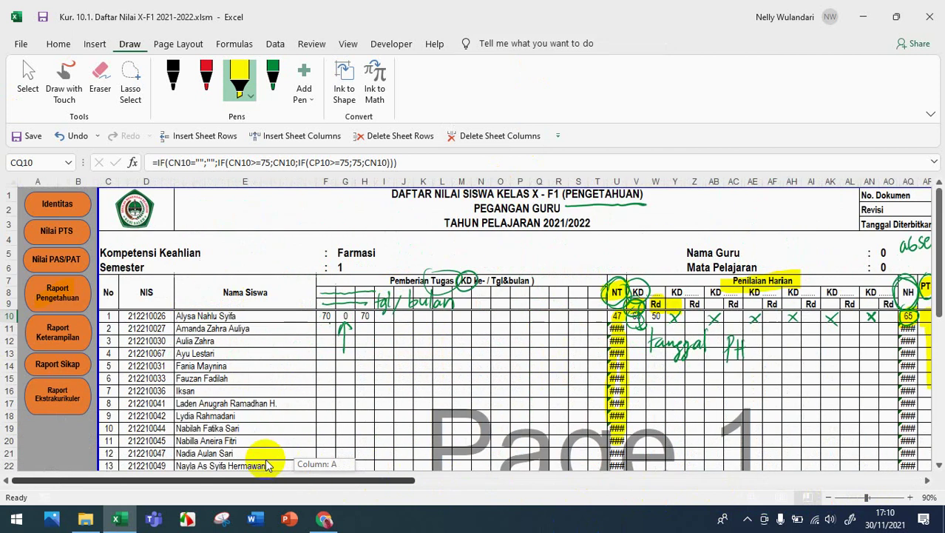
click(147, 340)
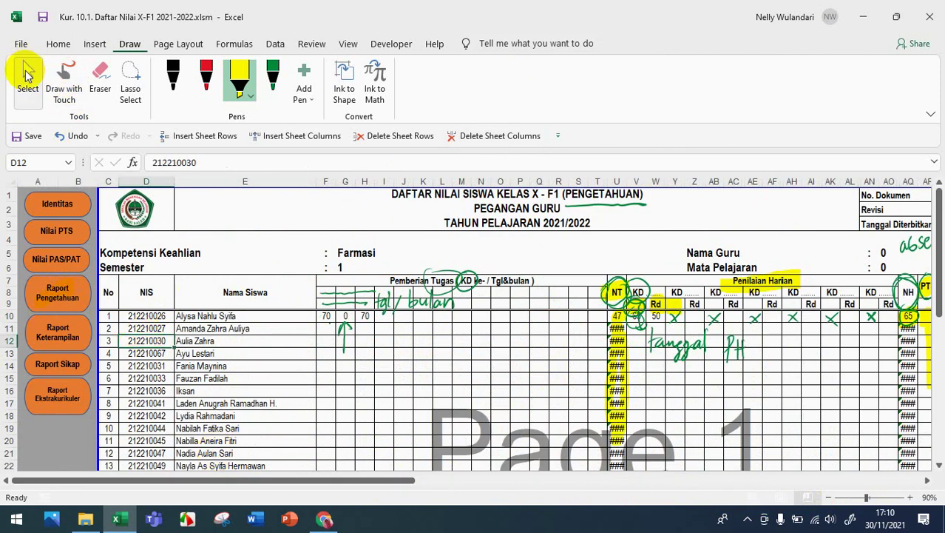
click(27, 74)
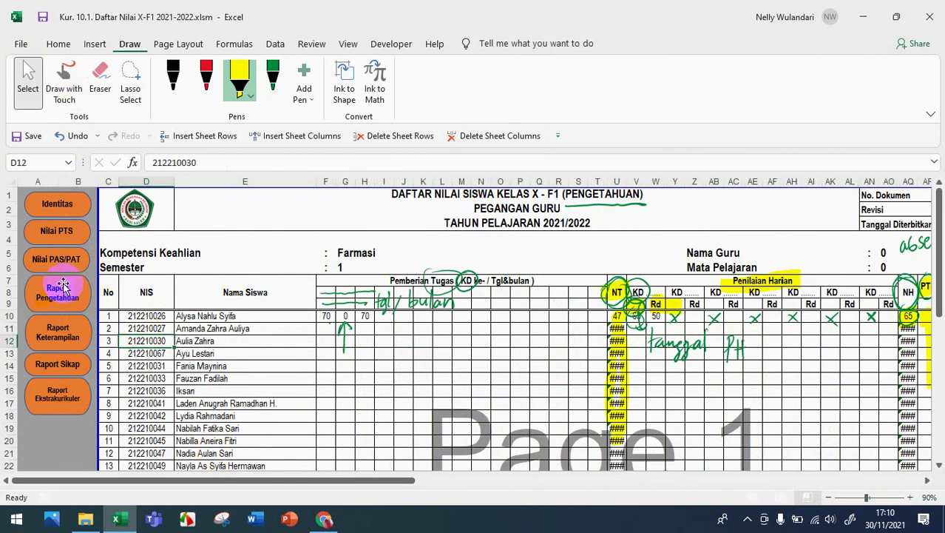
click(62, 311)
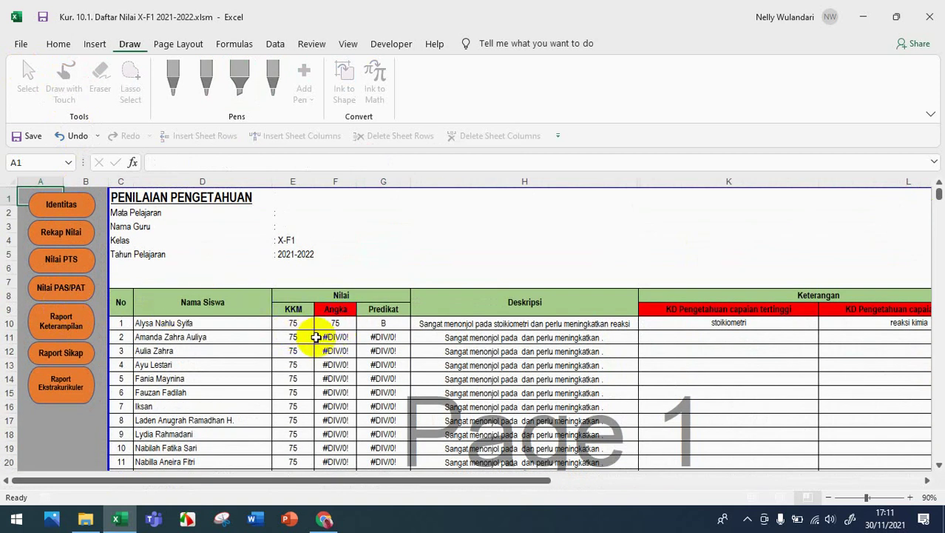
click(67, 329)
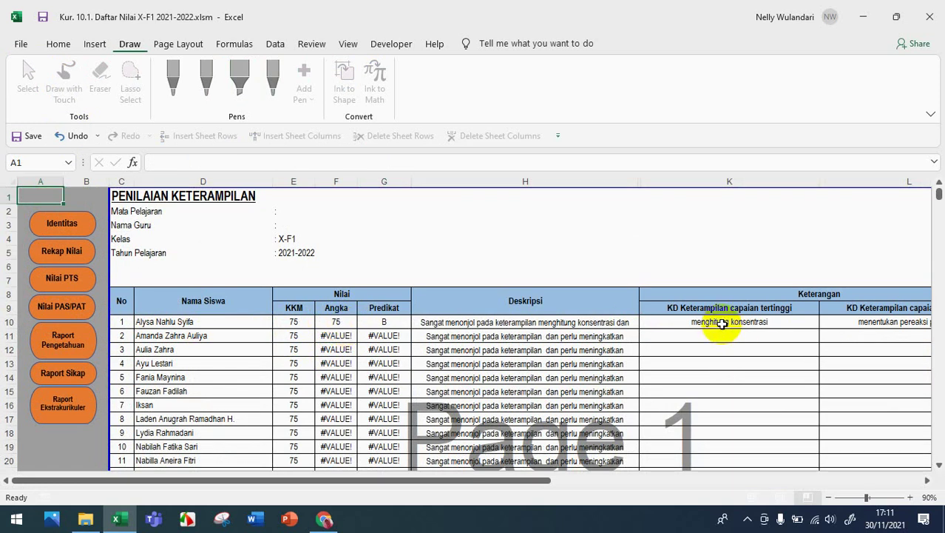
Step: Examine the first student's KD achievement entries and Deskripsi formula in the knowledge report, and return to the skills report
click(64, 343)
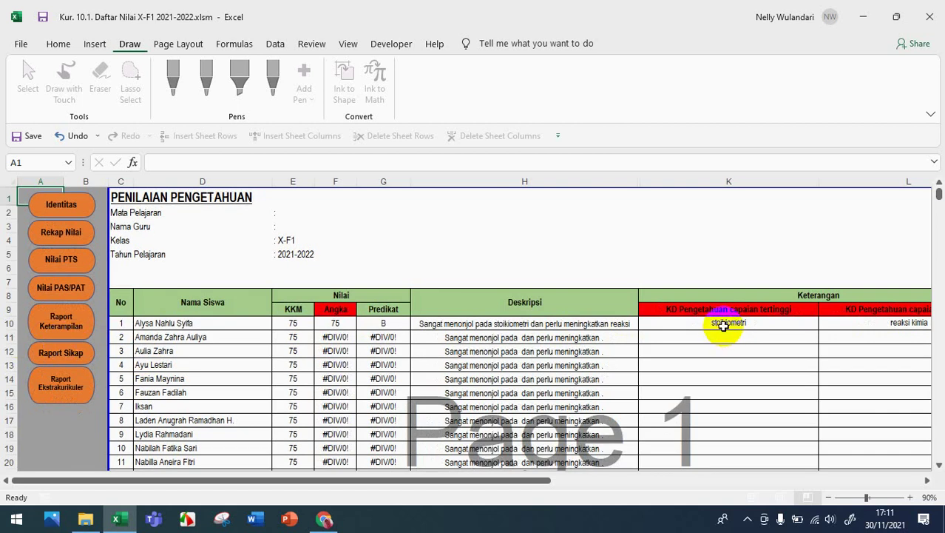
click(775, 325)
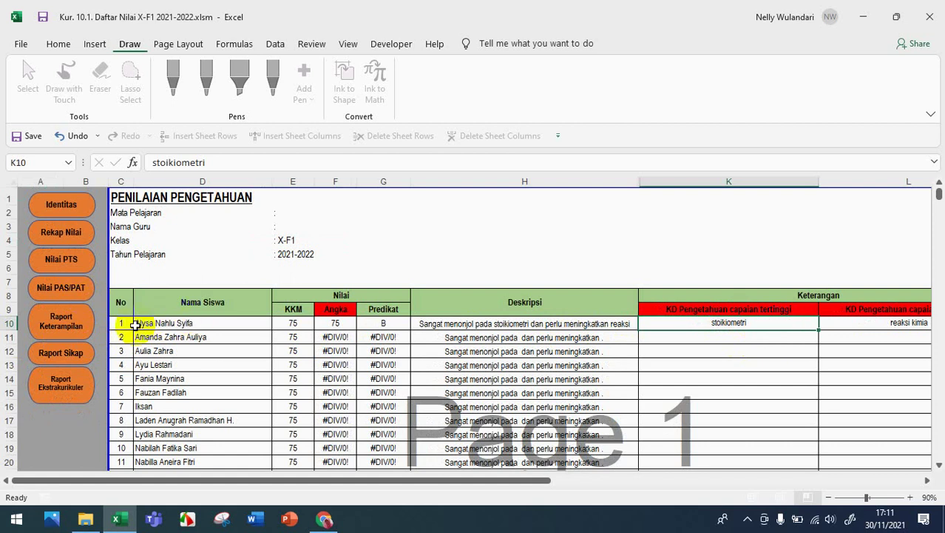
click(885, 325)
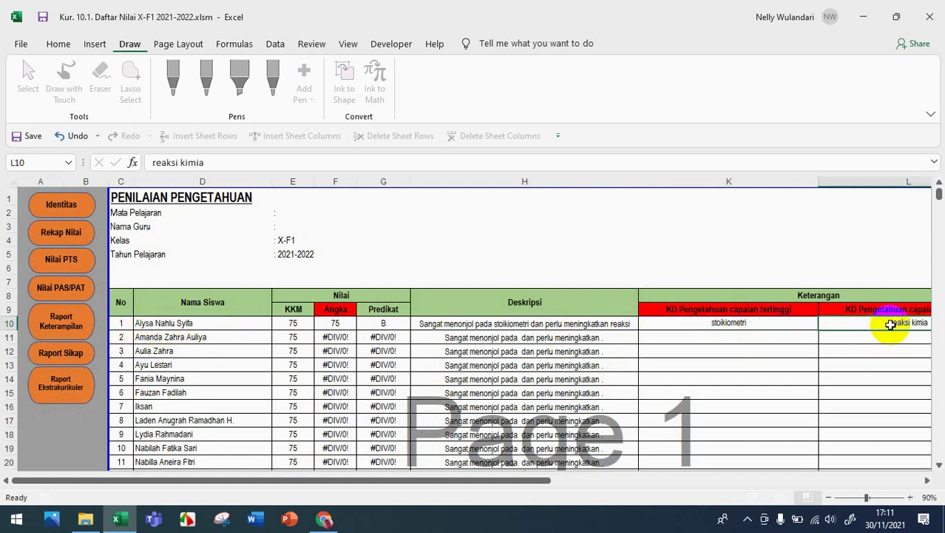
click(605, 325)
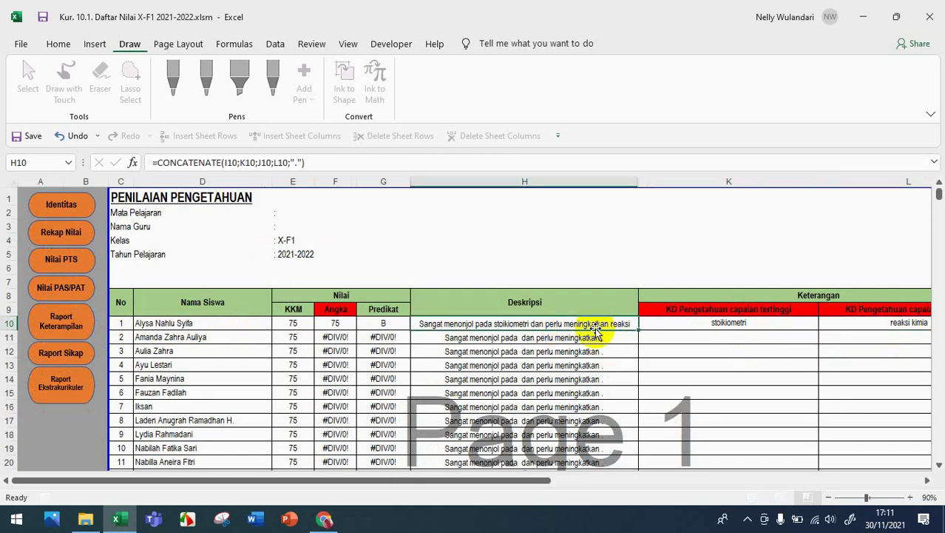
click(46, 334)
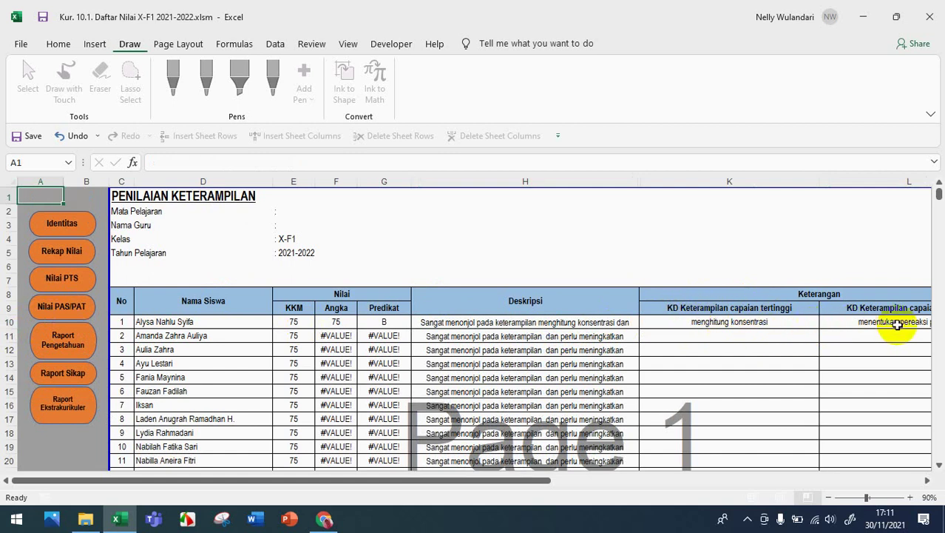
Step: View the knowledge report, the Nilai PTS list and the Nilai PAS/PAT list
click(74, 342)
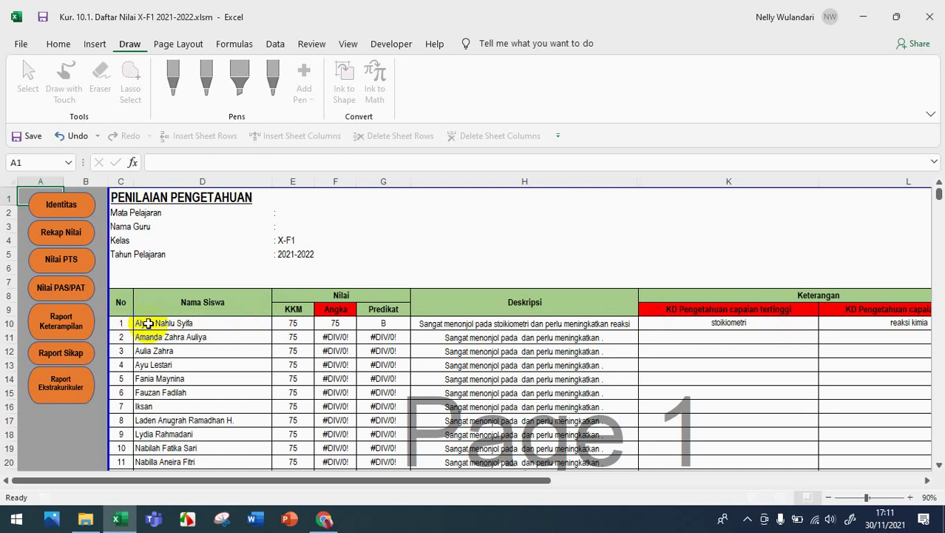
click(719, 323)
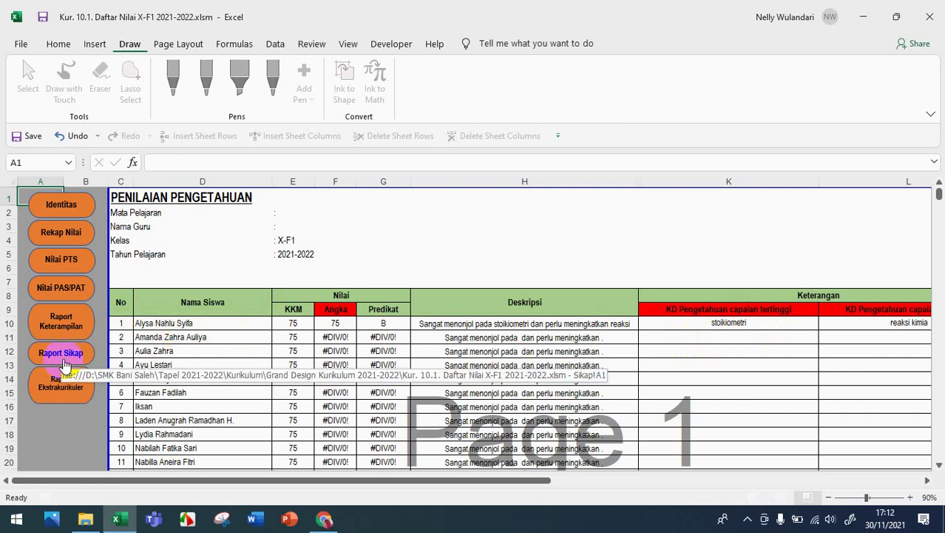
click(61, 260)
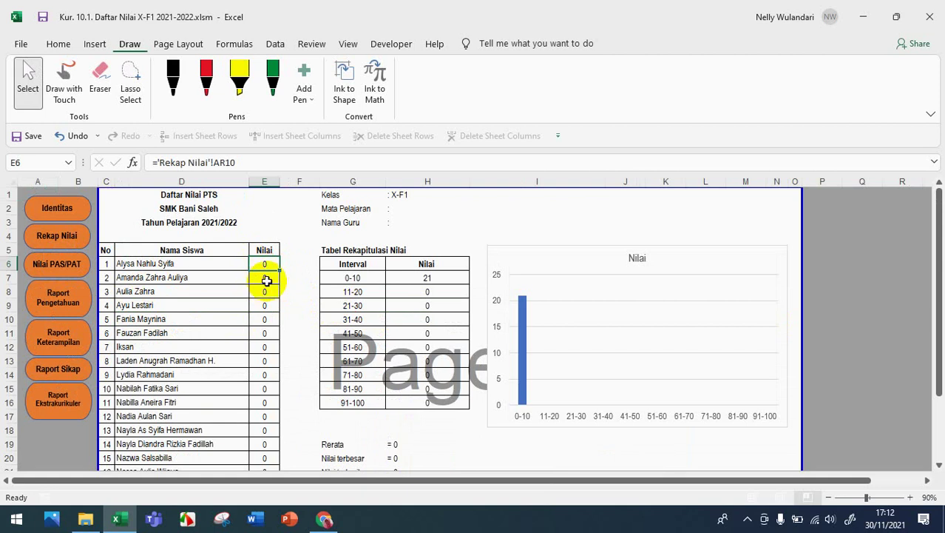
click(65, 268)
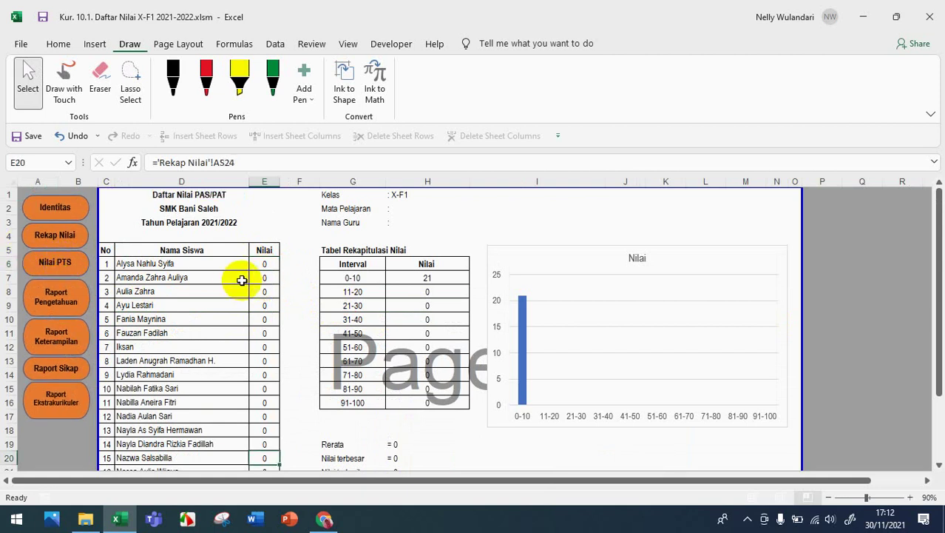
Step: In the Rekap Nilai knowledge table, set the first student's PTS score to 80 and PAS/PAT score to 85
click(52, 248)
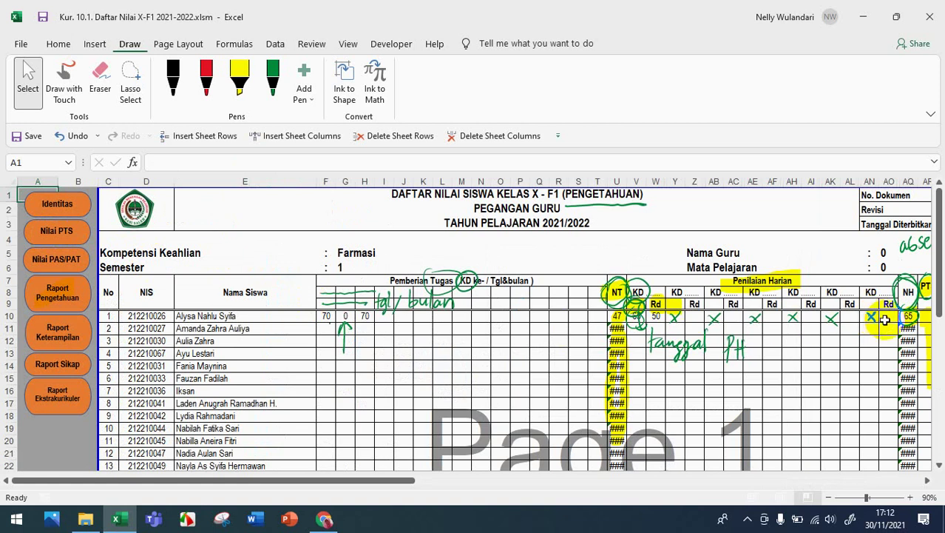
drag(407, 484, 525, 484)
click(500, 318)
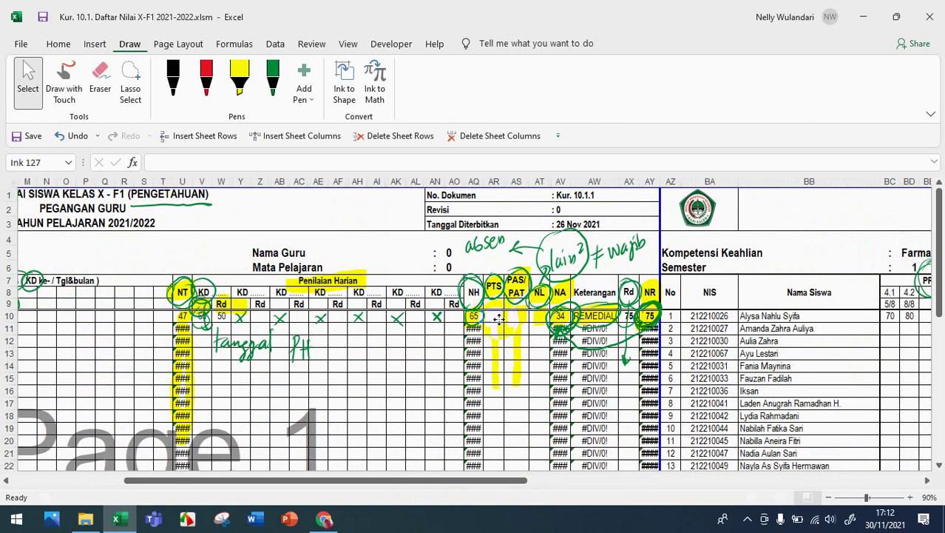
click(515, 350)
drag(515, 350, 485, 400)
click(473, 391)
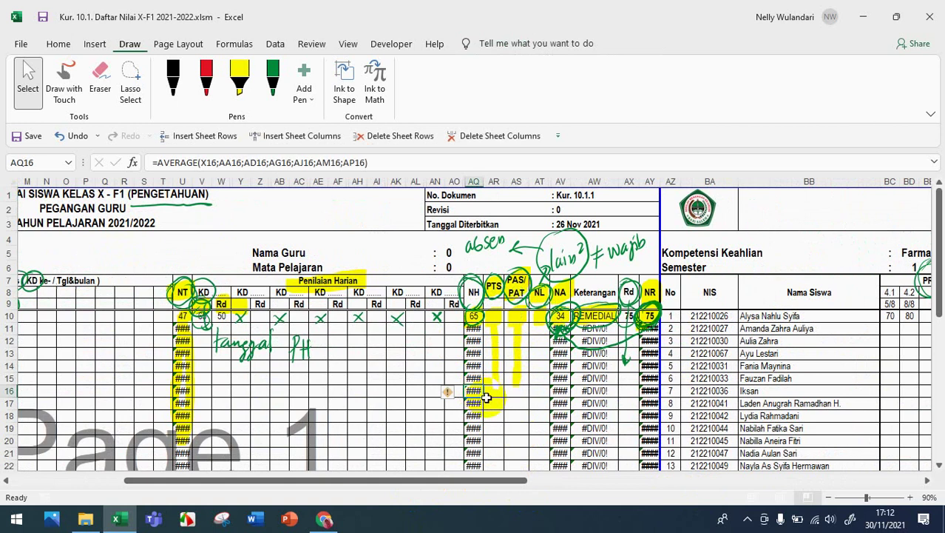
click(488, 399)
key(Up)
key(Up)
key(Up)
key(Up)
key(Up)
key(Up)
key(Up)
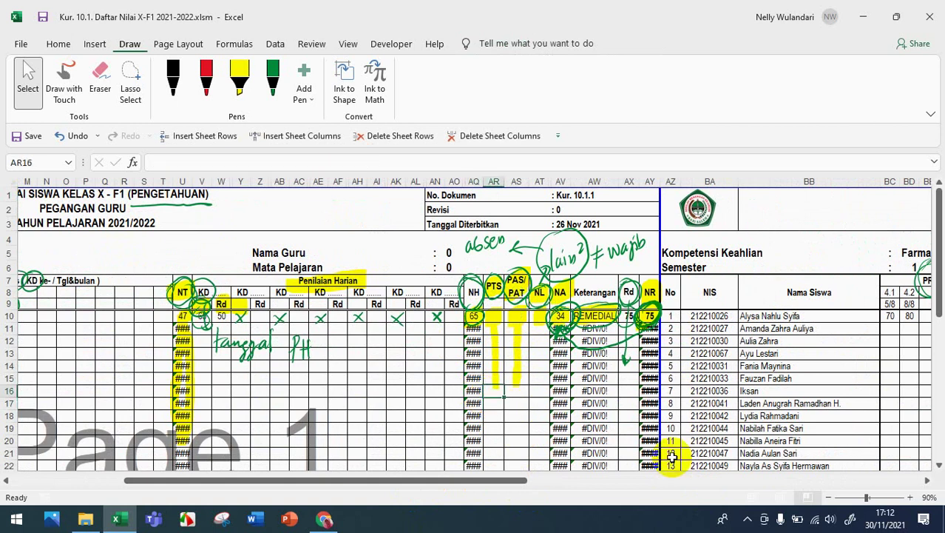
text(80)
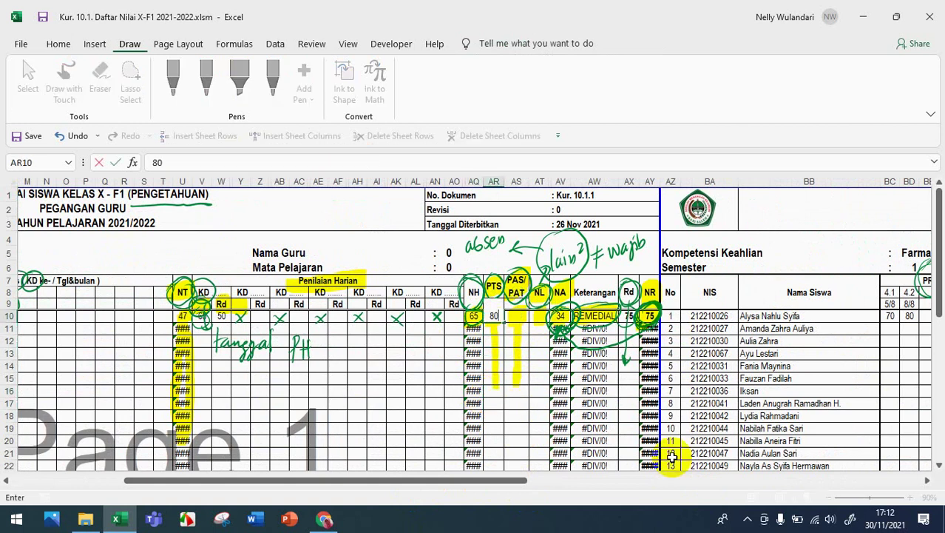
key(Tab)
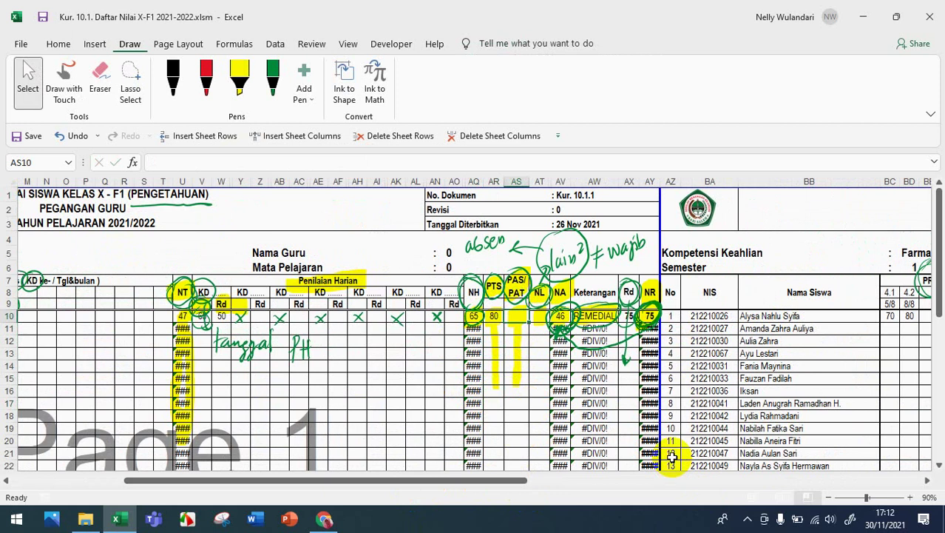
text(85)
key(Return)
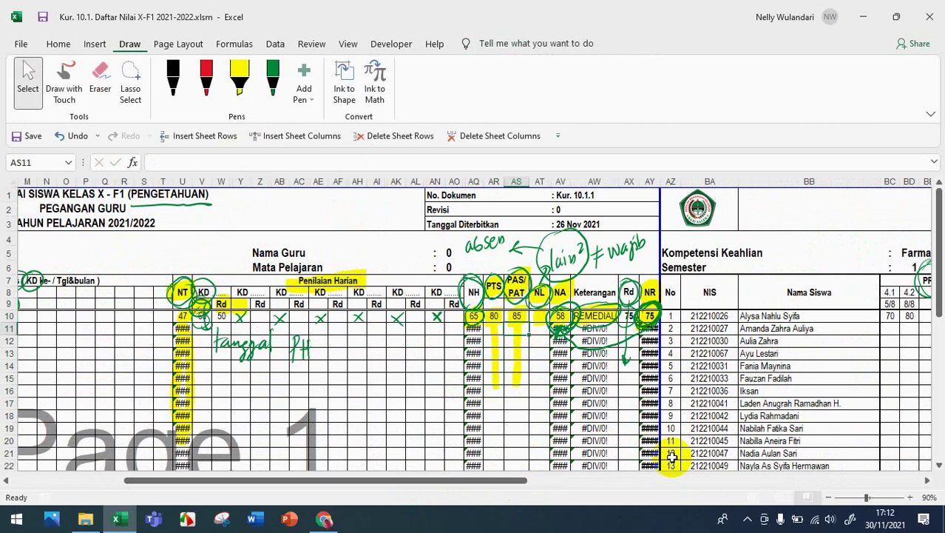
Step: Check the first student's scores and the charts on the Nilai PTS and Nilai PAS/PAT sheets, and return to Rekap Nilai
drag(485, 480, 148, 480)
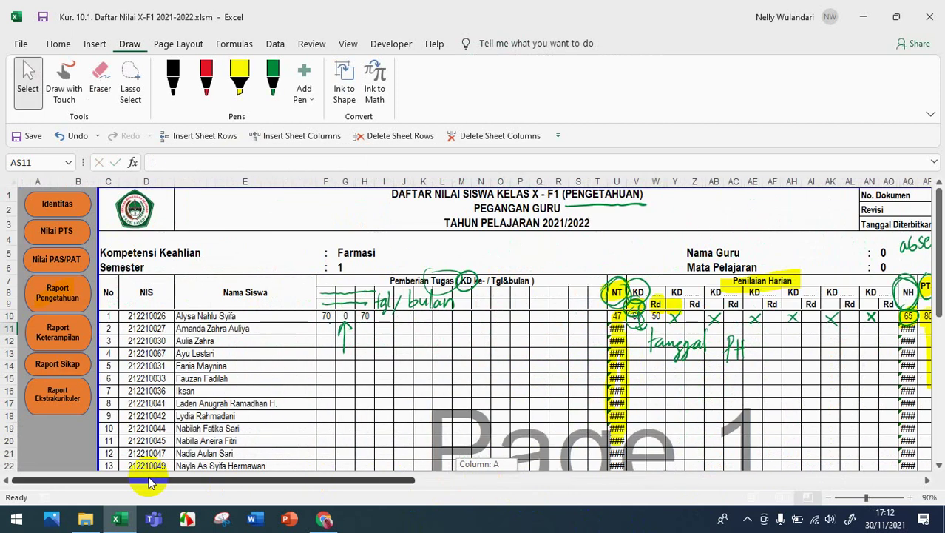
click(56, 230)
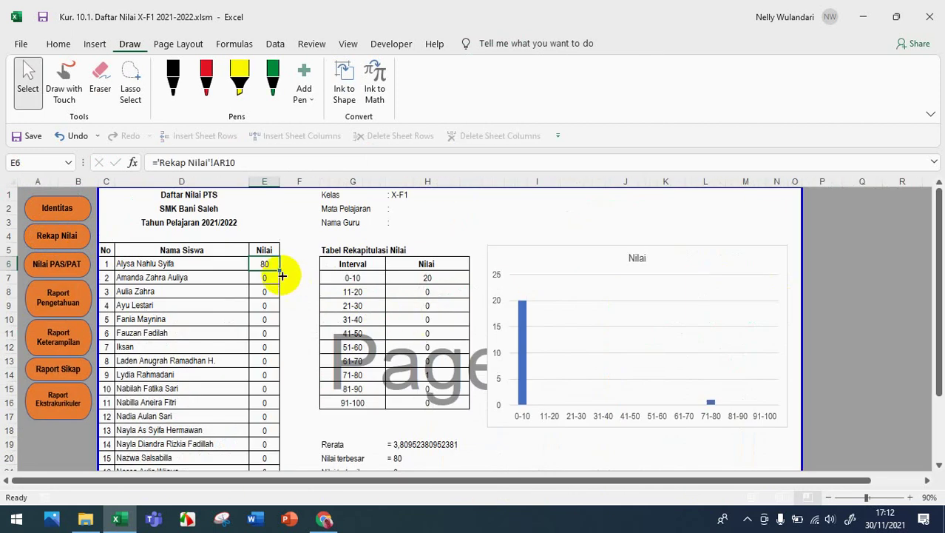
click(52, 264)
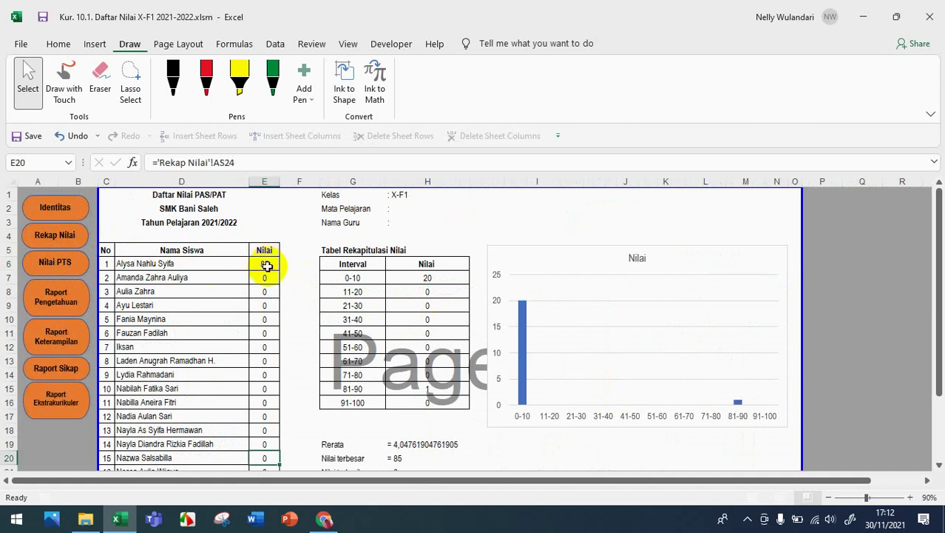
click(65, 234)
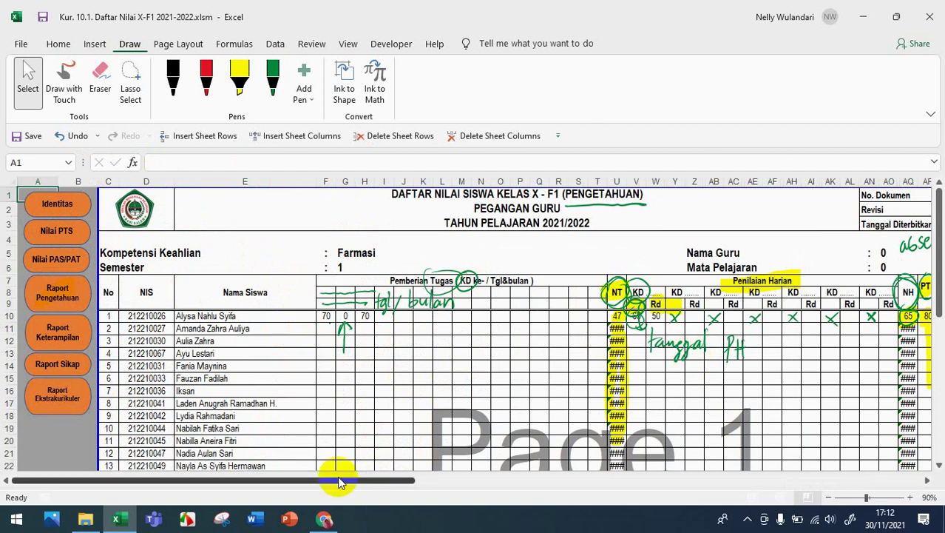
Step: View the Identitas sheet from Rekap Nilai and return to the grade list
drag(339, 481, 201, 481)
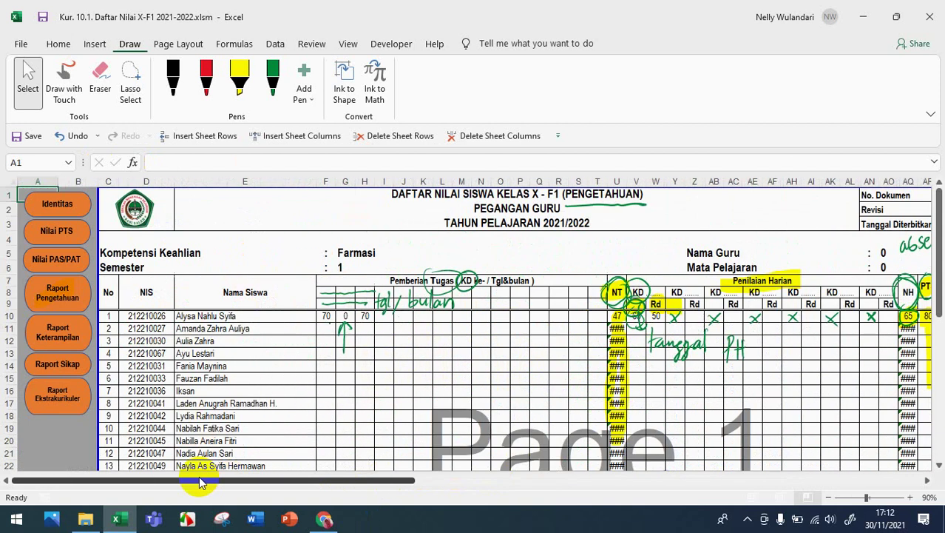
click(77, 213)
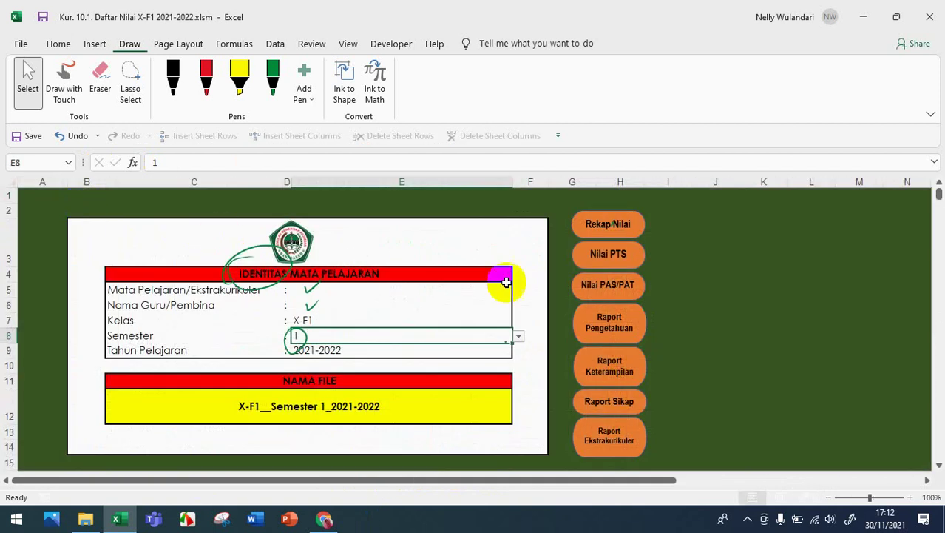
click(624, 231)
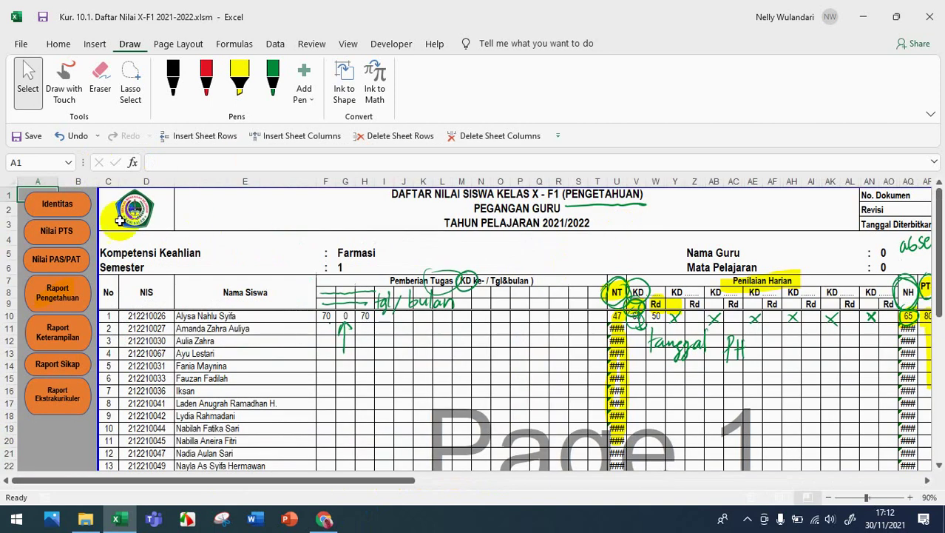
click(83, 225)
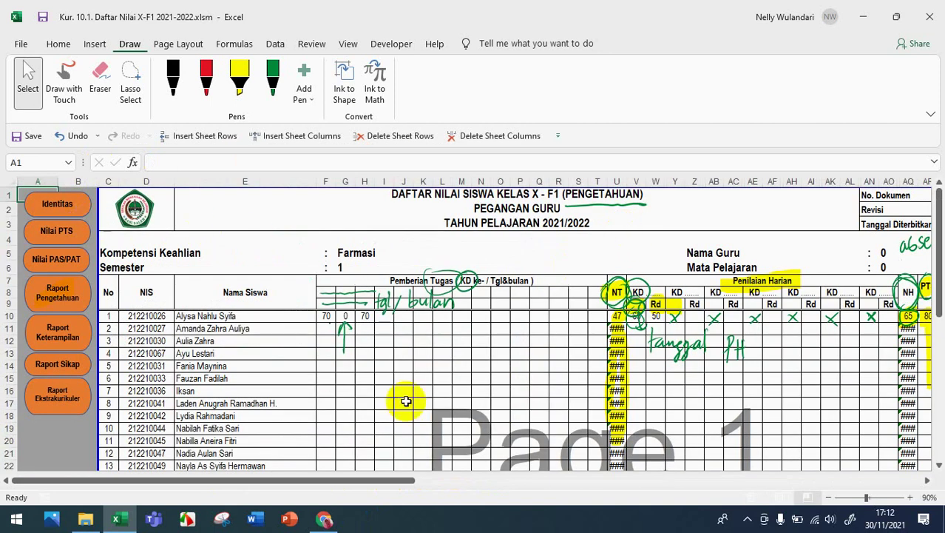
click(56, 233)
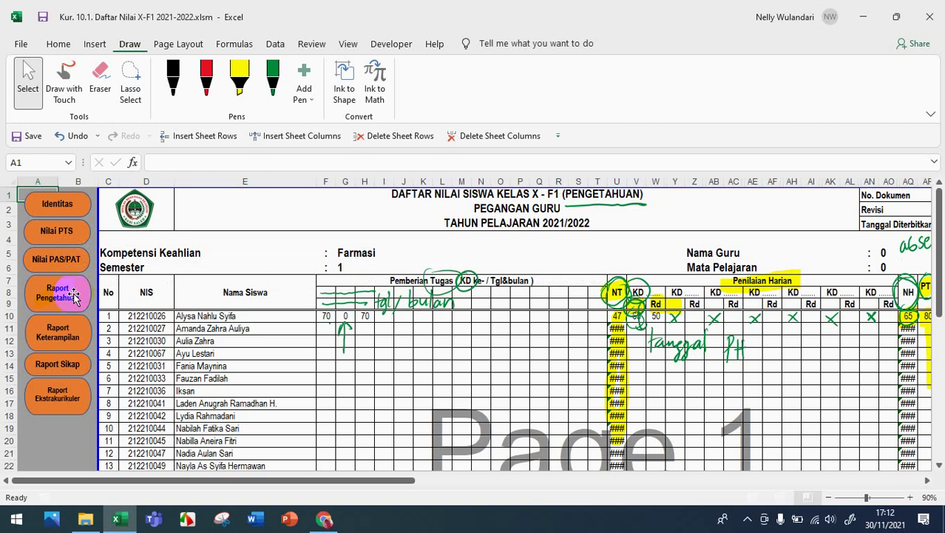
Step: Examine the positive and negative columns for spiritual and social attitudes on the Raport Sikap sheet
click(74, 370)
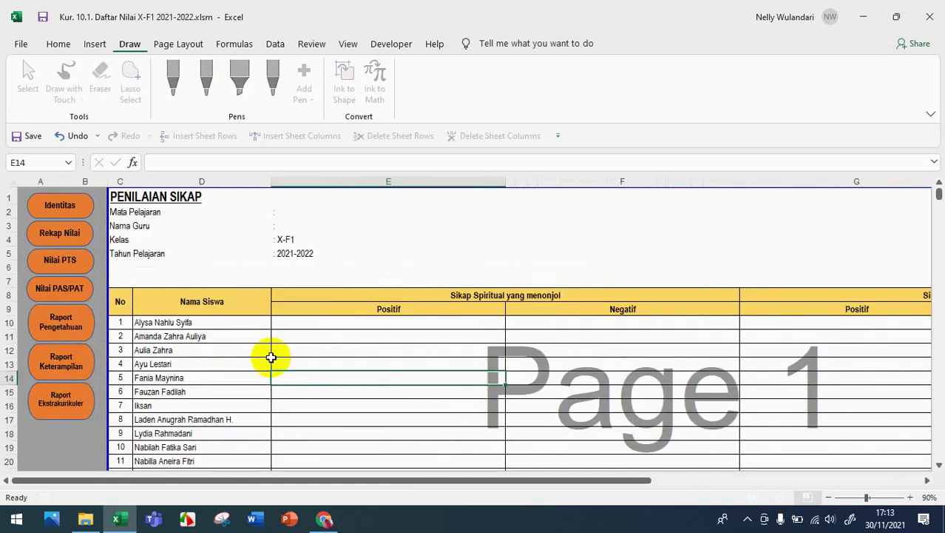
click(295, 323)
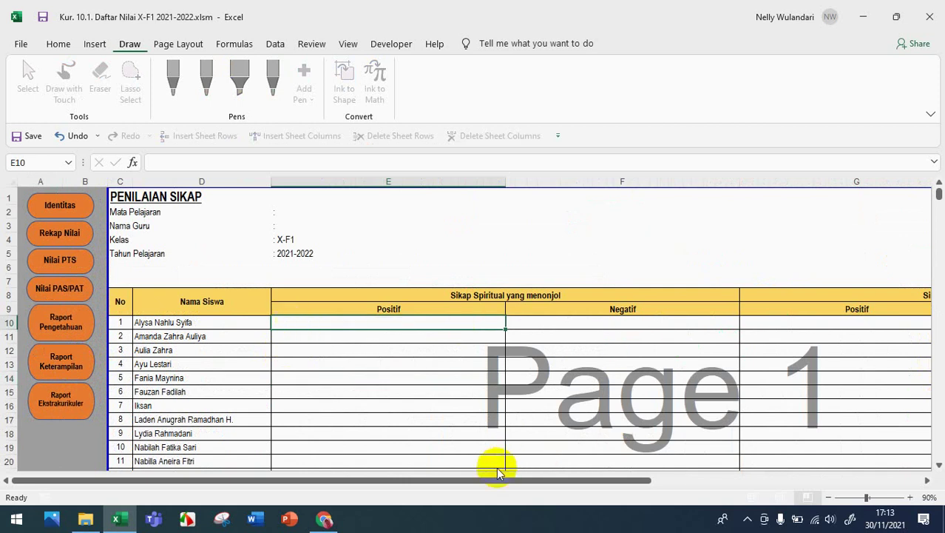
drag(486, 479, 491, 482)
drag(500, 482, 592, 477)
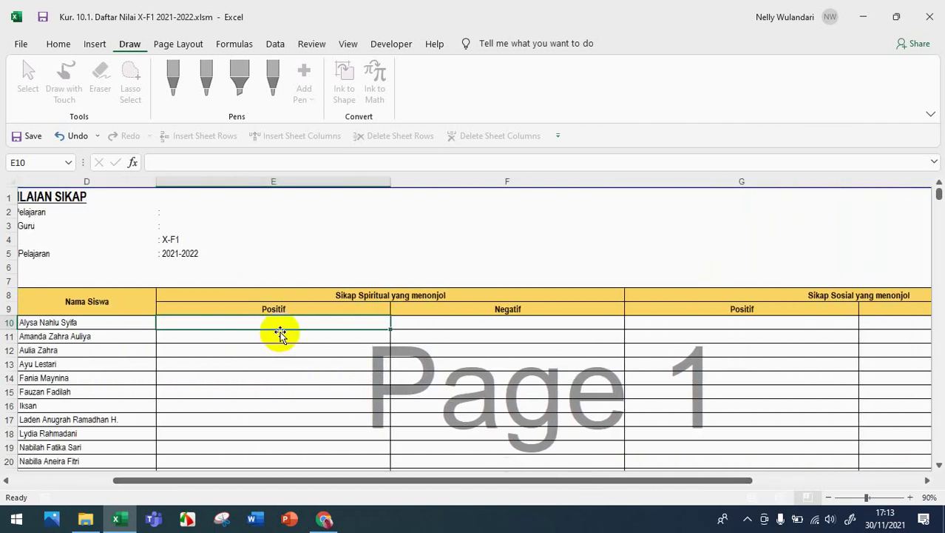
drag(482, 487, 236, 482)
Step: Examine the first student's Predikat and Ekstrakurikuler entries on the Raport Ekstrakurikuler sheet
click(67, 411)
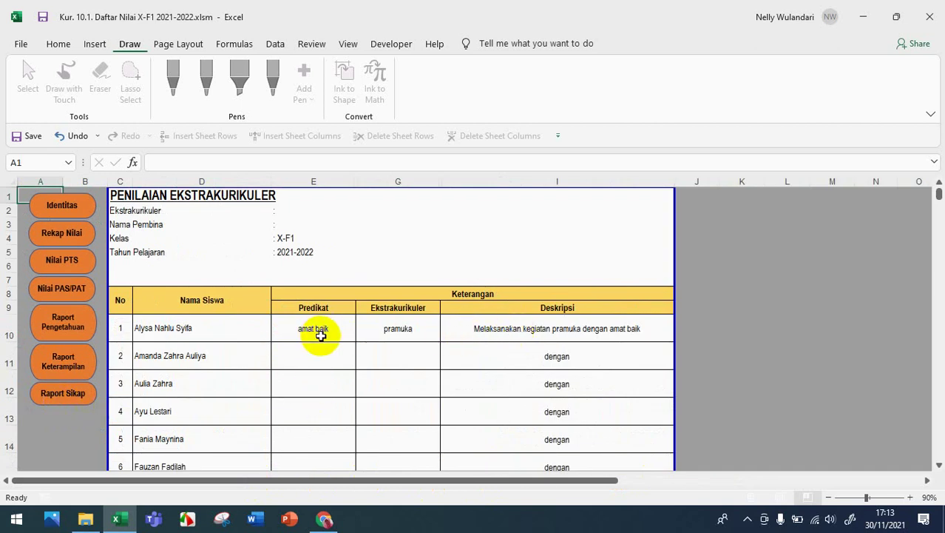
click(323, 334)
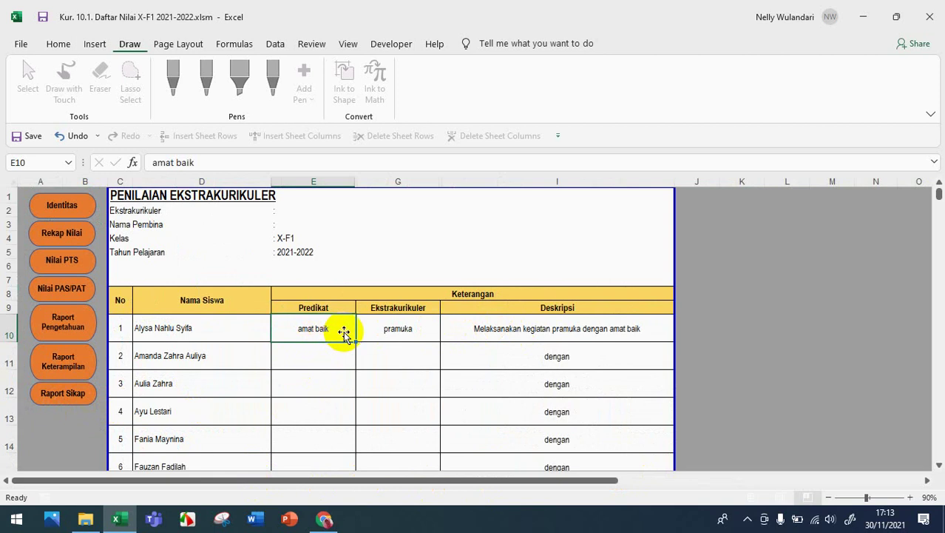
click(403, 334)
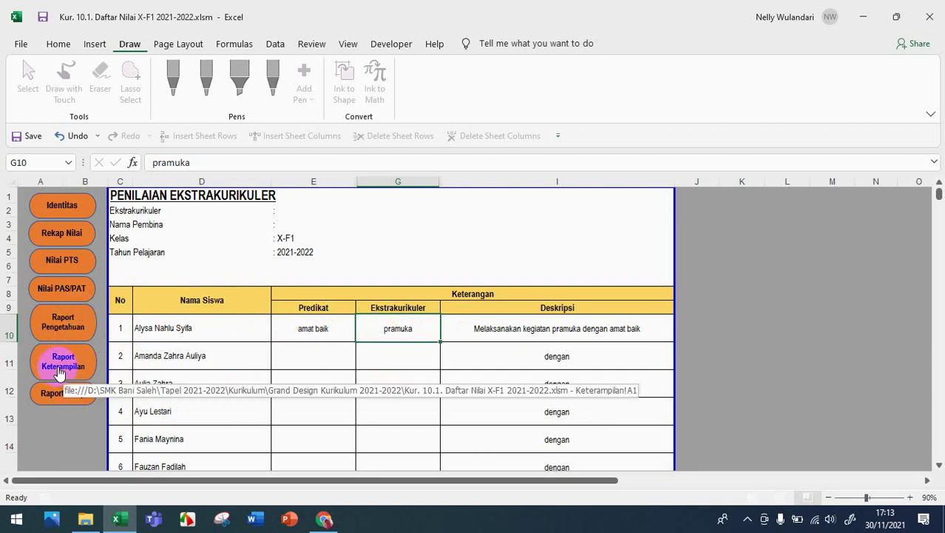
Step: Revisit the skills report, knowledge report, Rekap Nilai and Identitas sheets, ending on the grade list
click(60, 372)
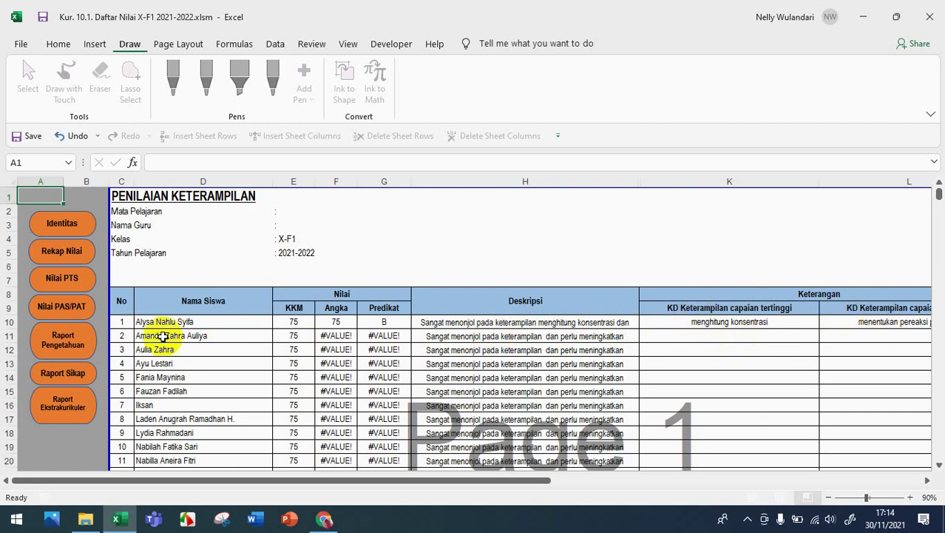
click(74, 342)
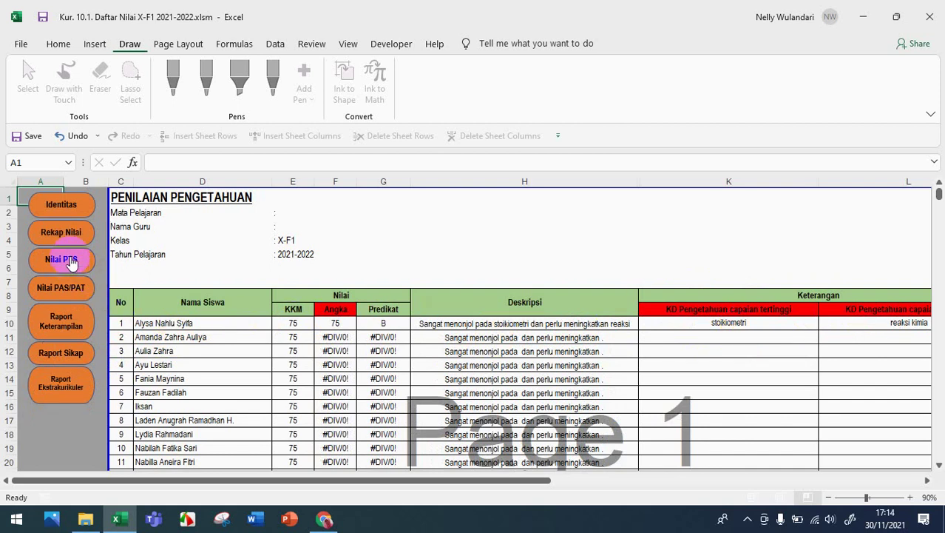
click(71, 234)
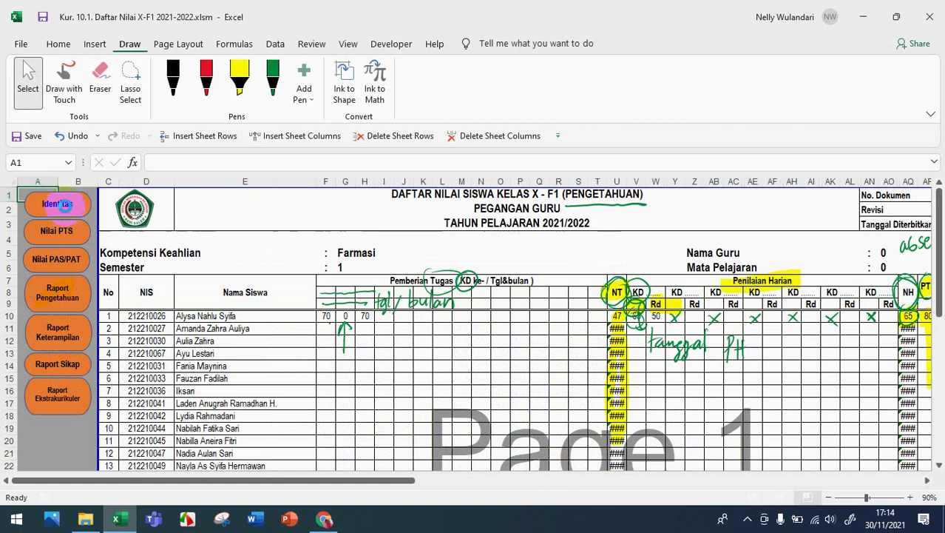
click(58, 206)
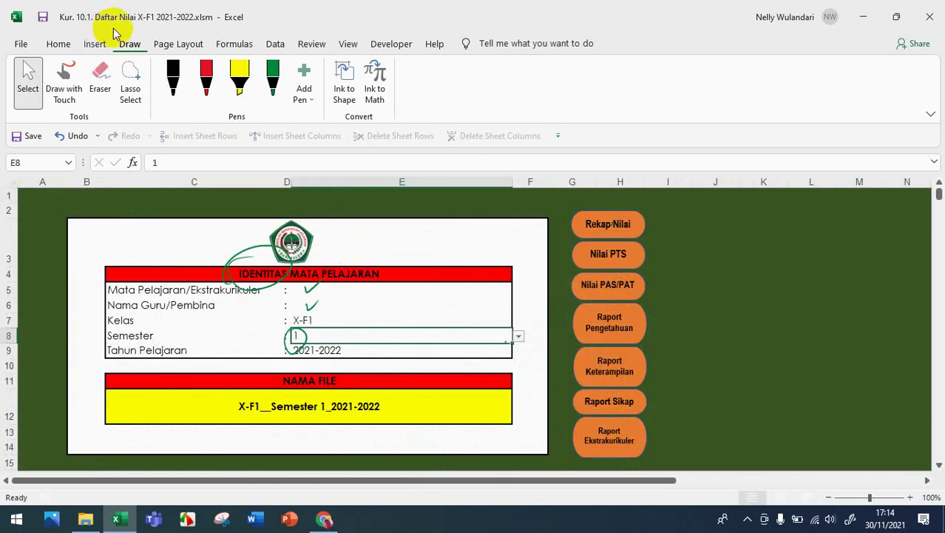
click(618, 227)
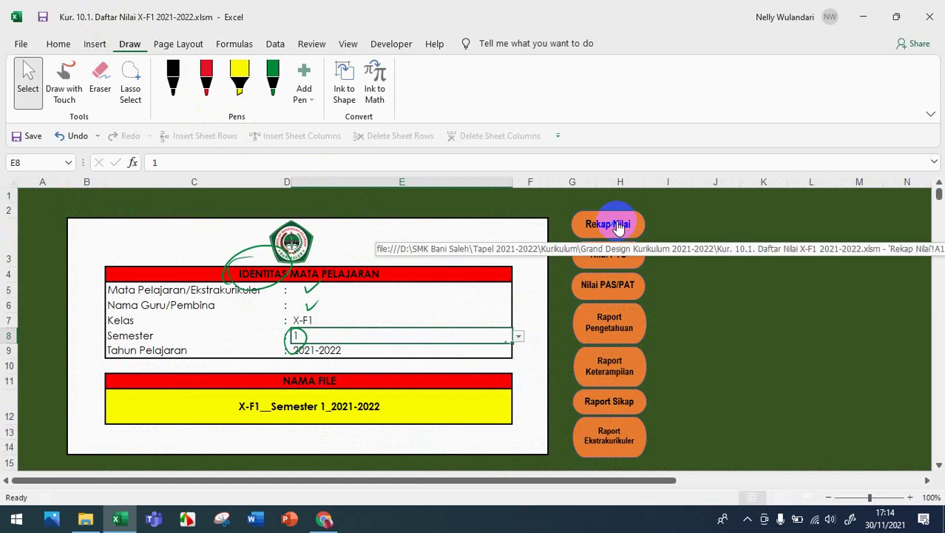
click(618, 226)
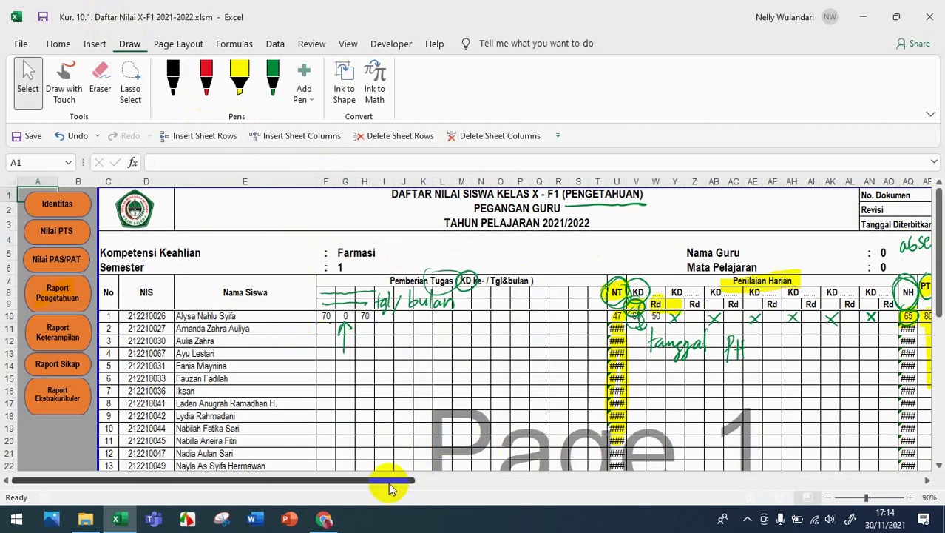
click(74, 303)
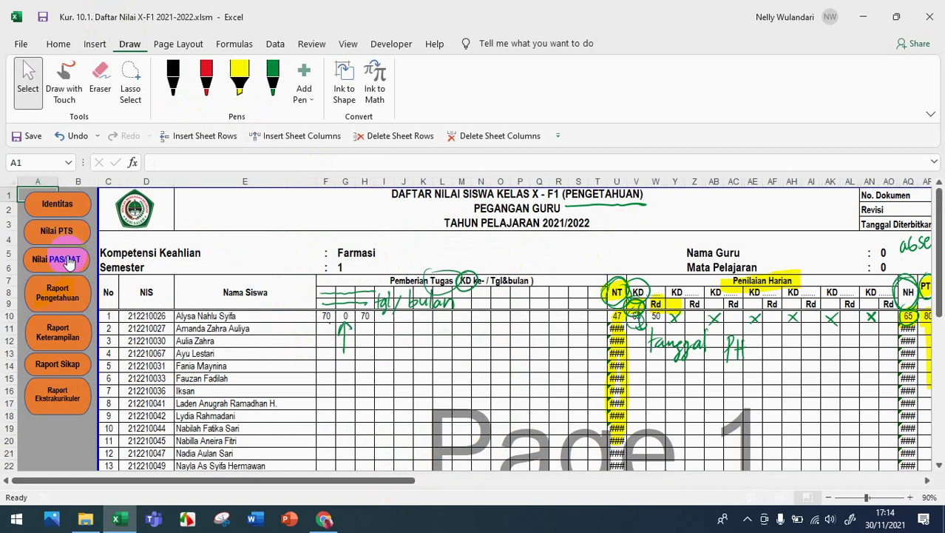